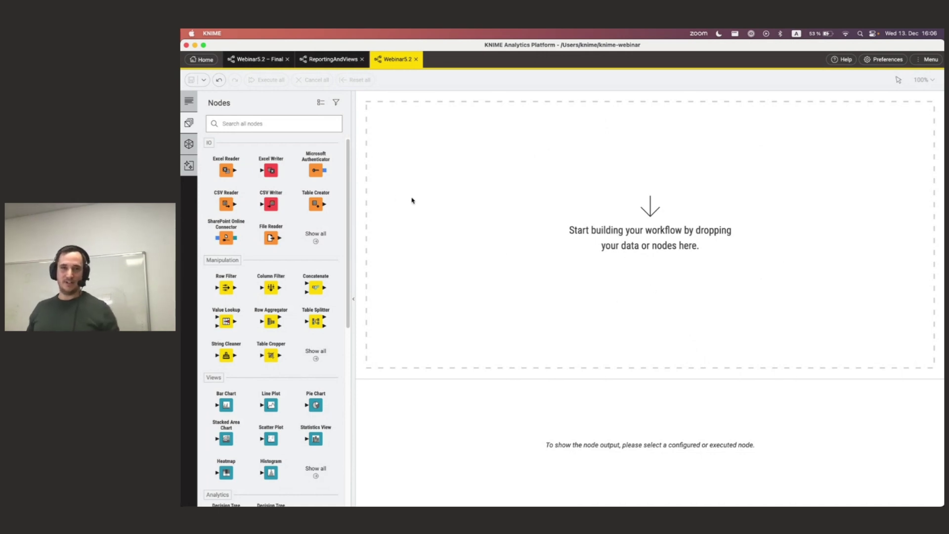
Collapse the node repository and the node output area, and expand both again
{"action": "left_click", "coordinate": [354, 201]}
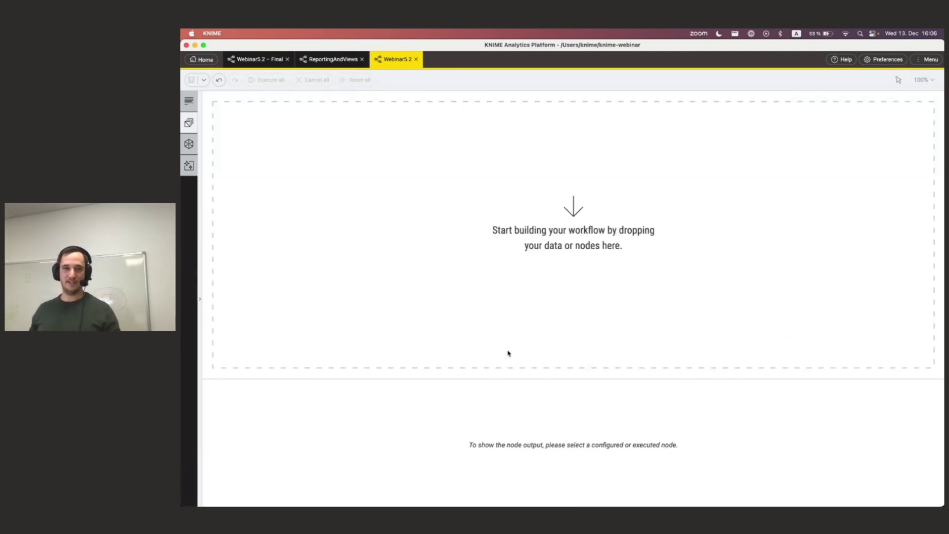
{"action": "left_click_drag", "start_coordinate": [534, 380], "coordinate": [527, 473]}
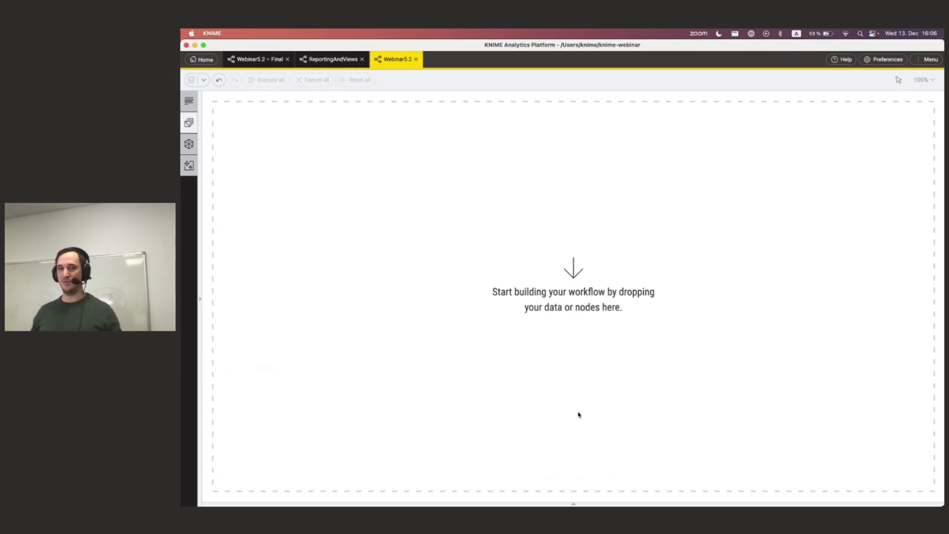
{"action": "left_click_drag", "start_coordinate": [417, 139], "coordinate": [763, 376]}
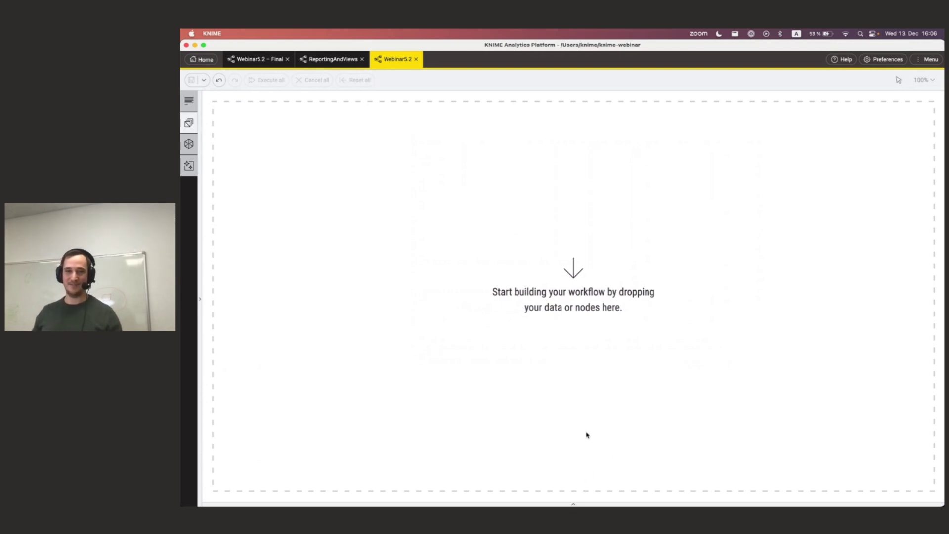
{"action": "left_click", "coordinate": [574, 503]}
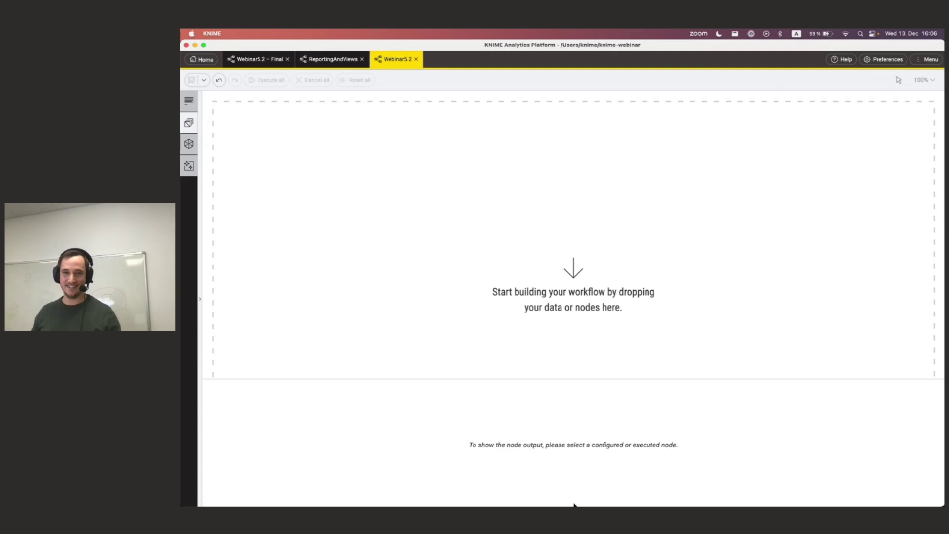
{"action": "left_click", "coordinate": [199, 255]}
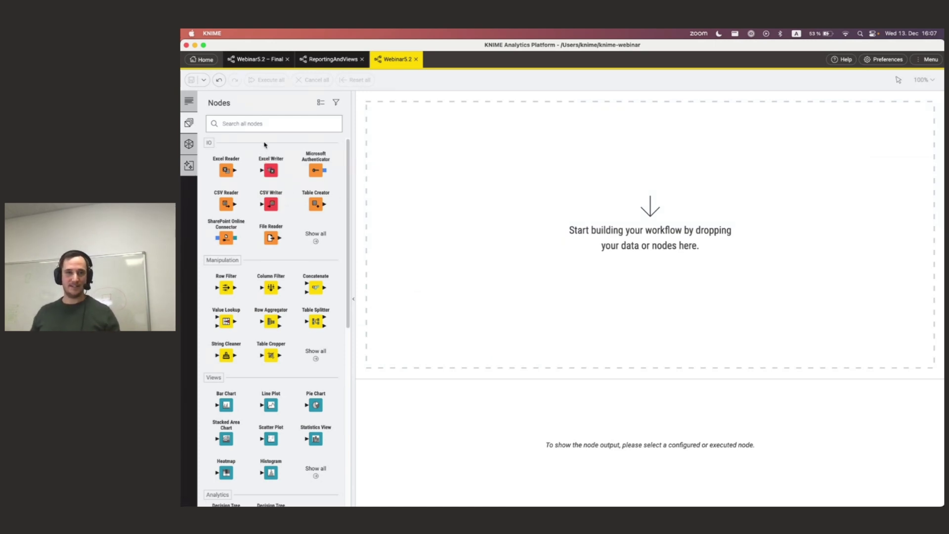
Switch the node repository to list view and apply the All nodes option in its filter preferences
{"action": "left_click", "coordinate": [321, 102]}
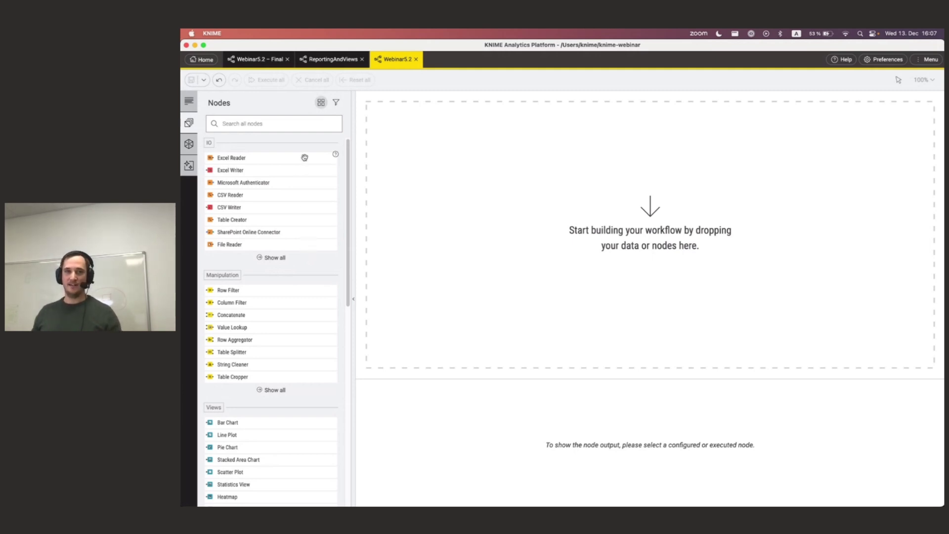
{"action": "left_click", "coordinate": [337, 102]}
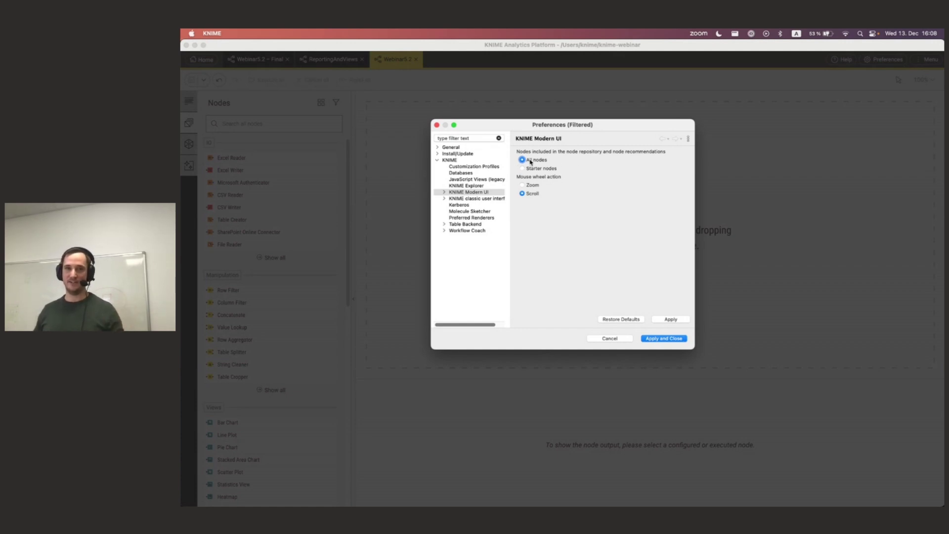
{"action": "left_click", "coordinate": [657, 340]}
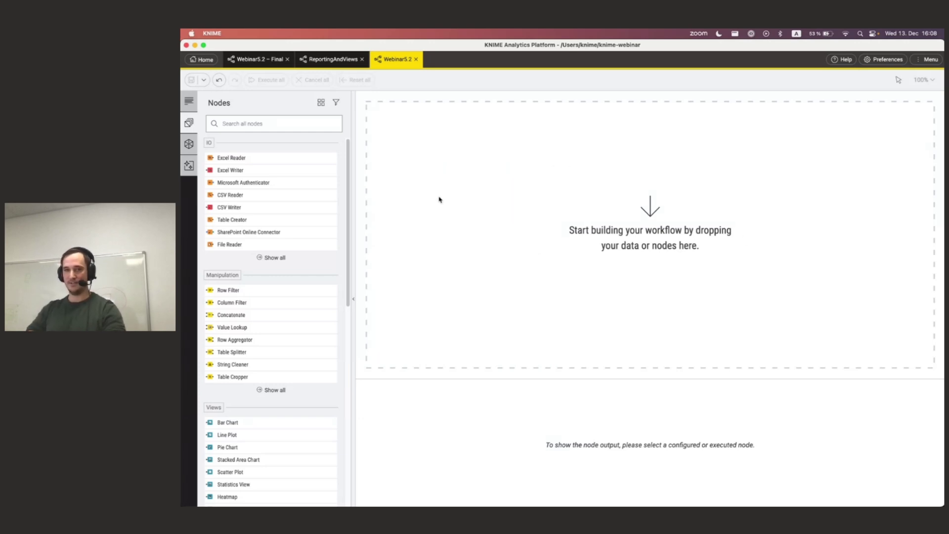
Add a CSV Reader node to the empty workflow and place it in the left part of the canvas
{"action": "key", "text": "super+period"}
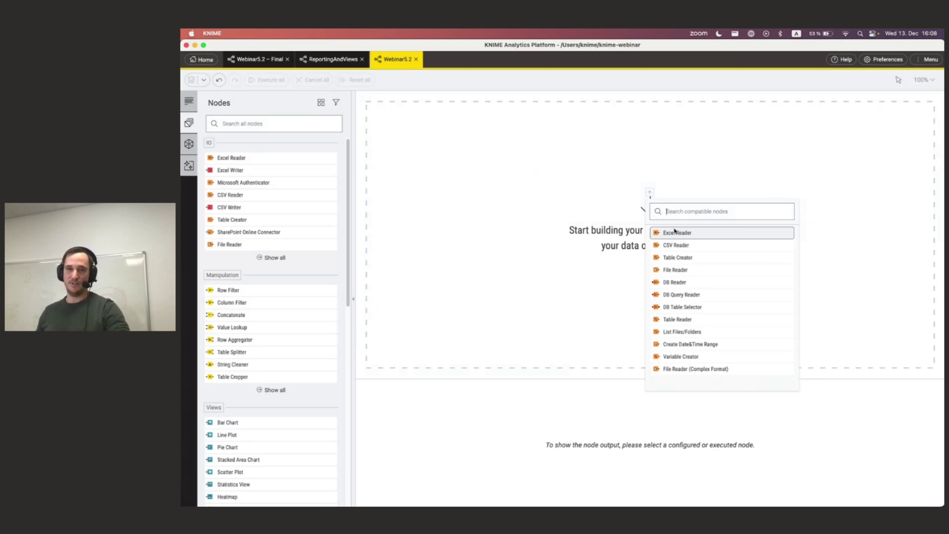
{"action": "left_click", "coordinate": [667, 246]}
{"action": "left_click_drag", "start_coordinate": [653, 199], "coordinate": [479, 225]}
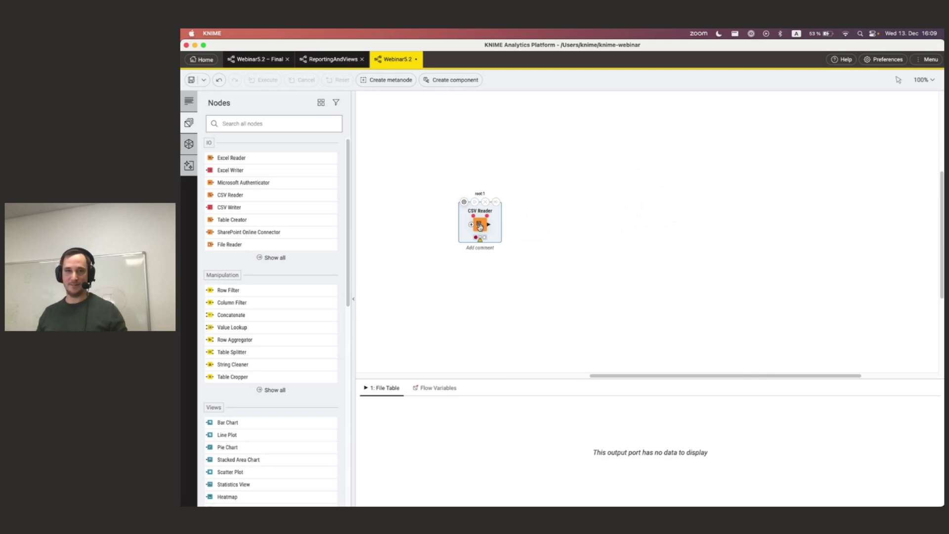
Configure the CSV Reader to read Webinar5.2/olympics.csv from the local file system, and execute the node
{"action": "double_click", "coordinate": [479, 226]}
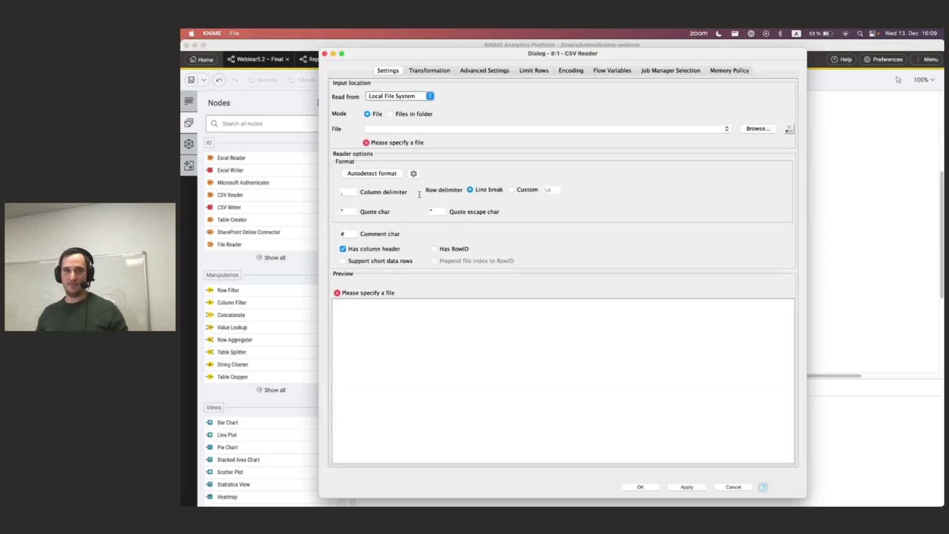
{"action": "left_click", "coordinate": [727, 129]}
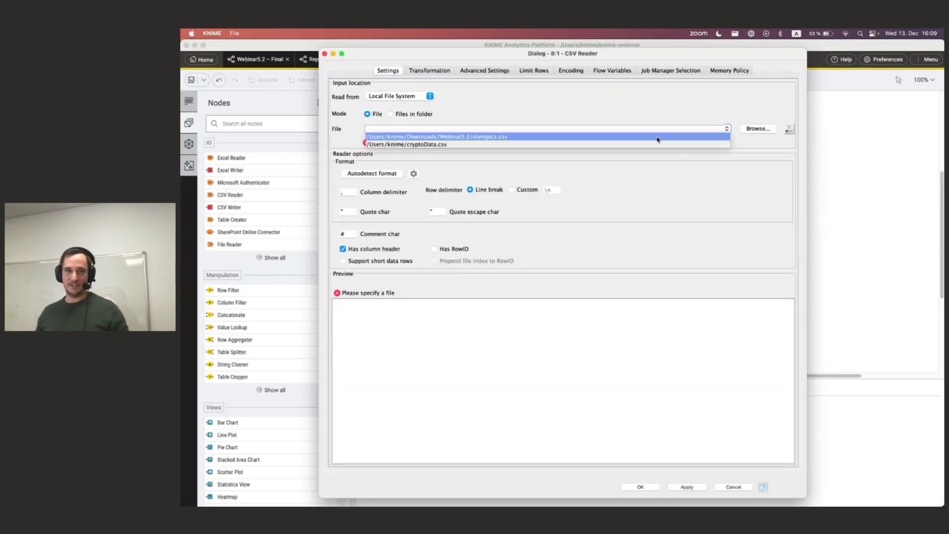
{"action": "left_click", "coordinate": [652, 140]}
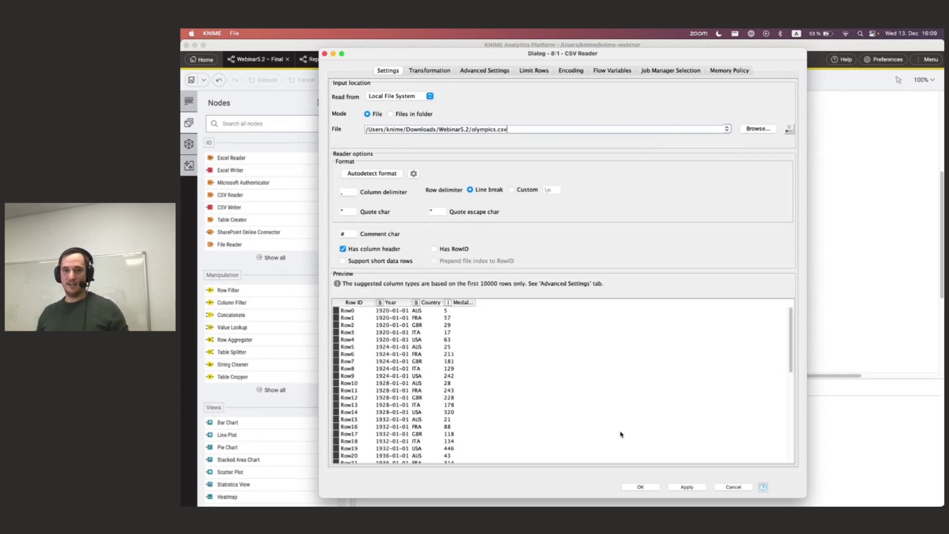
{"action": "left_click", "coordinate": [640, 487]}
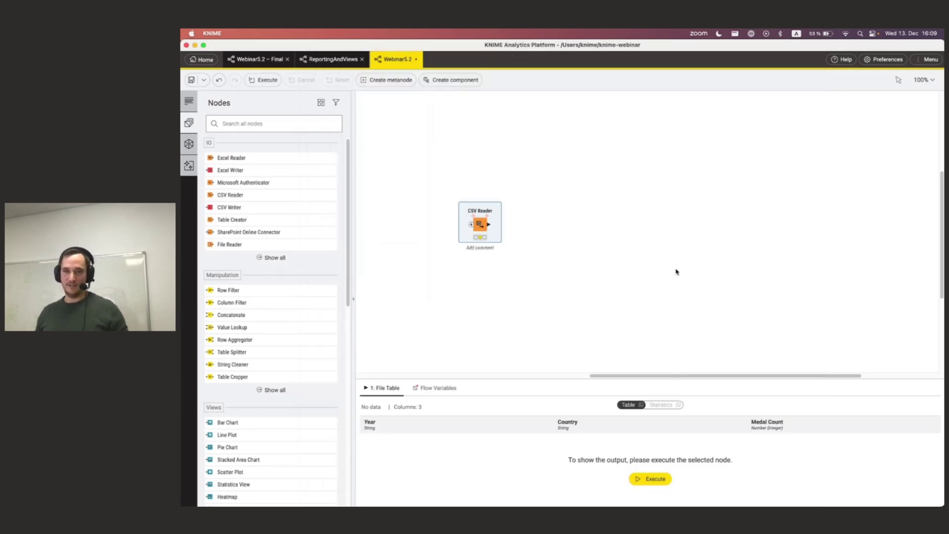
{"action": "left_click", "coordinate": [649, 482]}
Enlarge the output area and examine the CSV Reader's data table and column statistics
{"action": "left_click_drag", "start_coordinate": [619, 377], "coordinate": [622, 215]}
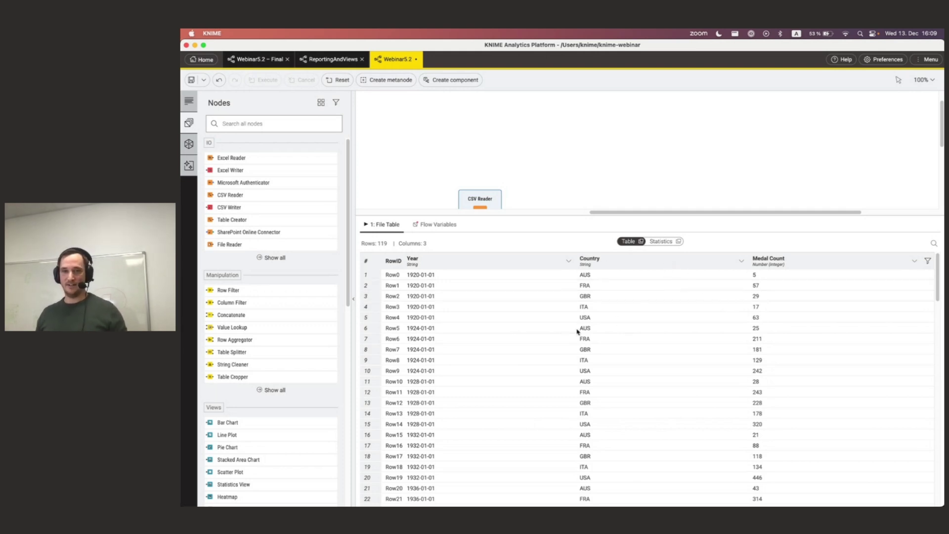
{"action": "scroll", "coordinate": [527, 303], "scroll_direction": "down", "scroll_amount": 5}
{"action": "scroll", "coordinate": [535, 327], "scroll_direction": "up", "scroll_amount": 5}
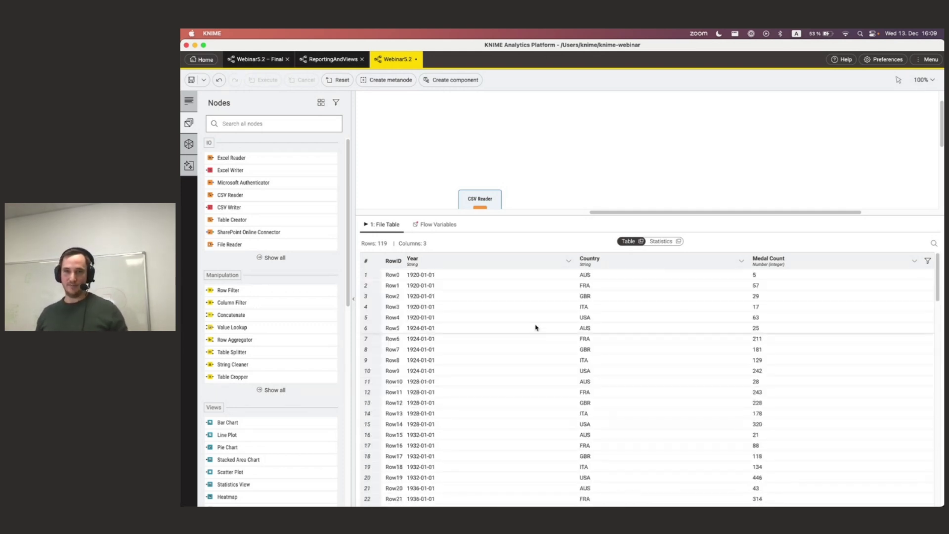
{"action": "left_click", "coordinate": [658, 243]}
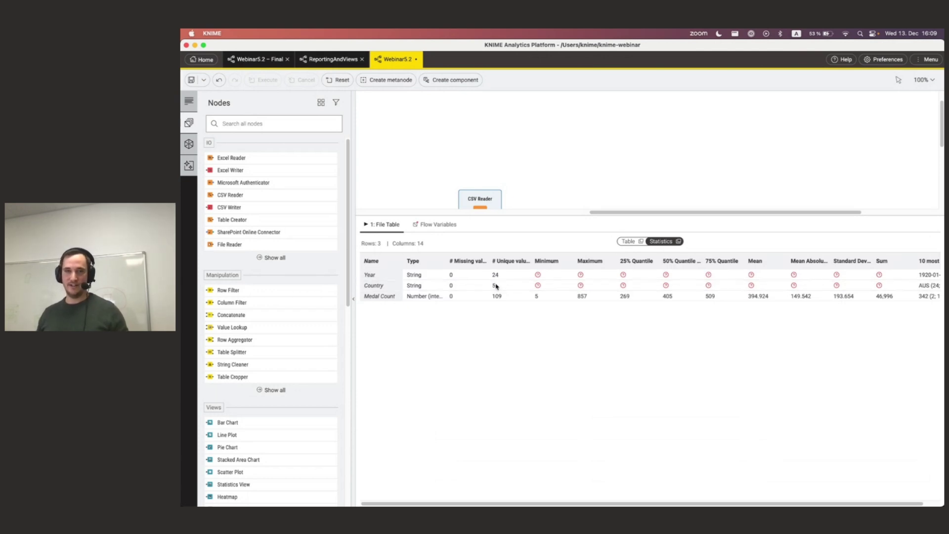
{"action": "left_click", "coordinate": [623, 241]}
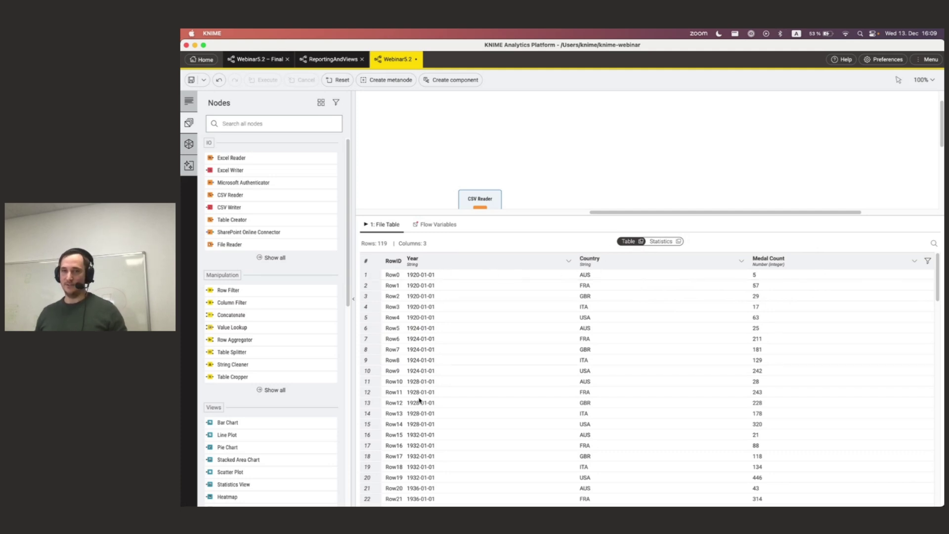
{"action": "left_click_drag", "start_coordinate": [578, 216], "coordinate": [581, 289]}
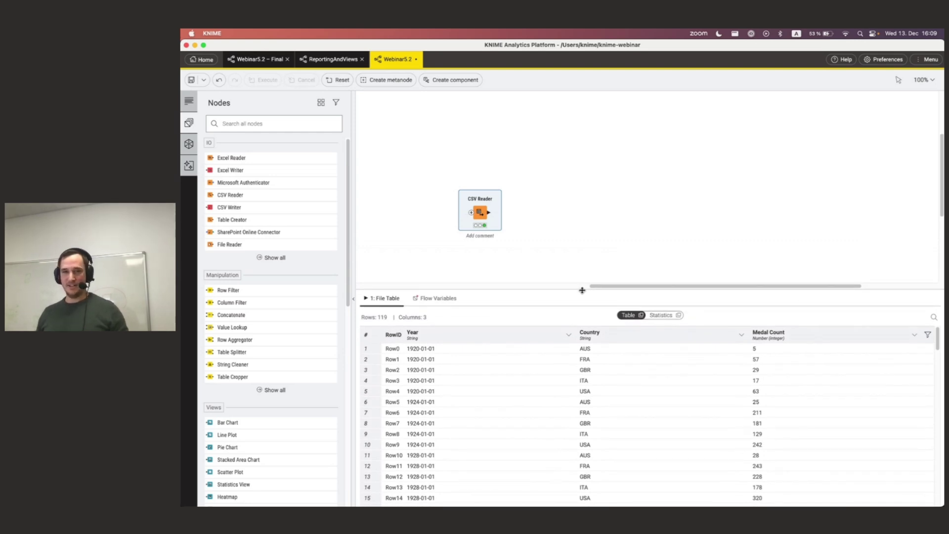
View the CSV Reader's table in a detached window, close it, and review the node's output port options
{"action": "left_click", "coordinate": [641, 315]}
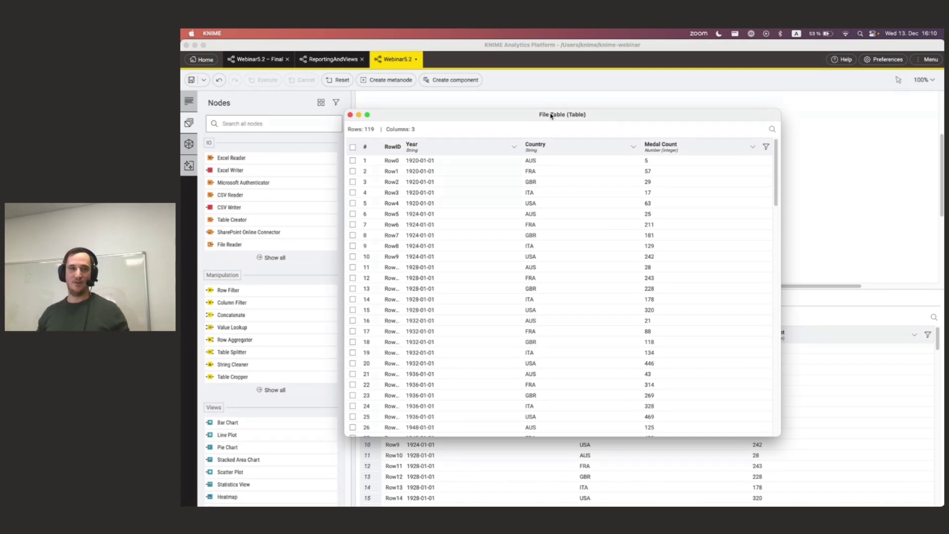
{"action": "left_click", "coordinate": [350, 114]}
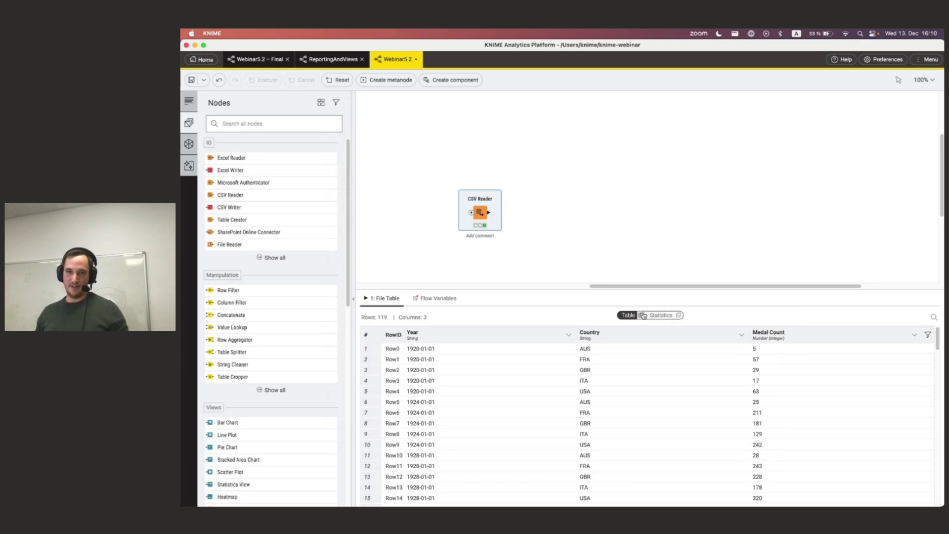
{"action": "right_click", "coordinate": [479, 213]}
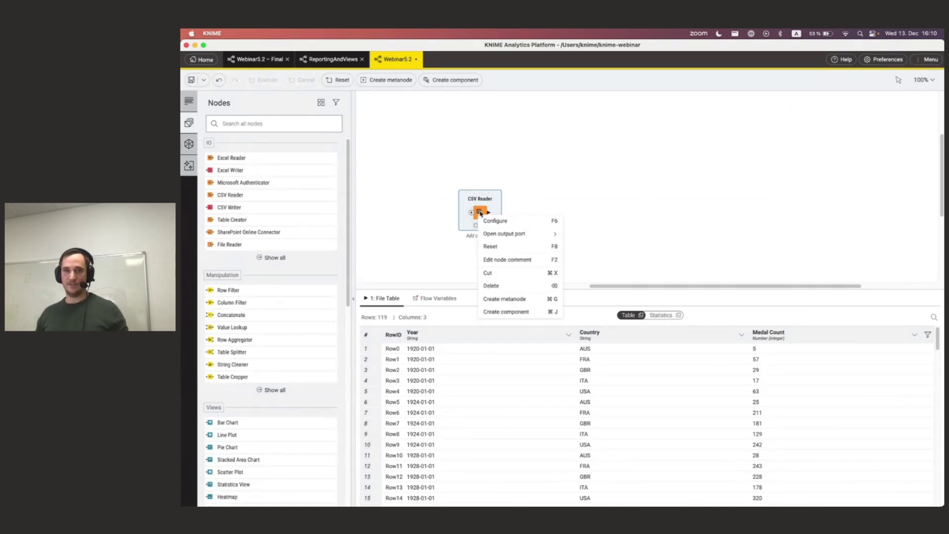
{"action": "mouse_move", "coordinate": [492, 235]}
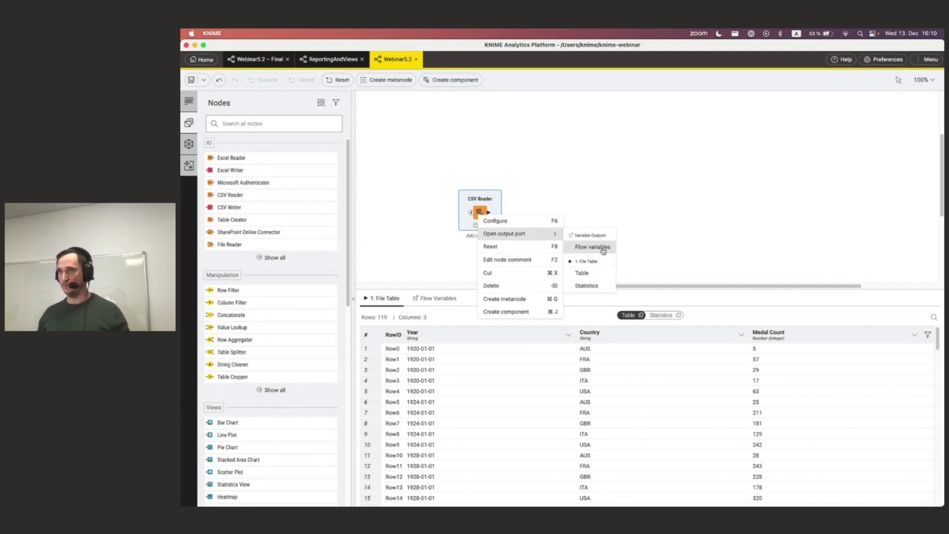
{"action": "left_click", "coordinate": [575, 179]}
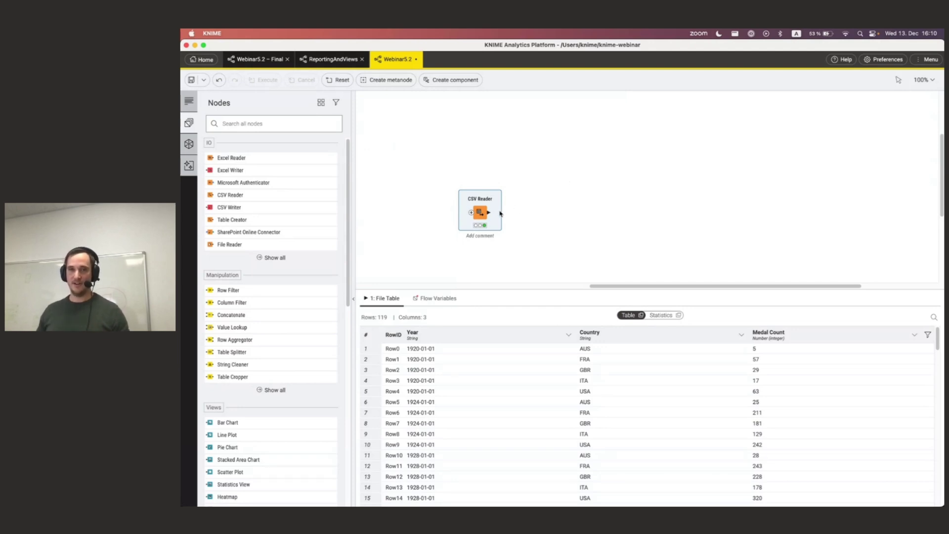
Search the node repository for "pivot" and add a Pivot node connected to the CSV Reader
{"action": "left_click_drag", "start_coordinate": [489, 212], "coordinate": [557, 208]}
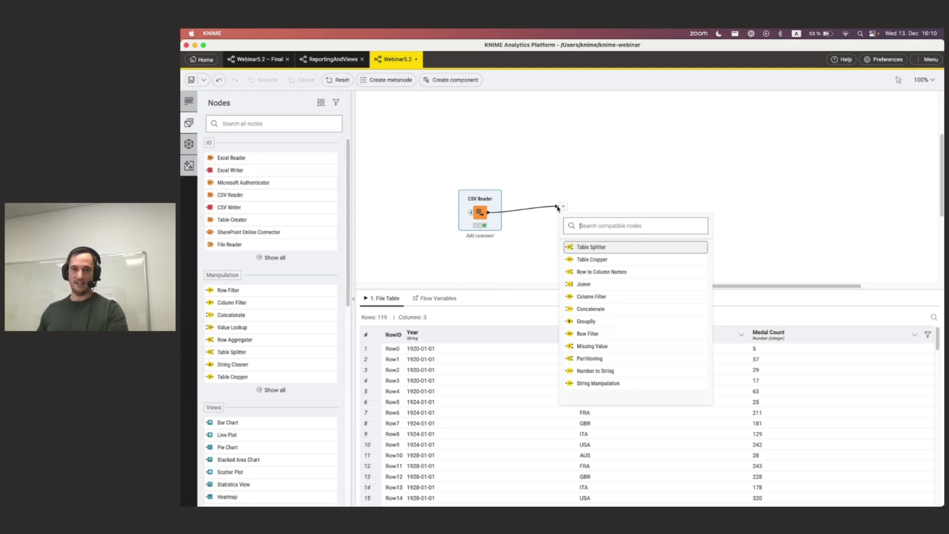
{"action": "left_click", "coordinate": [555, 192]}
{"action": "left_click", "coordinate": [296, 126]}
{"action": "type", "text": "pivot"}
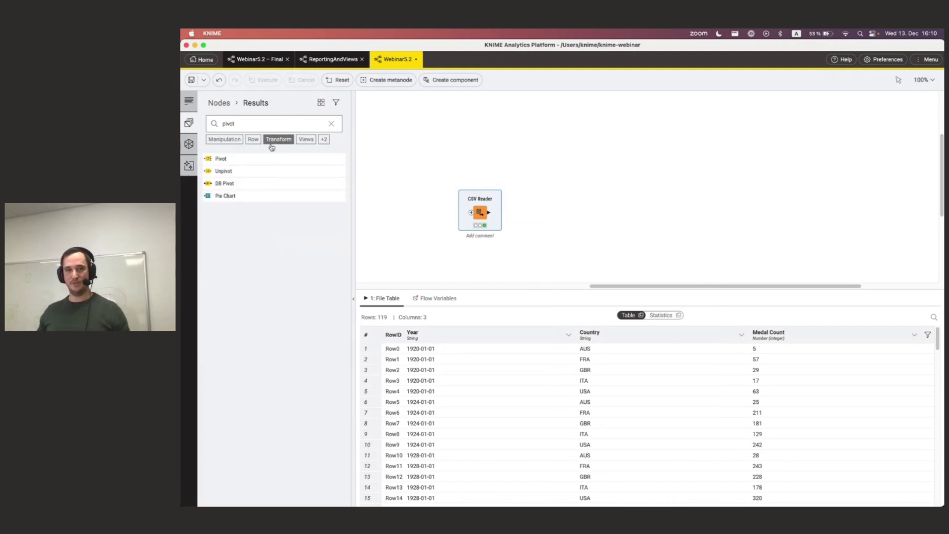
{"action": "double_click", "coordinate": [240, 158]}
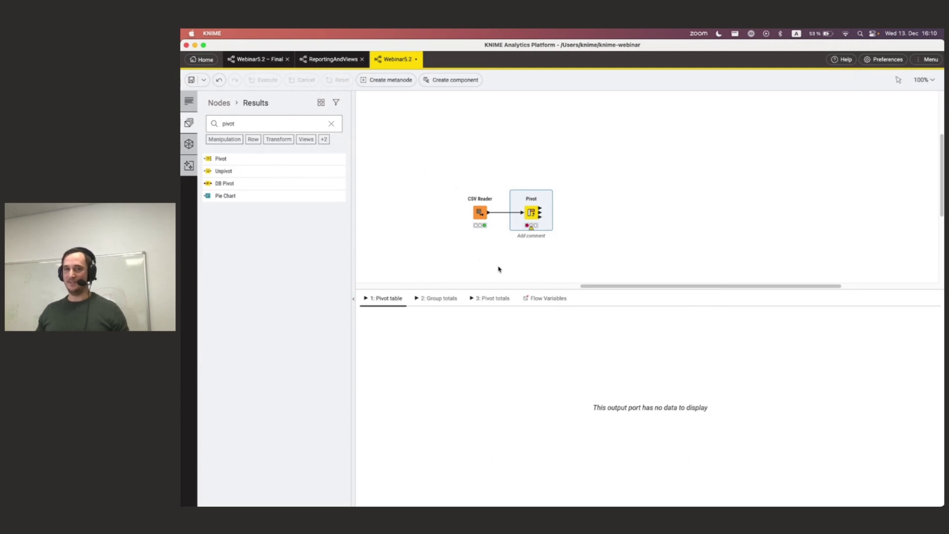
Configure the Pivot node to group by Year, pivot on Country and aggregate Medal Count with Mean
{"action": "mouse_move", "coordinate": [480, 214]}
{"action": "mouse_move", "coordinate": [533, 215]}
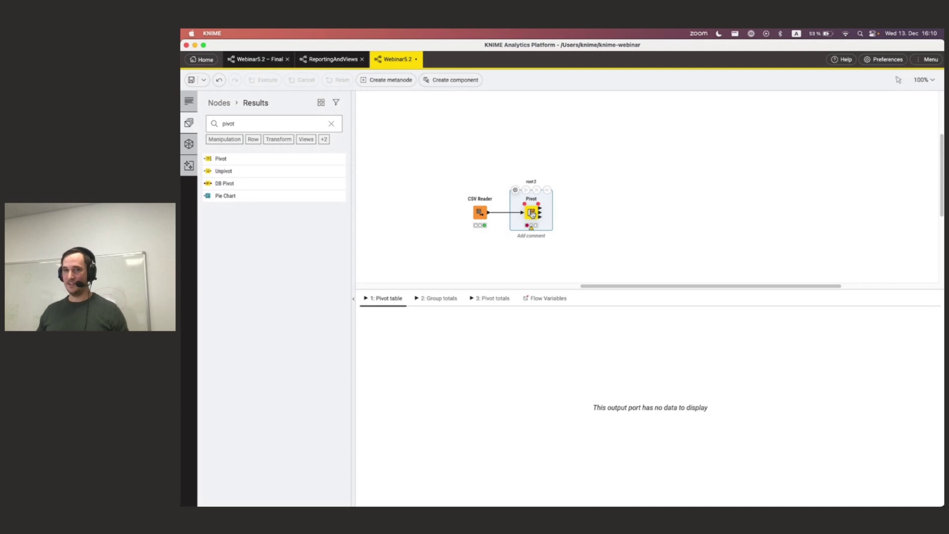
{"action": "double_click", "coordinate": [532, 213]}
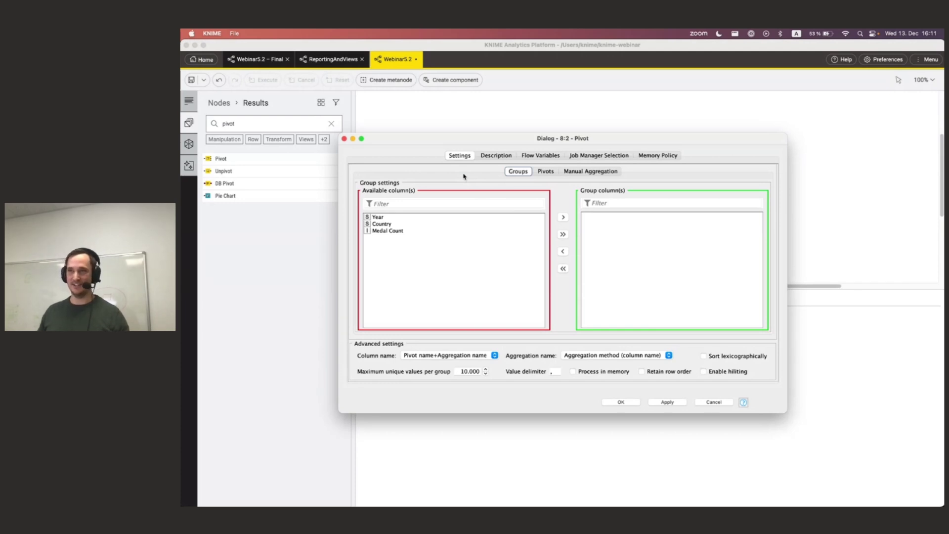
{"action": "double_click", "coordinate": [383, 219]}
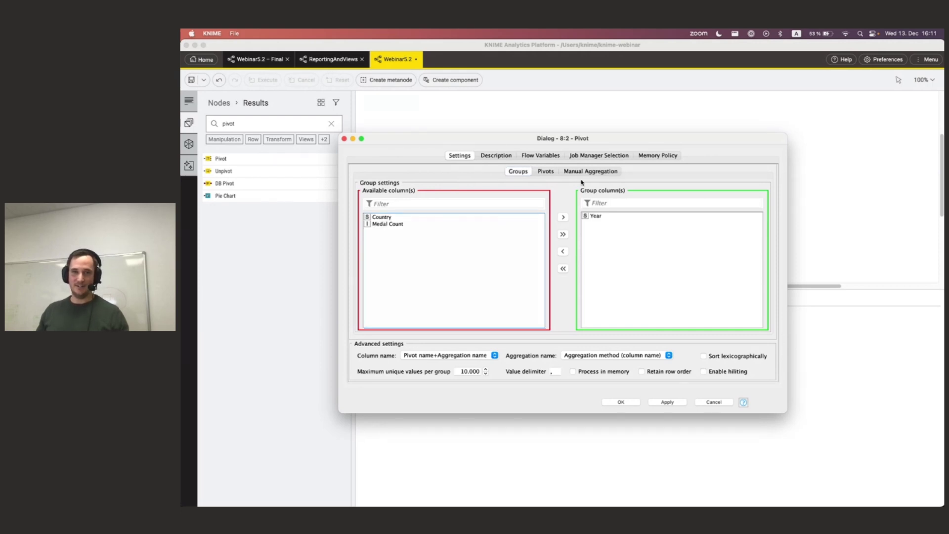
{"action": "left_click", "coordinate": [546, 171]}
{"action": "double_click", "coordinate": [379, 224]}
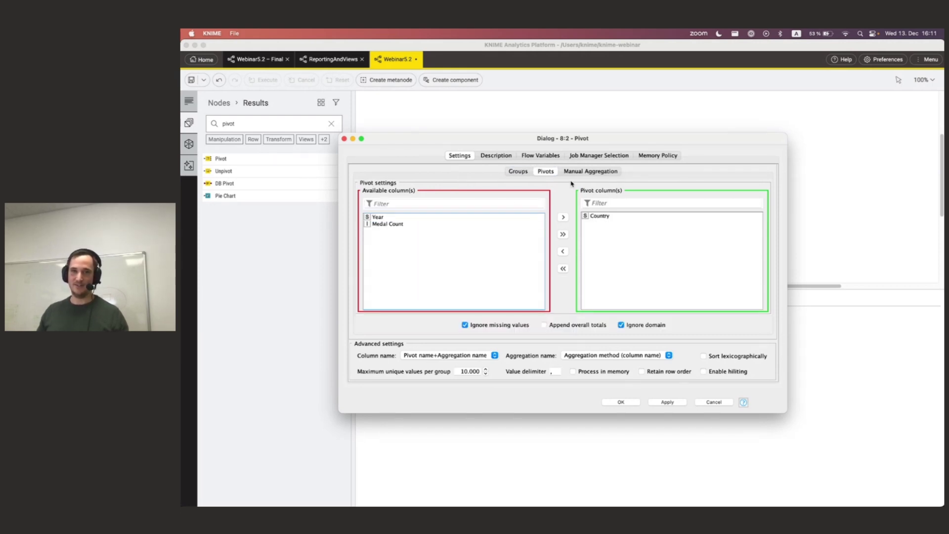
{"action": "left_click", "coordinate": [588, 172]}
{"action": "double_click", "coordinate": [375, 199]}
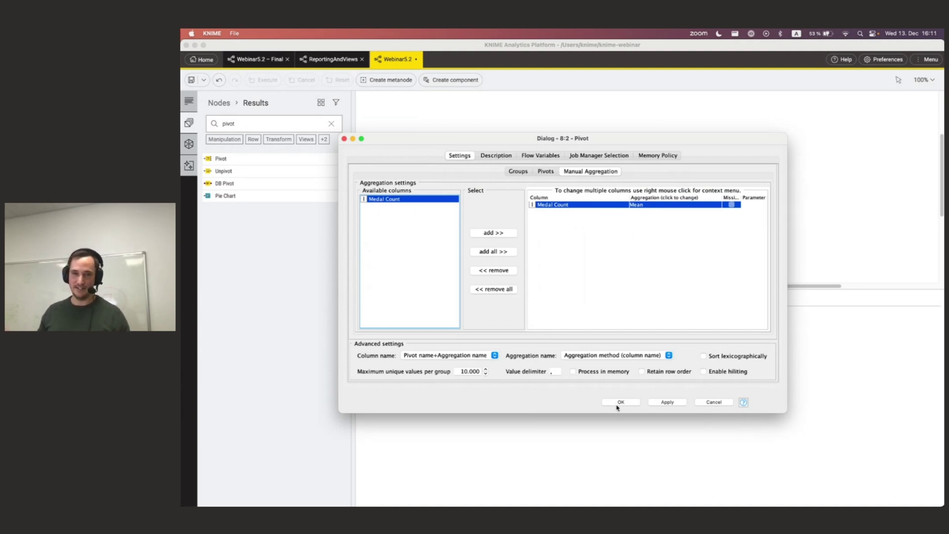
Set the Pivot column naming to Pivot name and the aggregation naming to Keep original name(s), and execute the node
{"action": "left_click", "coordinate": [467, 356]}
{"action": "left_click", "coordinate": [458, 371]}
{"action": "left_click", "coordinate": [576, 356]}
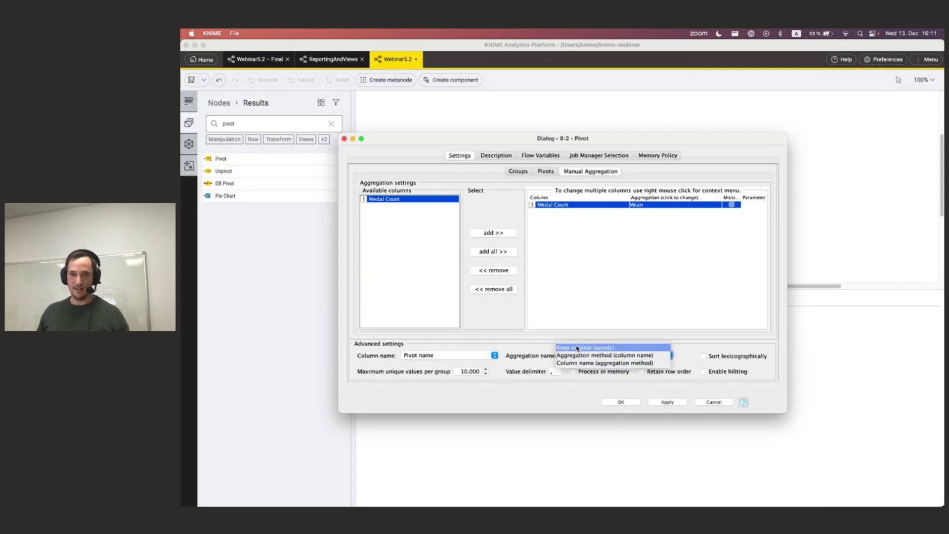
{"action": "left_click", "coordinate": [577, 349]}
{"action": "left_click", "coordinate": [622, 403]}
{"action": "key", "text": "F7"}
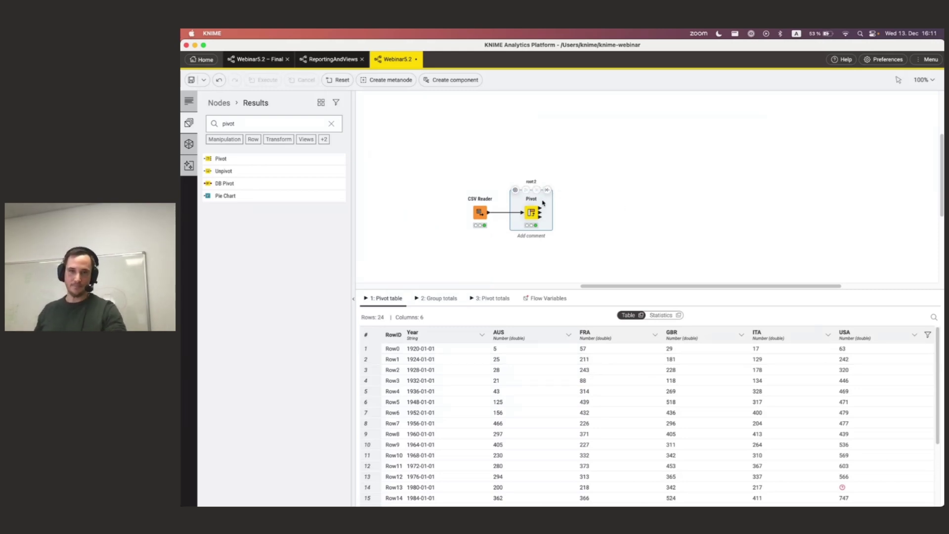
Add a Line Plot node connected to the Pivot node's first output, the Pivot table
{"action": "left_click_drag", "start_coordinate": [539, 210], "coordinate": [599, 213]}
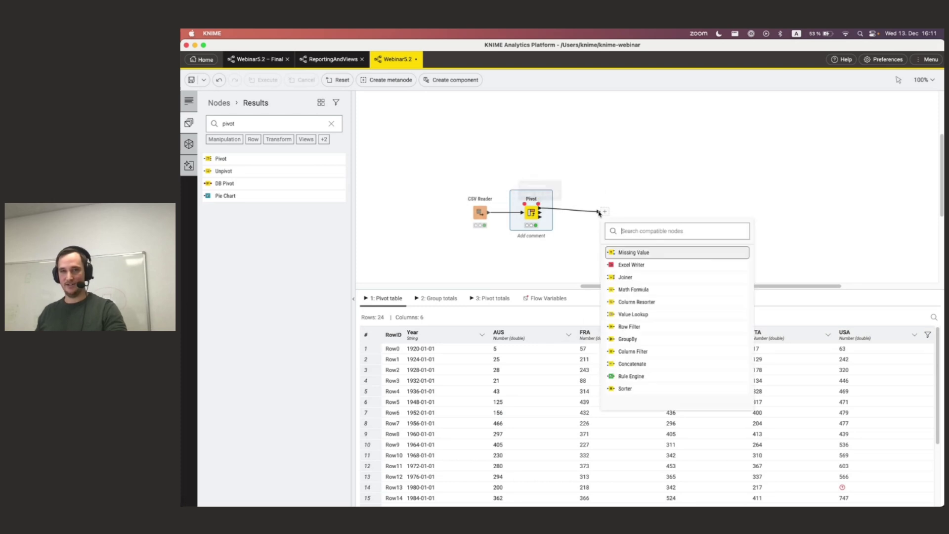
{"action": "type", "text": "line"}
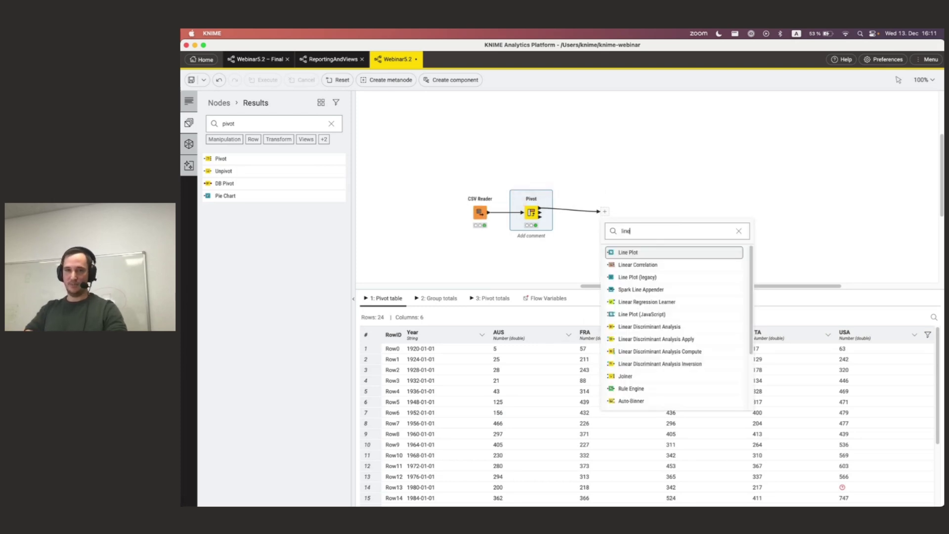
{"action": "key", "text": "Return"}
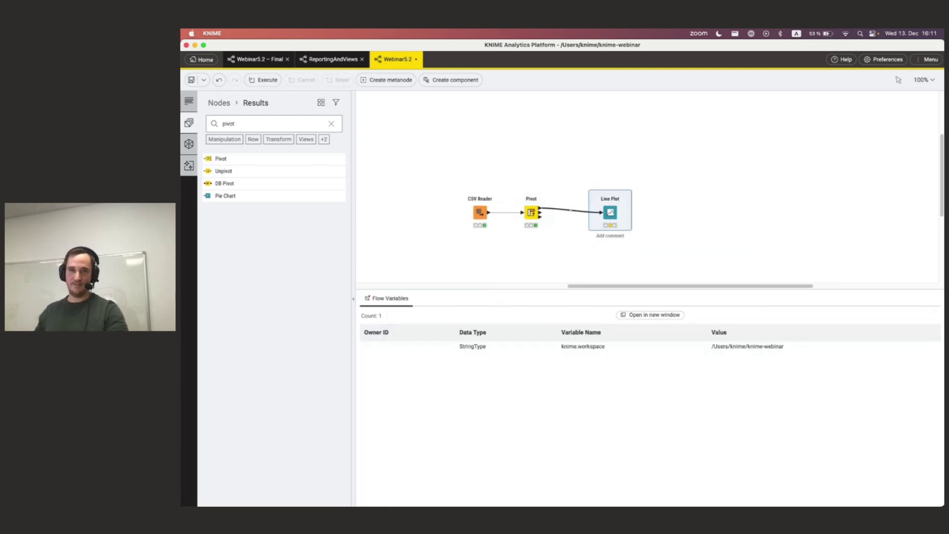
Save and execute the Line Plot from its configuration dialog, examine the previewed country lines, and accept the settings
{"action": "double_click", "coordinate": [609, 212]}
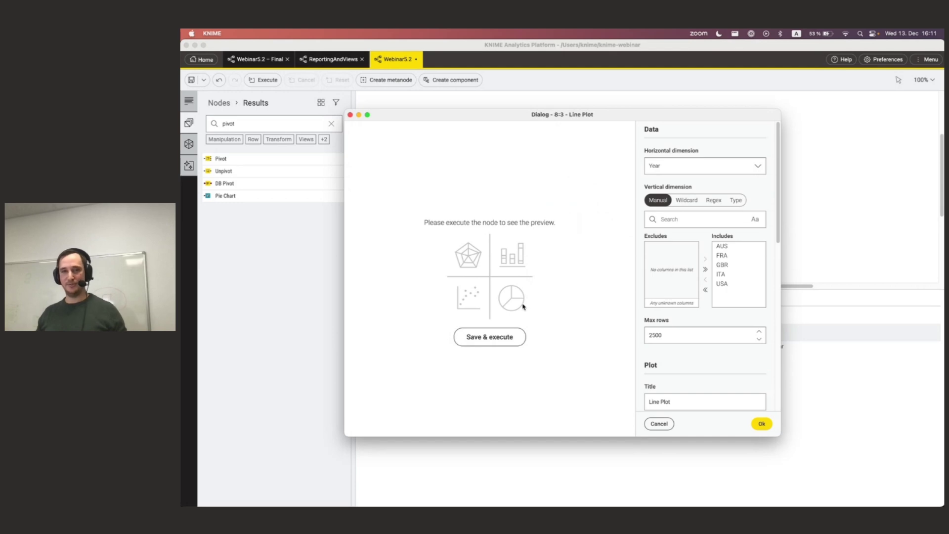
{"action": "left_click", "coordinate": [506, 335]}
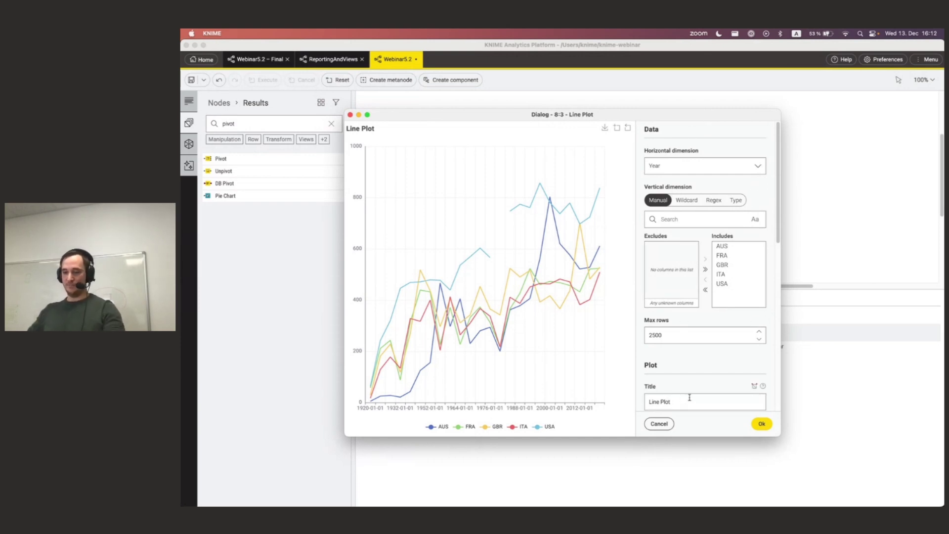
{"action": "type", "text": "2"}
{"action": "key", "text": "BackSpace"}
{"action": "key", "text": "BackSpace"}
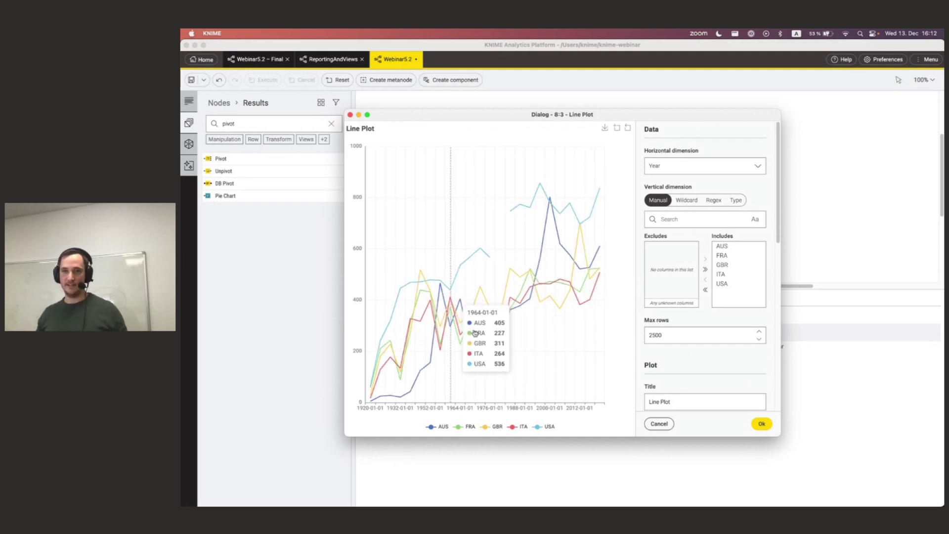
{"action": "mouse_move", "coordinate": [475, 188]}
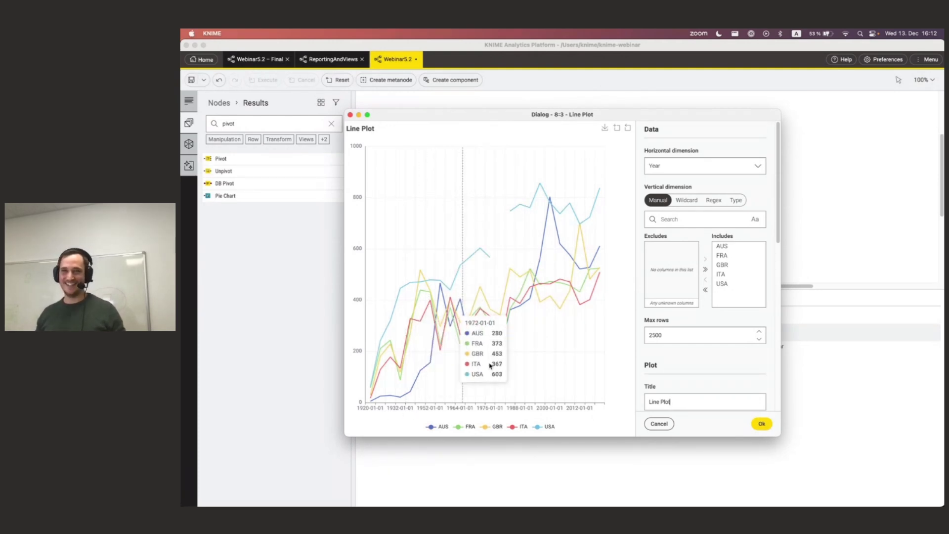
{"action": "mouse_move", "coordinate": [497, 345]}
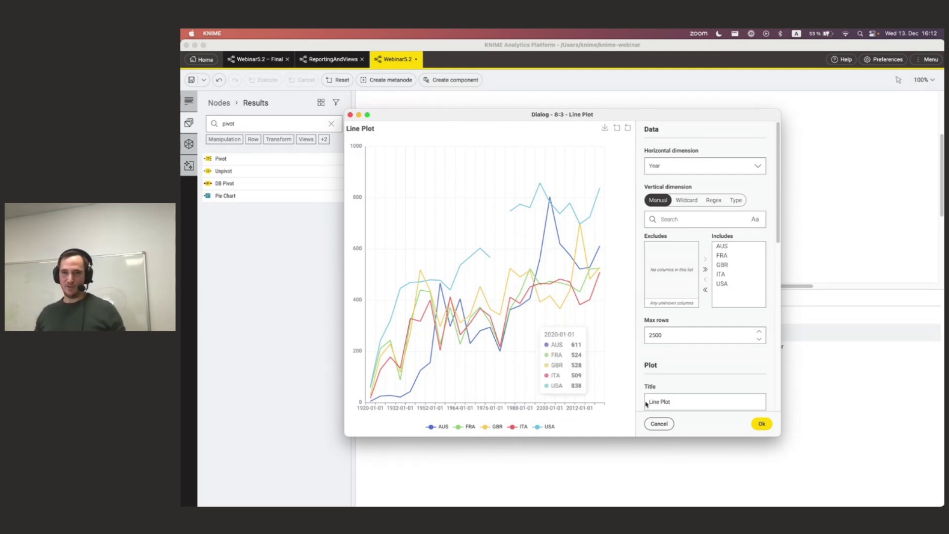
{"action": "left_click", "coordinate": [762, 424]}
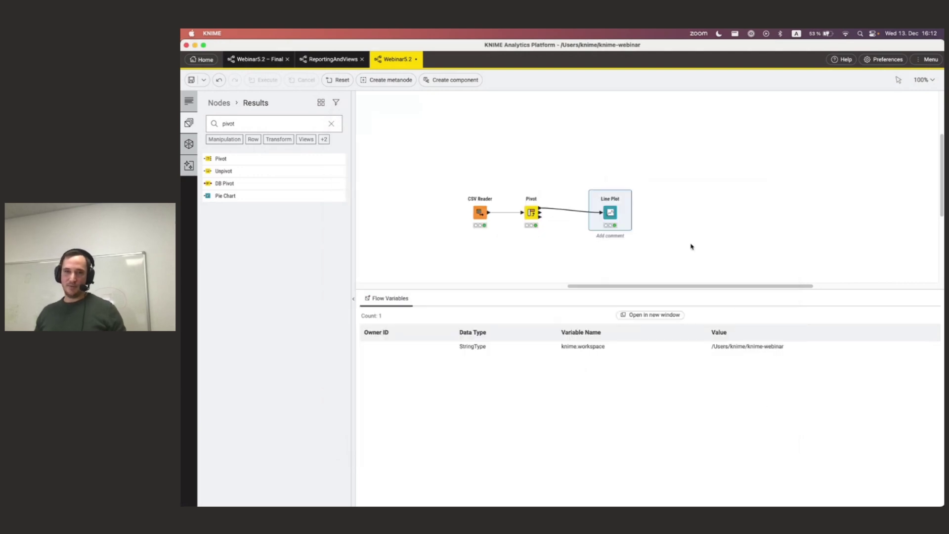
Search the node repository for "string date" and insert a String to Date&Time node between Pivot and Line Plot
{"action": "left_click", "coordinate": [531, 212]}
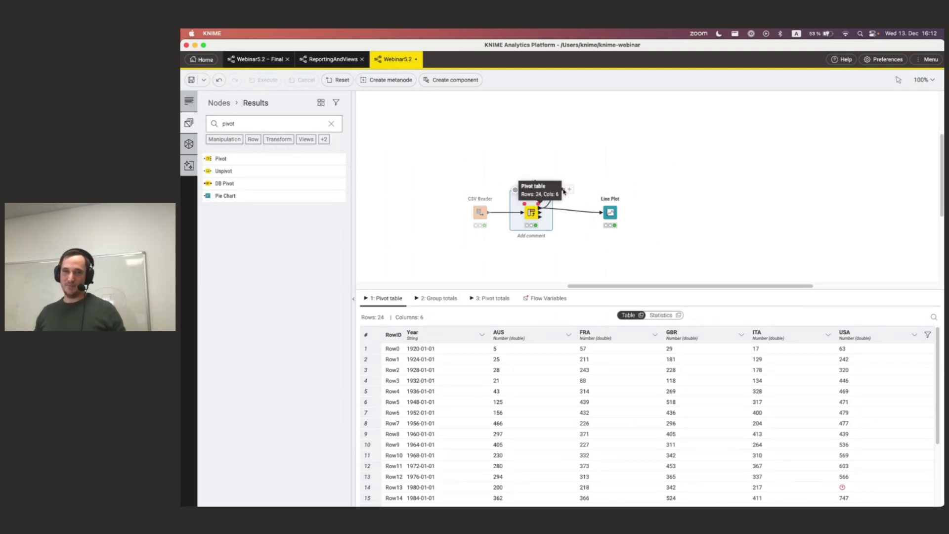
{"action": "double_click", "coordinate": [243, 119]}
{"action": "type", "text": "string date"}
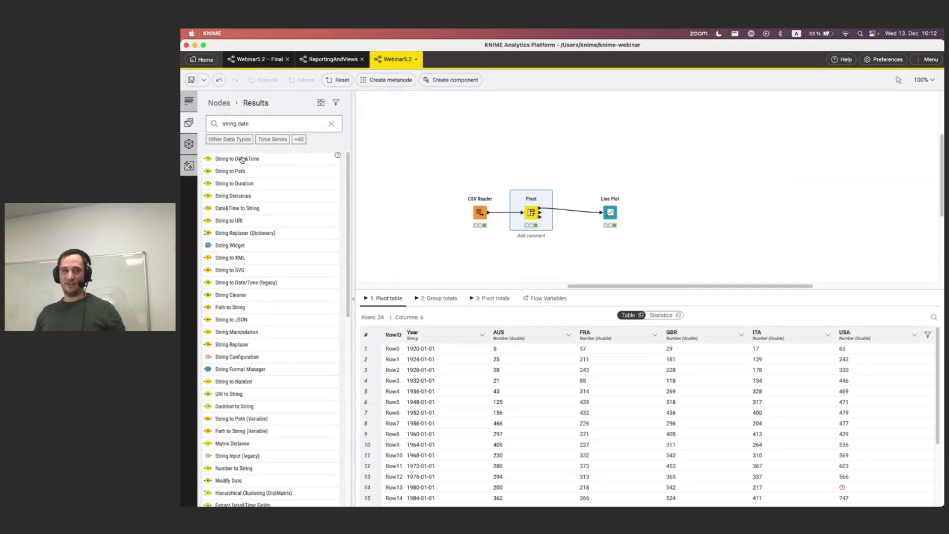
{"action": "left_click_drag", "start_coordinate": [242, 159], "coordinate": [565, 212]}
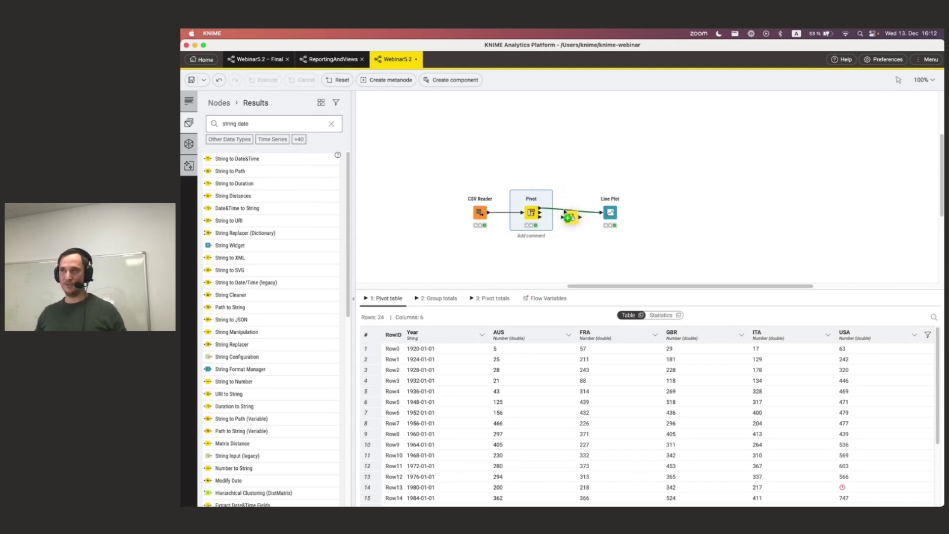
{"action": "left_click_drag", "start_coordinate": [565, 212], "coordinate": [565, 212]}
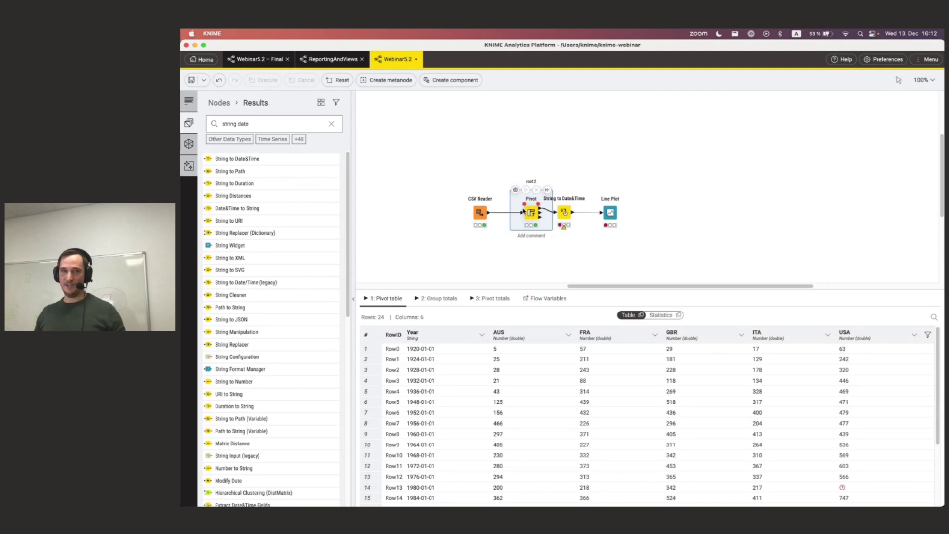
Configure the String to Date&Time node to convert the Year strings to dates and apply its settings
{"action": "double_click", "coordinate": [565, 212]}
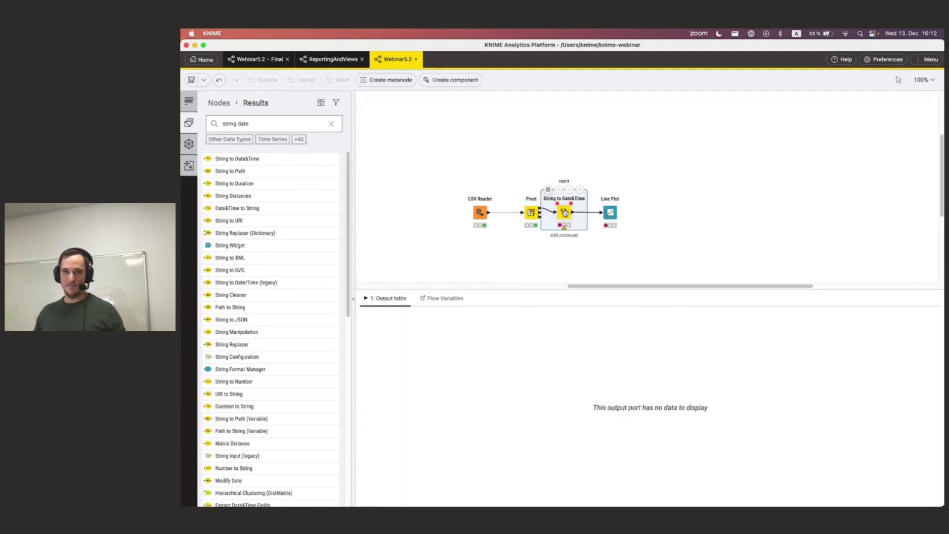
{"action": "left_click", "coordinate": [598, 354]}
{"action": "left_click", "coordinate": [573, 429]}
Examine the Line Plot preview with the date-based Year axis, zooming in and back out, and close the dialog without changes
{"action": "double_click", "coordinate": [610, 212]}
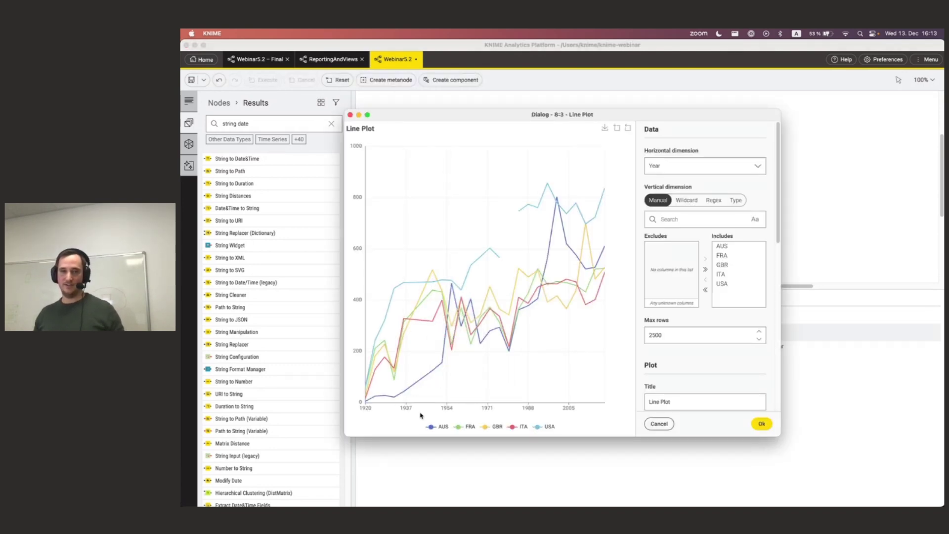
{"action": "scroll", "coordinate": [462, 376], "scroll_direction": "up", "scroll_amount": 5}
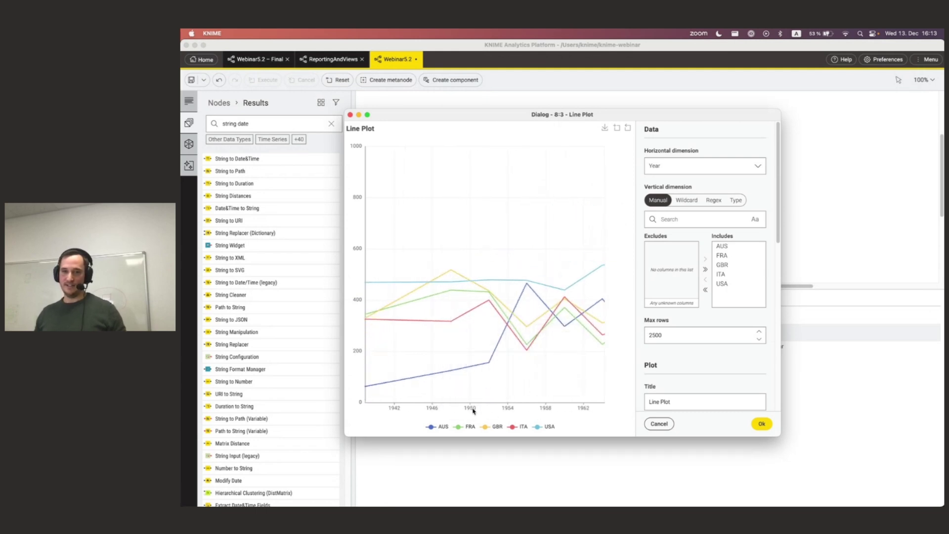
{"action": "scroll", "coordinate": [503, 297], "scroll_direction": "down", "scroll_amount": 5}
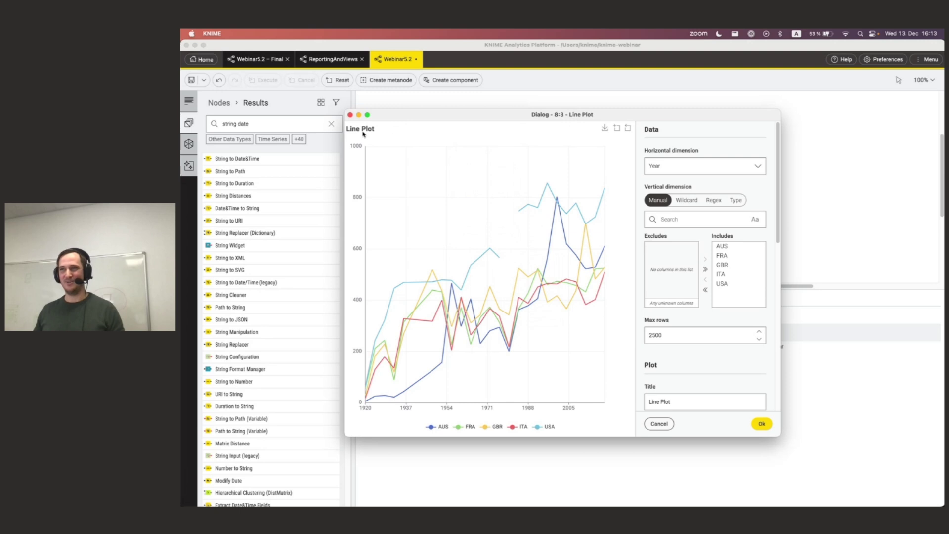
{"action": "left_click_drag", "start_coordinate": [673, 402], "coordinate": [642, 403]}
{"action": "left_click", "coordinate": [659, 424]}
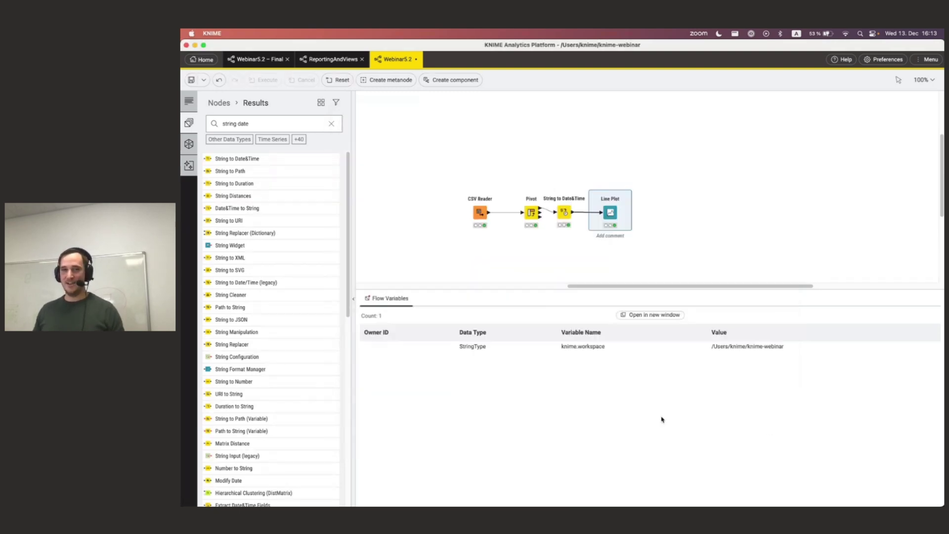
Add an unconnected String Configuration node to the canvas and place it above the Pivot and String to Date&Time nodes
{"action": "left_click", "coordinate": [554, 160]}
{"action": "key", "text": "ctrl+period"}
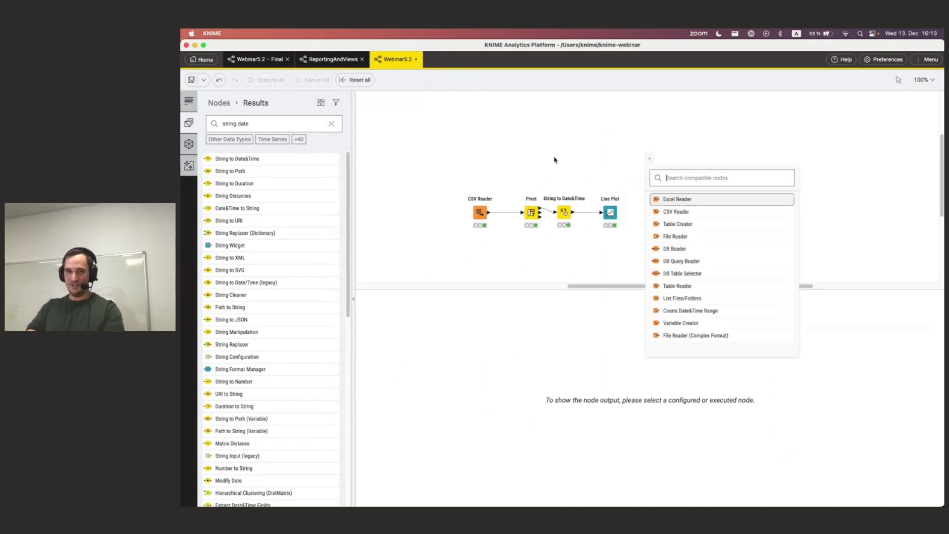
{"action": "type", "text": "string"}
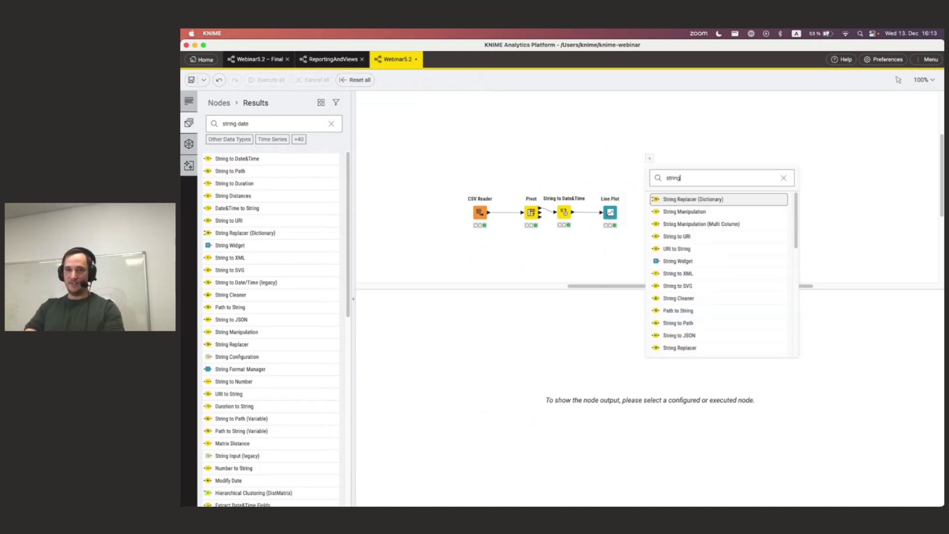
{"action": "type", "text": " con"}
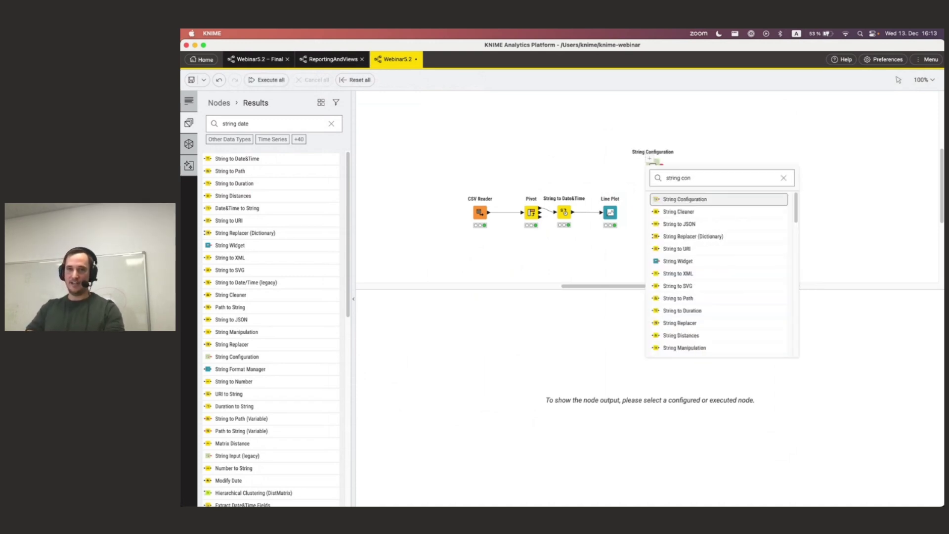
{"action": "key", "text": "Return"}
{"action": "left_click_drag", "start_coordinate": [652, 165], "coordinate": [553, 168]}
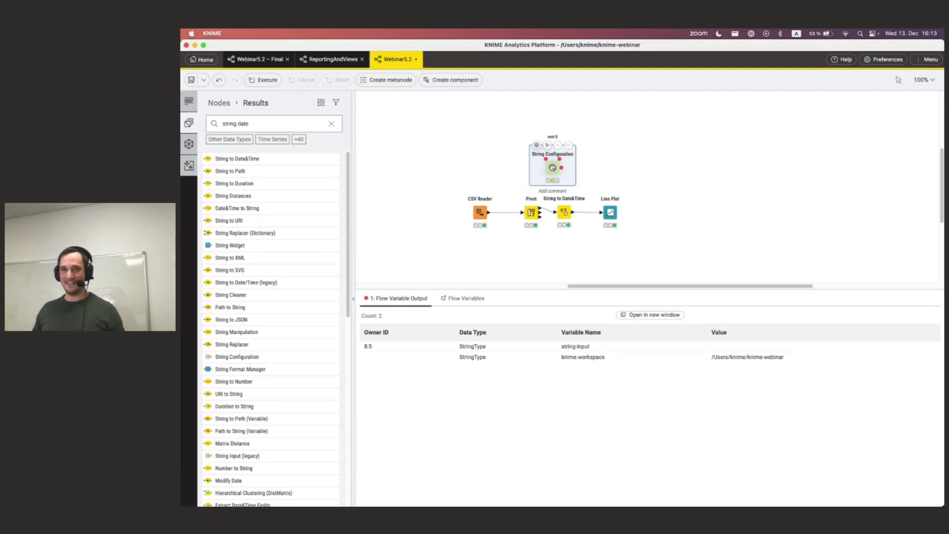
Configure the String Configuration node with label "Title", variable name "title" and default value "Olympics data from x to y"
{"action": "double_click", "coordinate": [553, 168]}
{"action": "type", "text": "Titl"}
{"action": "triple_click", "coordinate": [596, 242]}
{"action": "type", "text": "title"}
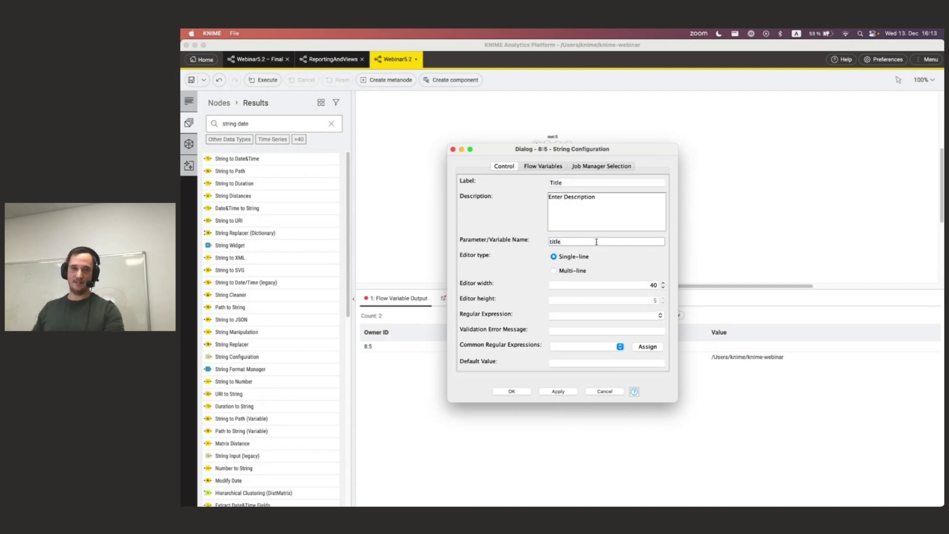
{"action": "left_click", "coordinate": [562, 364]}
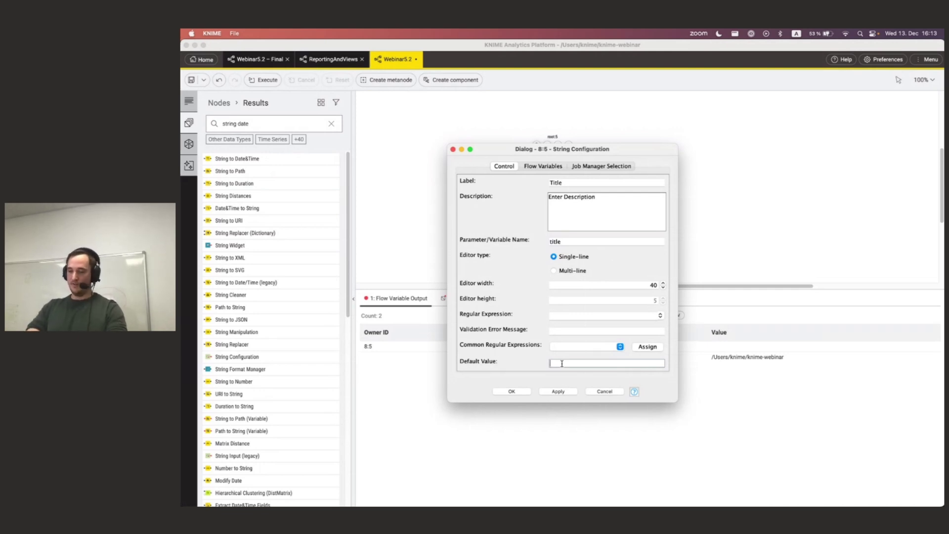
{"action": "type", "text": "Olympics data from x to y"}
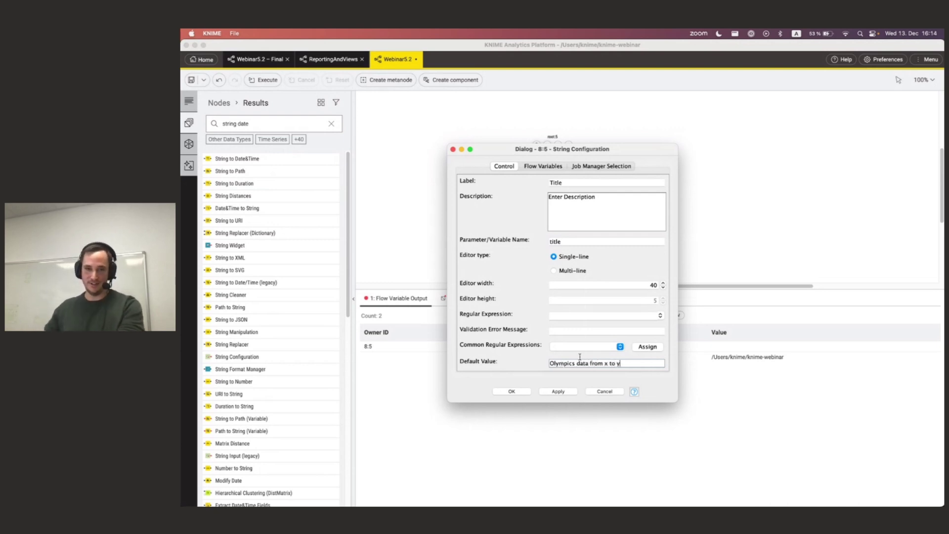
{"action": "left_click", "coordinate": [512, 392]}
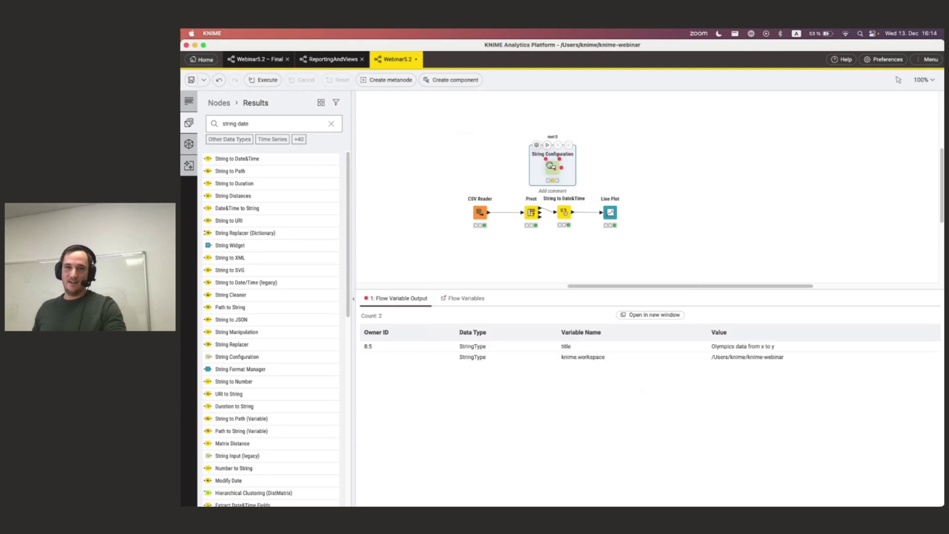
Connect the String Configuration's flow variable output to the Line Plot and overwrite the plot's Title with the flow variable title
{"action": "left_click_drag", "start_coordinate": [562, 170], "coordinate": [604, 203]}
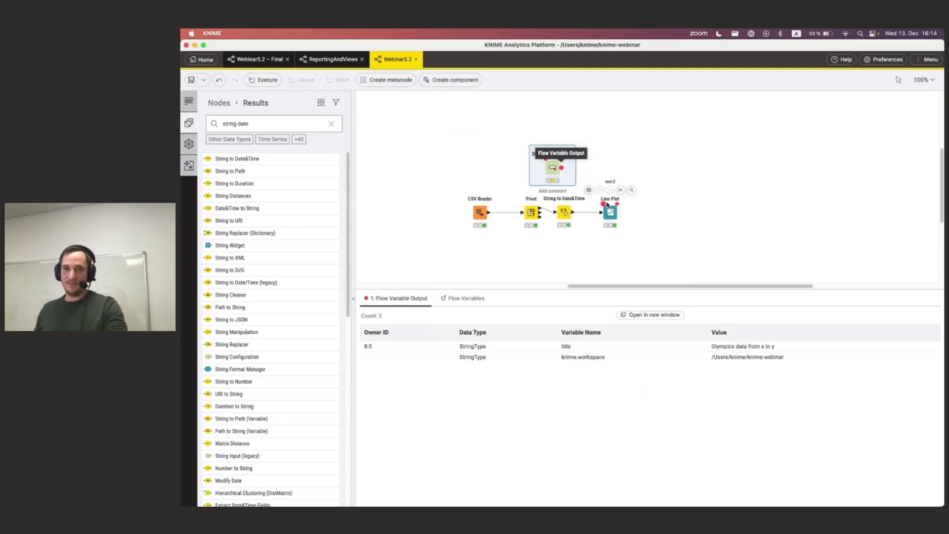
{"action": "left_click", "coordinate": [600, 190]}
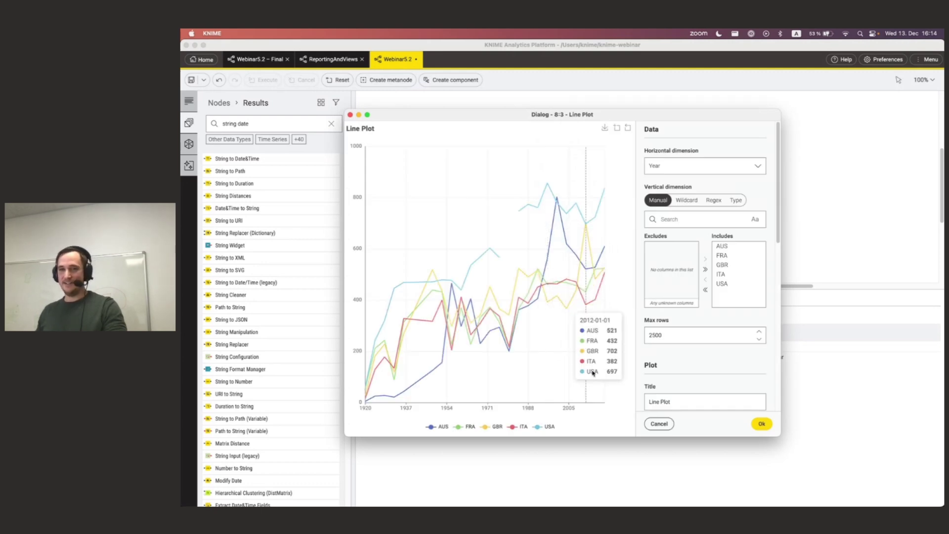
{"action": "scroll", "coordinate": [707, 378], "scroll_direction": "down", "scroll_amount": 1}
{"action": "scroll", "coordinate": [707, 378], "scroll_direction": "down", "scroll_amount": 3}
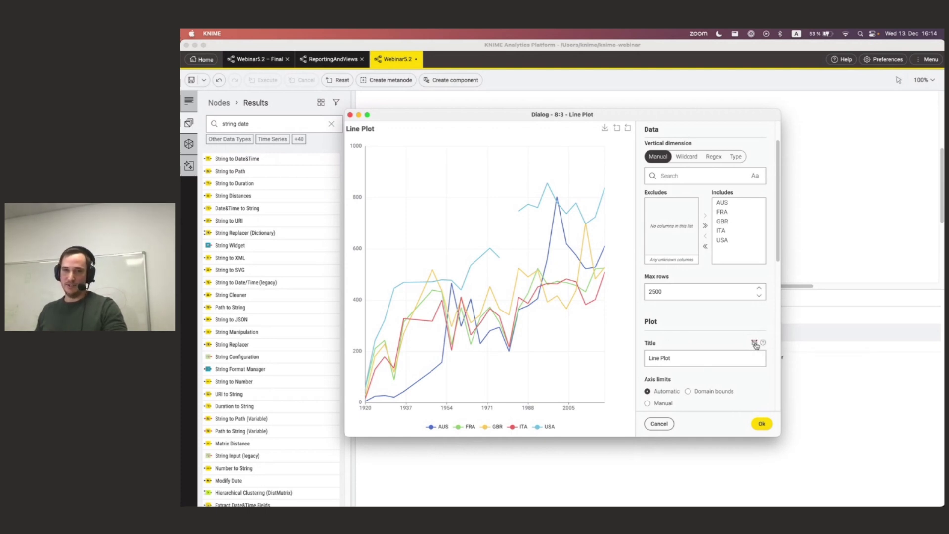
{"action": "left_click", "coordinate": [754, 342]}
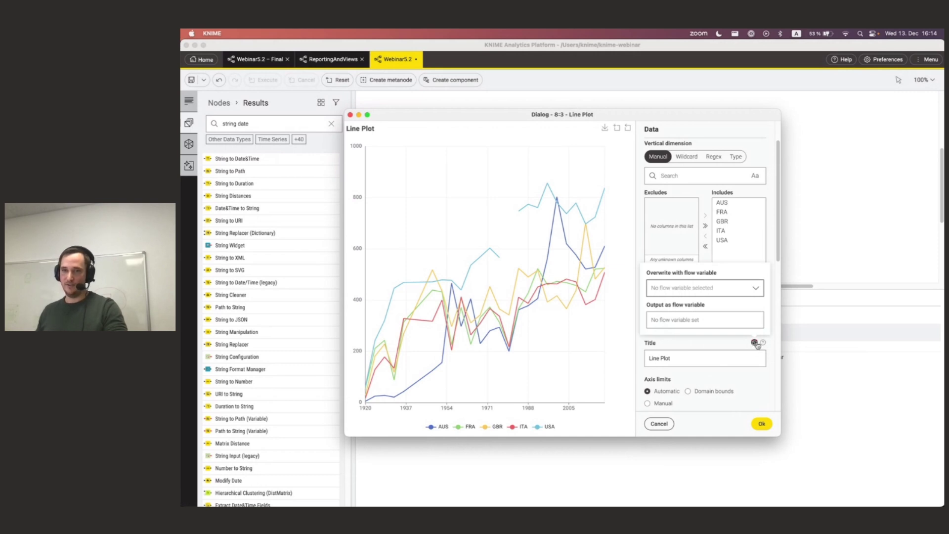
{"action": "left_click", "coordinate": [718, 291]}
{"action": "left_click", "coordinate": [707, 310]}
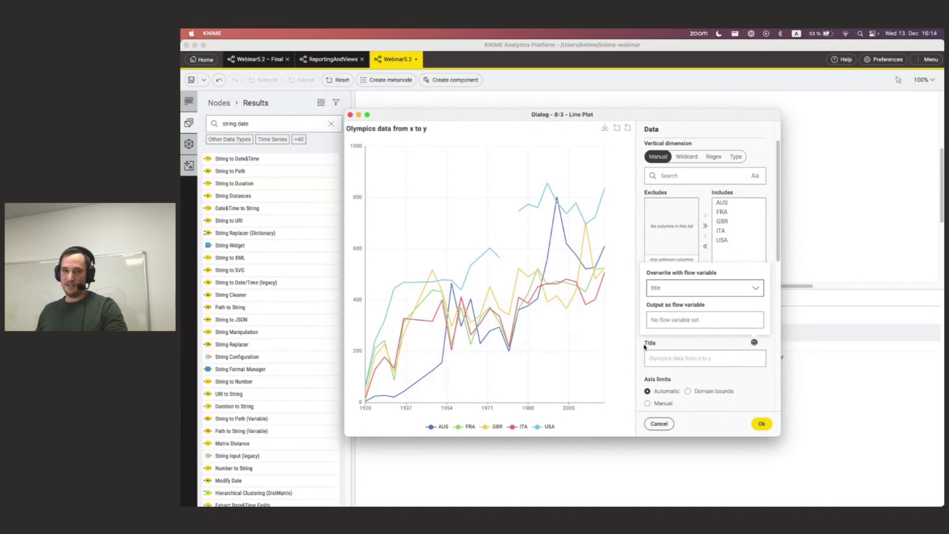
{"action": "left_click", "coordinate": [659, 358]}
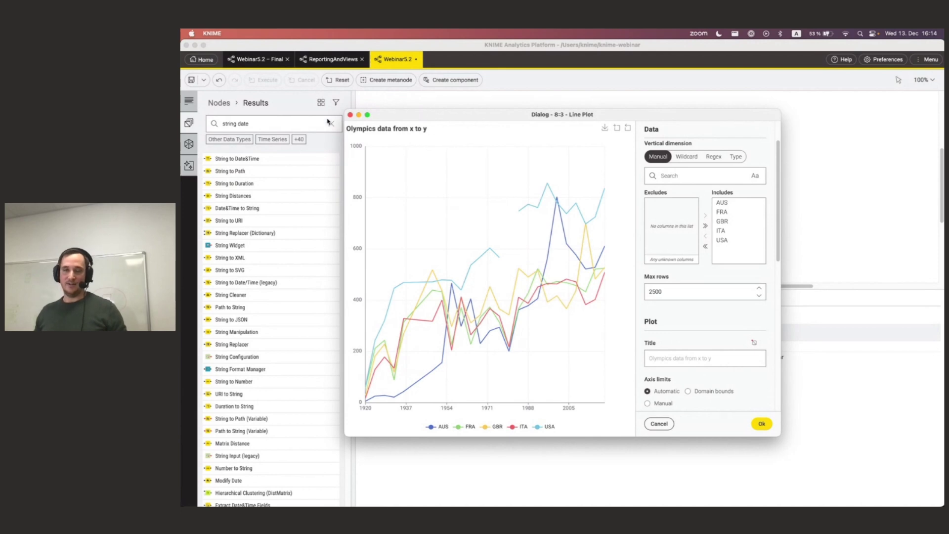
{"action": "left_click", "coordinate": [759, 425]}
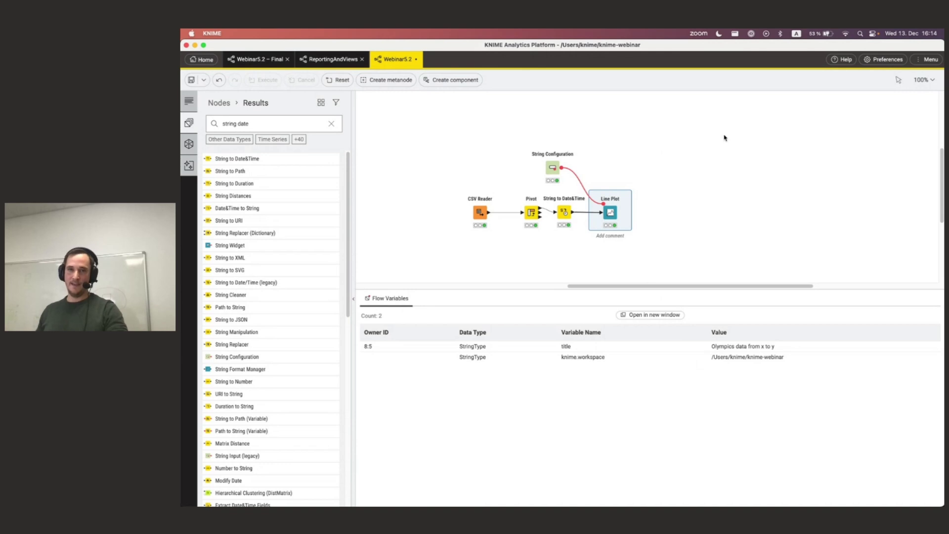
Wrap the String Configuration, Pivot, String to Date&Time and Line Plot nodes in a component named "Olympics analyser" and align it with the CSV Reader
{"action": "left_click_drag", "start_coordinate": [716, 138], "coordinate": [507, 268]}
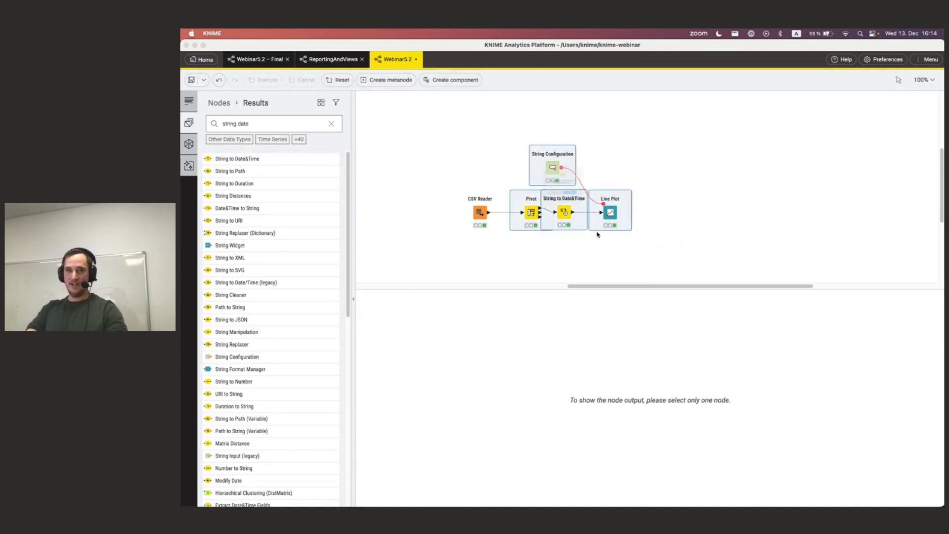
{"action": "key", "text": "super+j"}
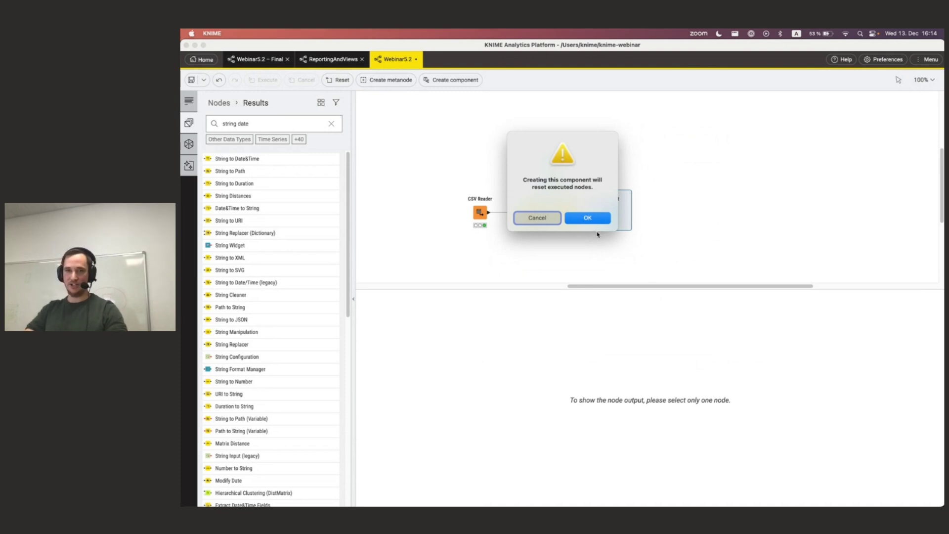
{"action": "key", "text": "Return"}
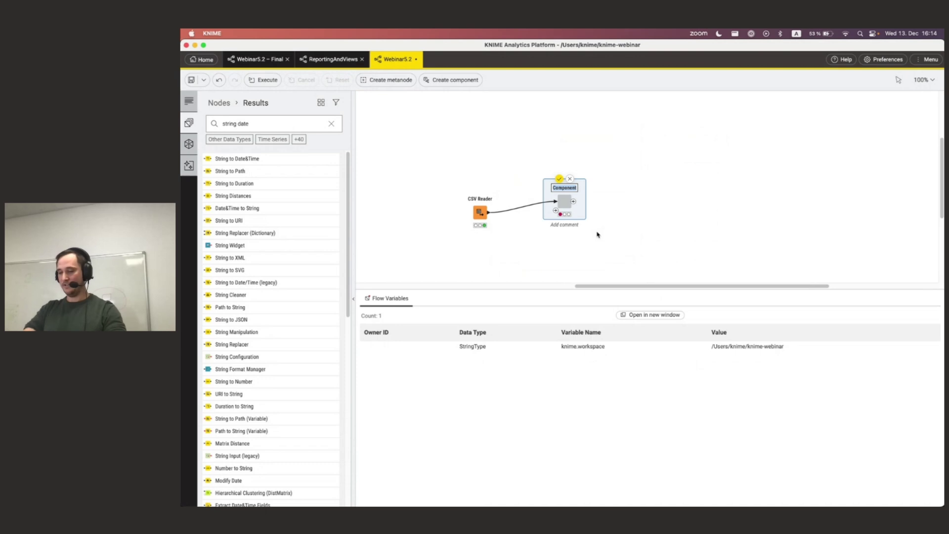
{"action": "type", "text": "Olym"}
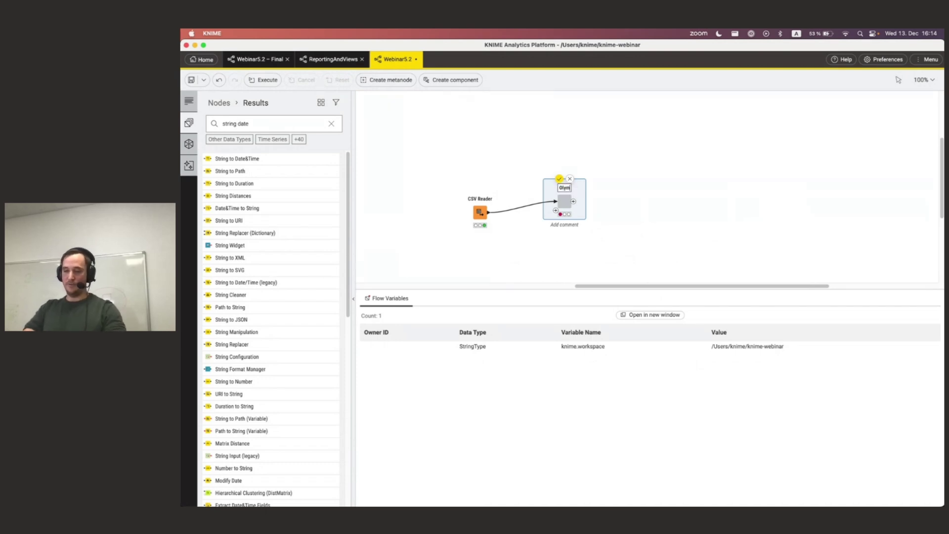
{"action": "type", "text": "pics analyser"}
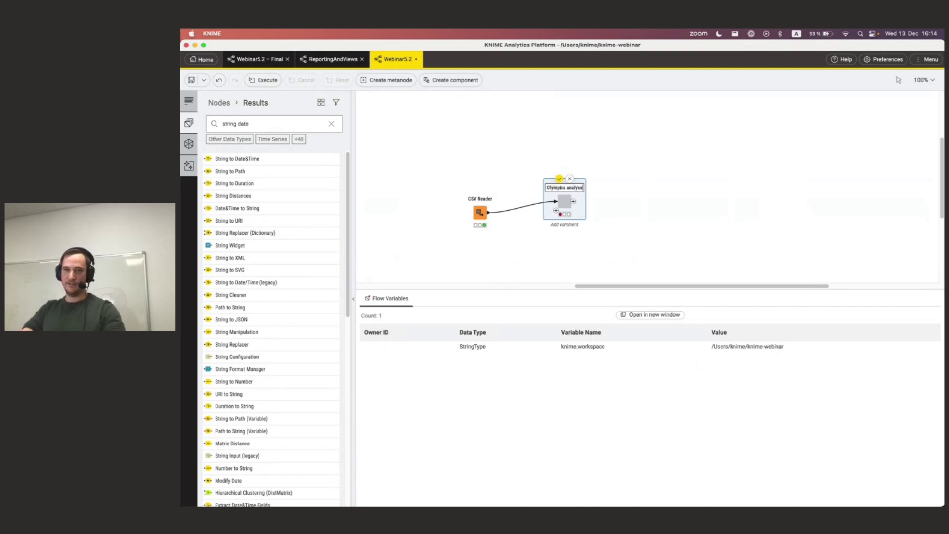
{"action": "left_click", "coordinate": [559, 178]}
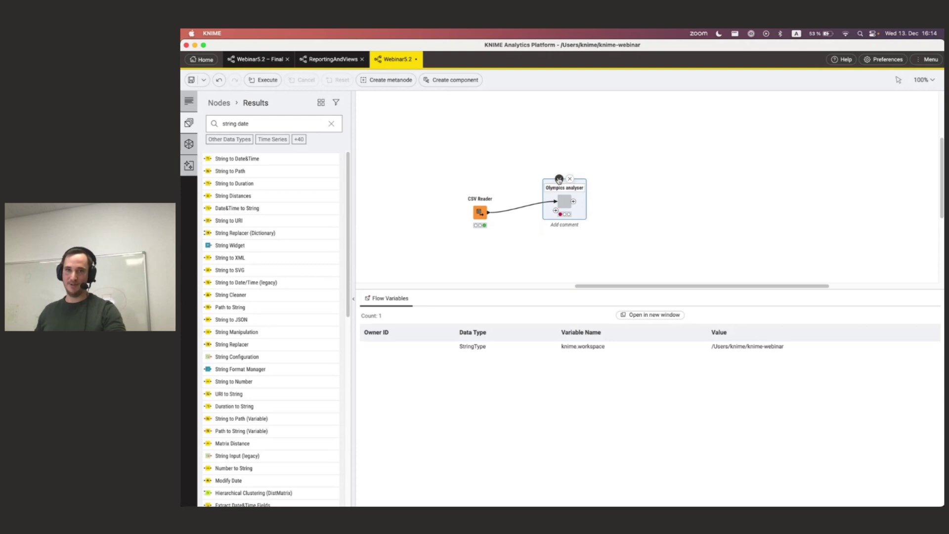
{"action": "left_click_drag", "start_coordinate": [564, 201], "coordinate": [564, 213]}
Set the Olympics analyser component's Title to "Whatever", execute it and check the resulting plot view
{"action": "double_click", "coordinate": [564, 213]}
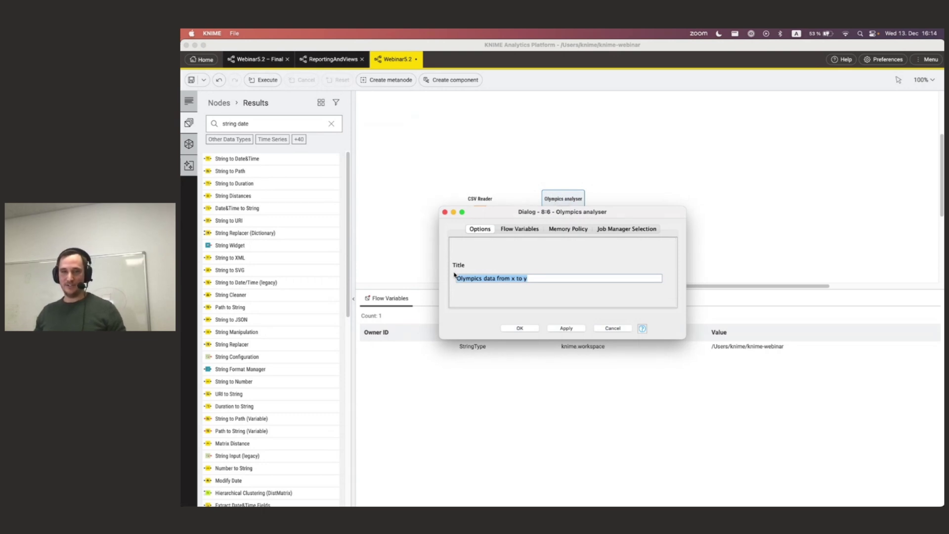
{"action": "left_click", "coordinate": [476, 279]}
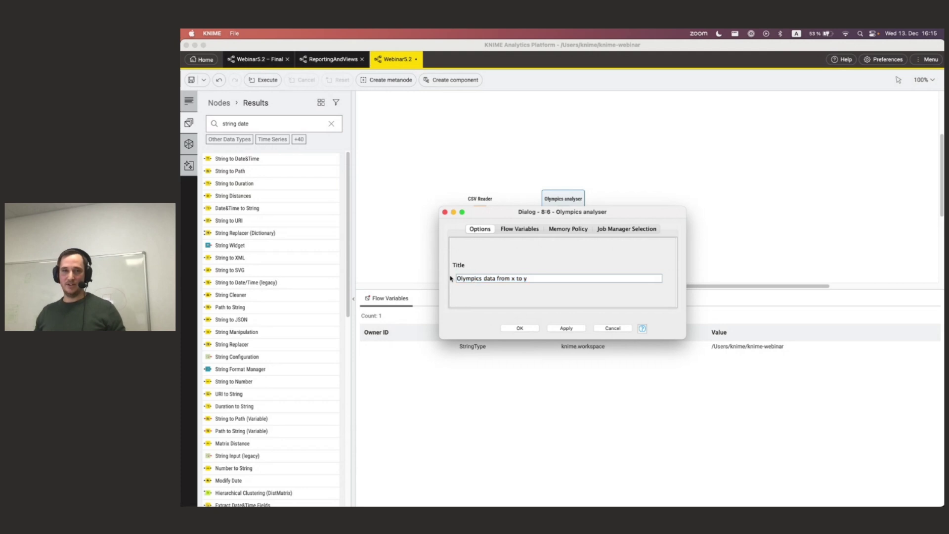
{"action": "left_click_drag", "start_coordinate": [455, 278], "coordinate": [550, 281]}
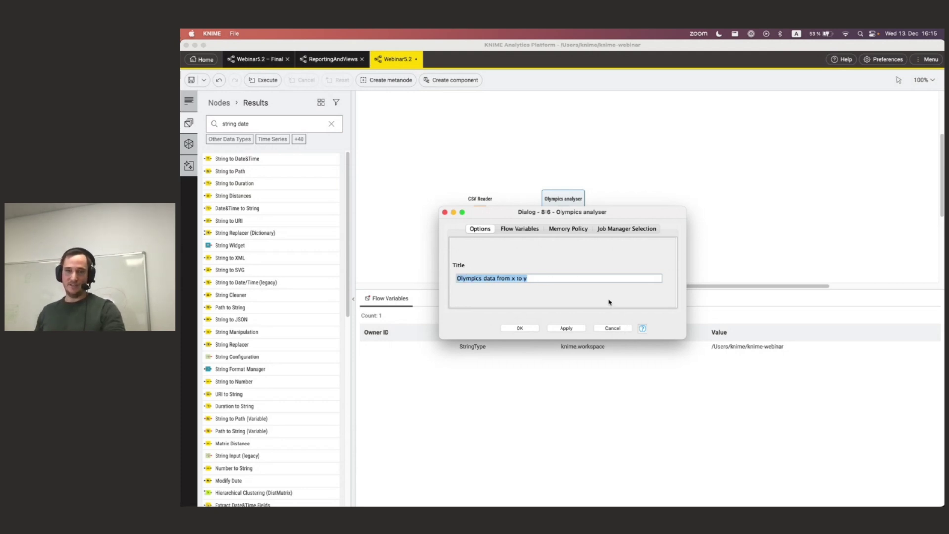
{"action": "type", "text": "Whatever"}
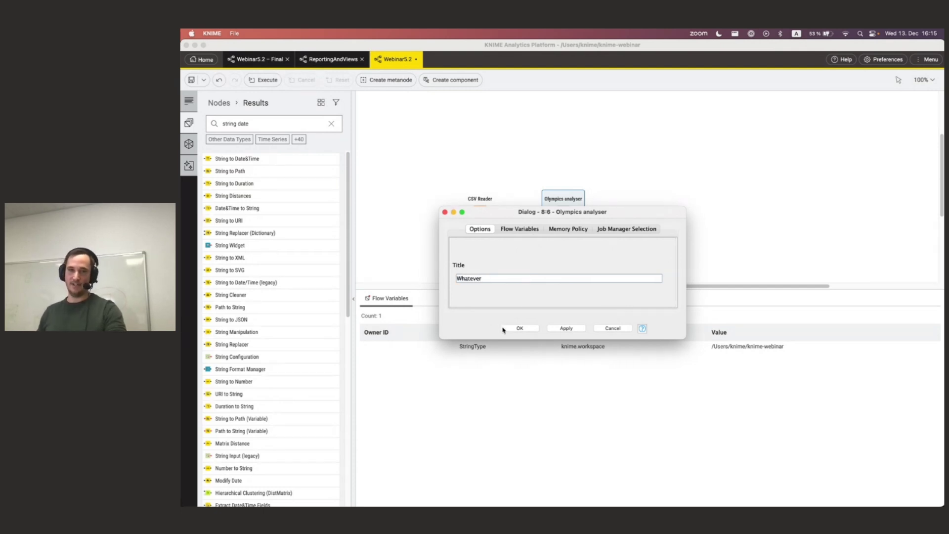
{"action": "left_click", "coordinate": [504, 329]}
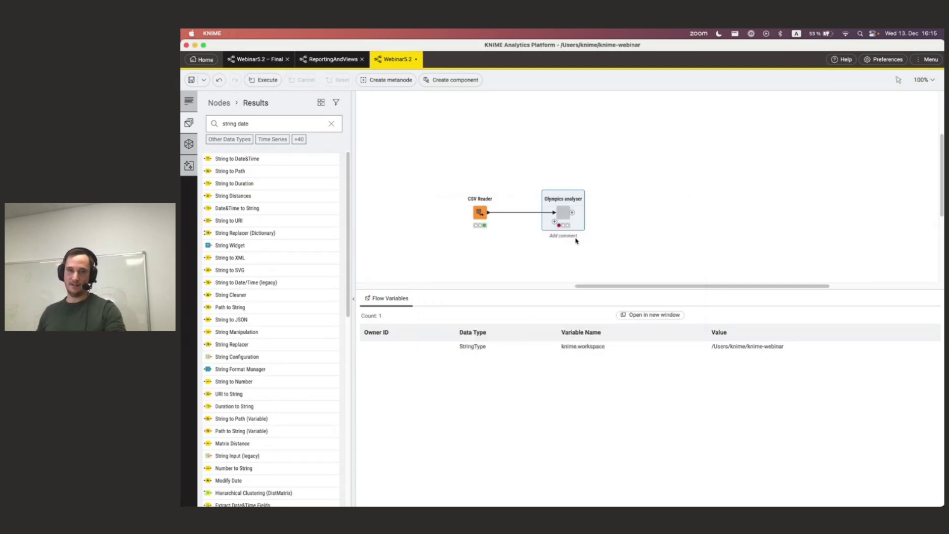
{"action": "left_click", "coordinate": [584, 192]}
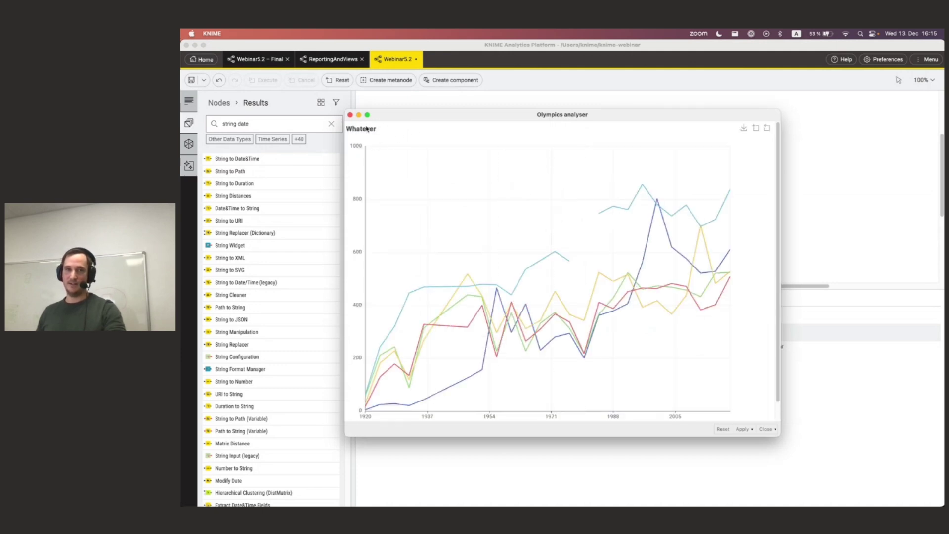
{"action": "left_click", "coordinate": [350, 116]}
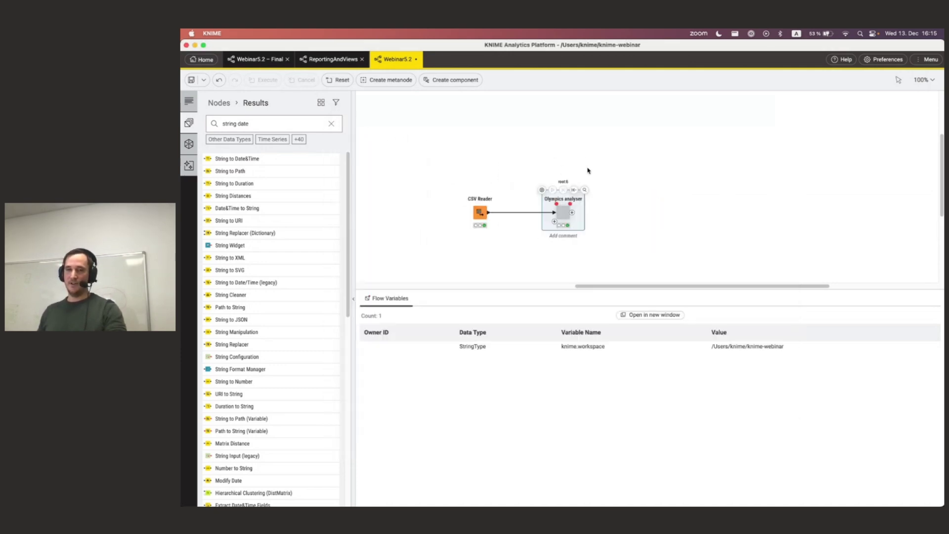
Share the Olympics analyser component to the Webinar5.2 folder of the local workspace with an absolute link
{"action": "left_click_drag", "start_coordinate": [505, 141], "coordinate": [644, 269]}
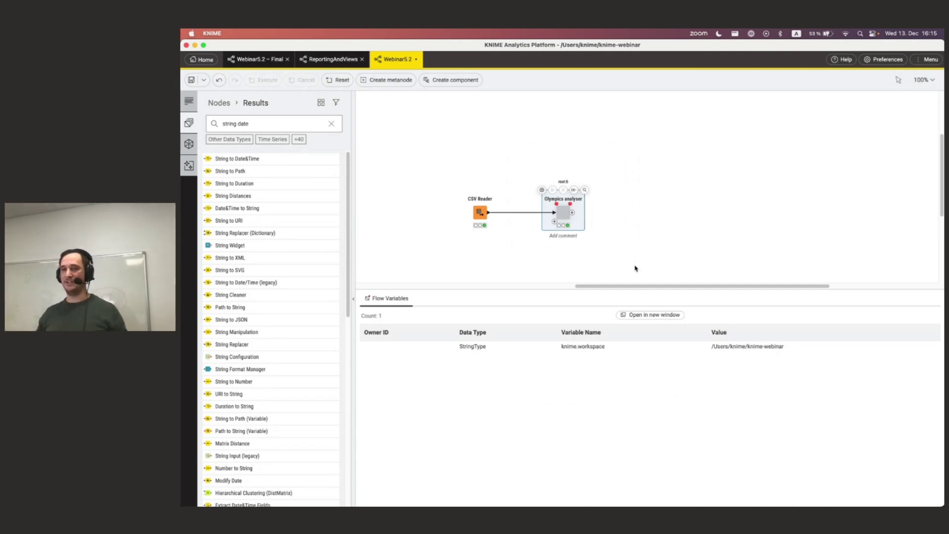
{"action": "right_click", "coordinate": [565, 216]}
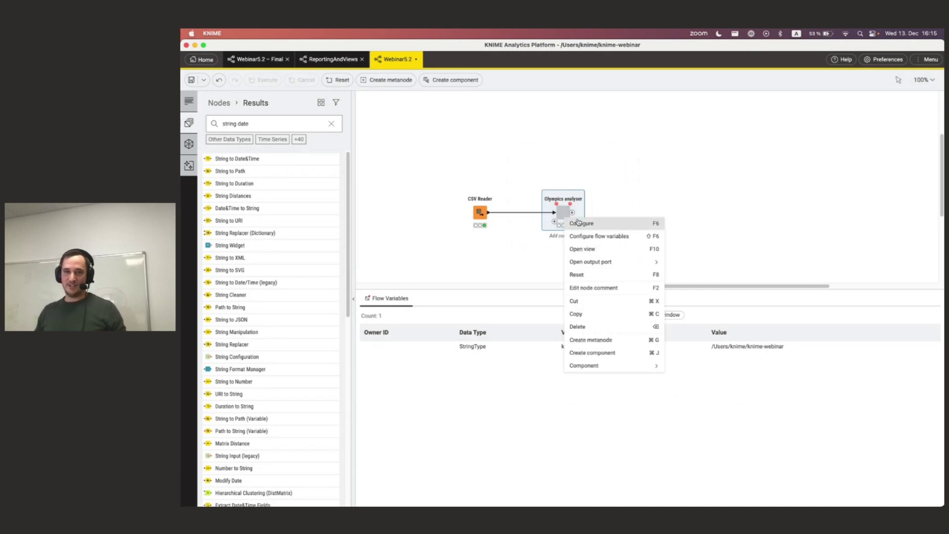
{"action": "mouse_move", "coordinate": [602, 368]}
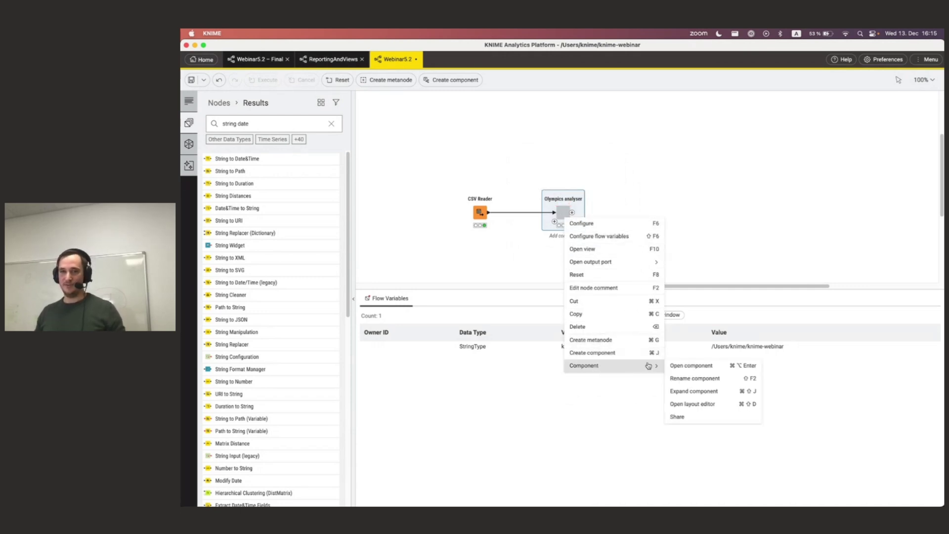
{"action": "left_click", "coordinate": [703, 417]}
{"action": "left_click", "coordinate": [472, 137]}
{"action": "left_click", "coordinate": [489, 152]}
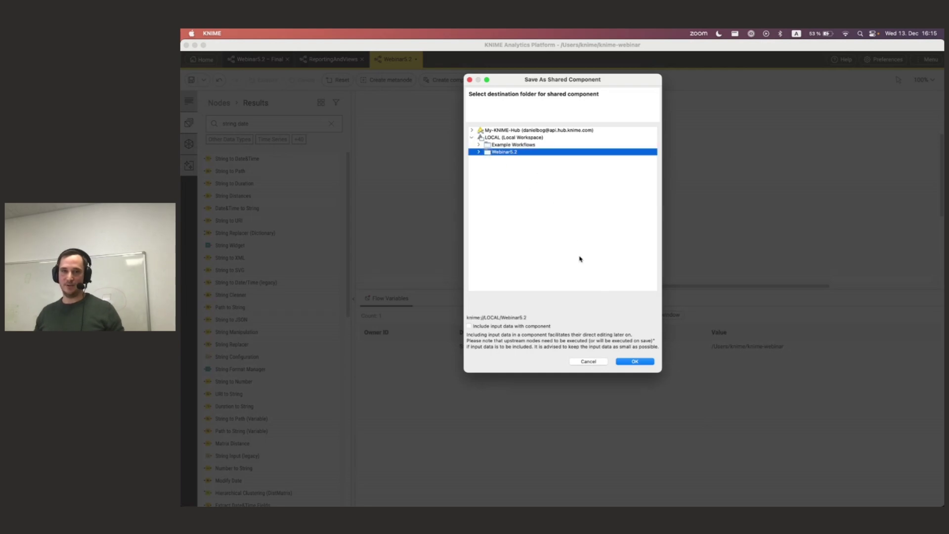
{"action": "left_click", "coordinate": [633, 363]}
{"action": "left_click", "coordinate": [661, 302]}
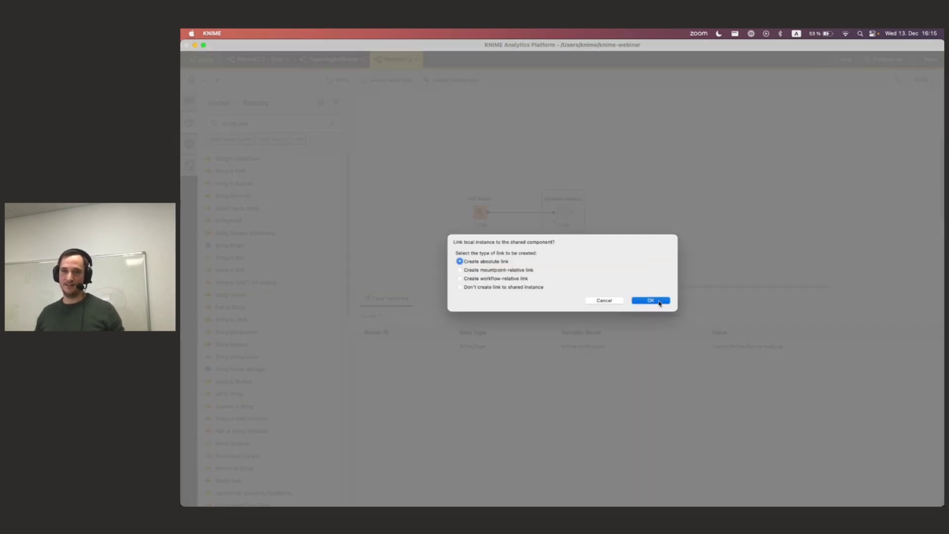
Add a second instance of the shared Olympics analyser component from the local space below the existing one
{"action": "left_click", "coordinate": [191, 145]}
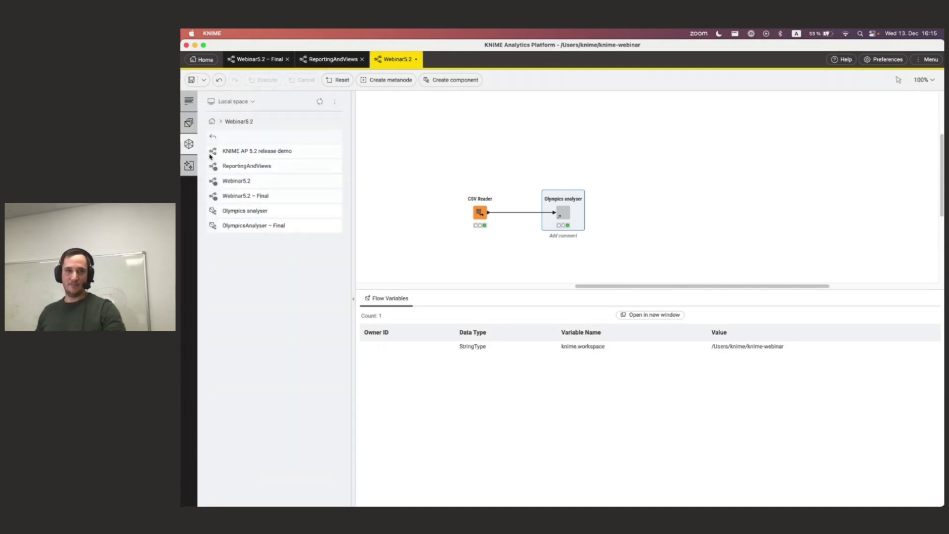
{"action": "left_click", "coordinate": [235, 212]}
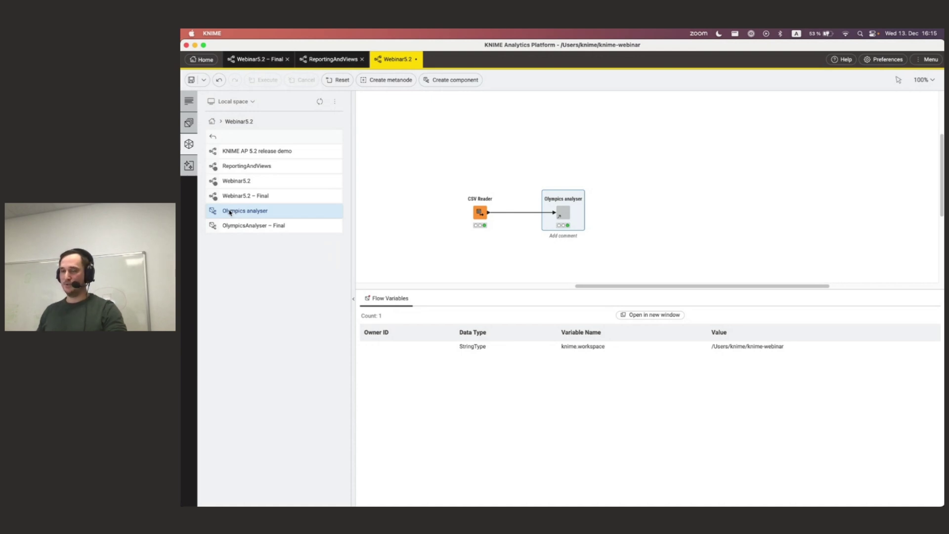
{"action": "left_click_drag", "start_coordinate": [227, 213], "coordinate": [556, 264]}
{"action": "left_click", "coordinate": [655, 252]}
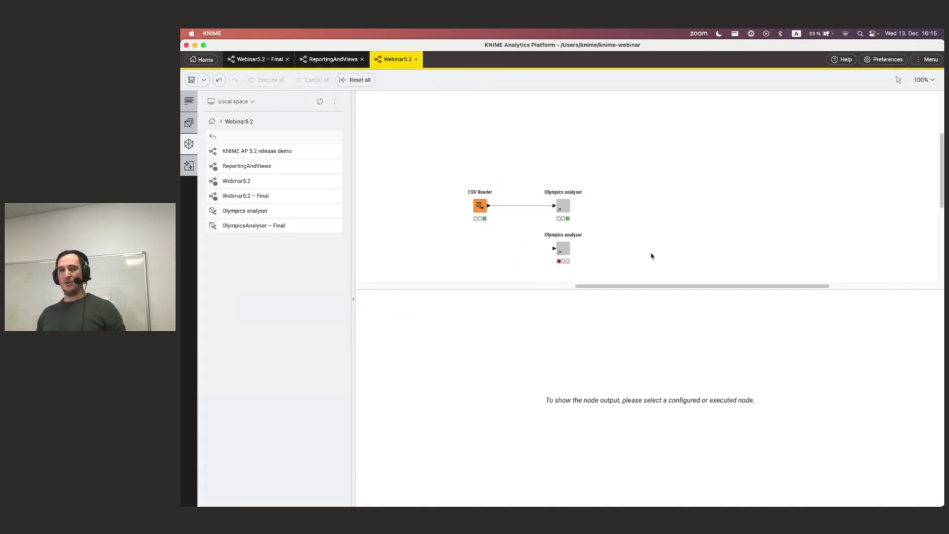
Examine the description of the connected Olympics analyser component
{"action": "left_click", "coordinate": [567, 206]}
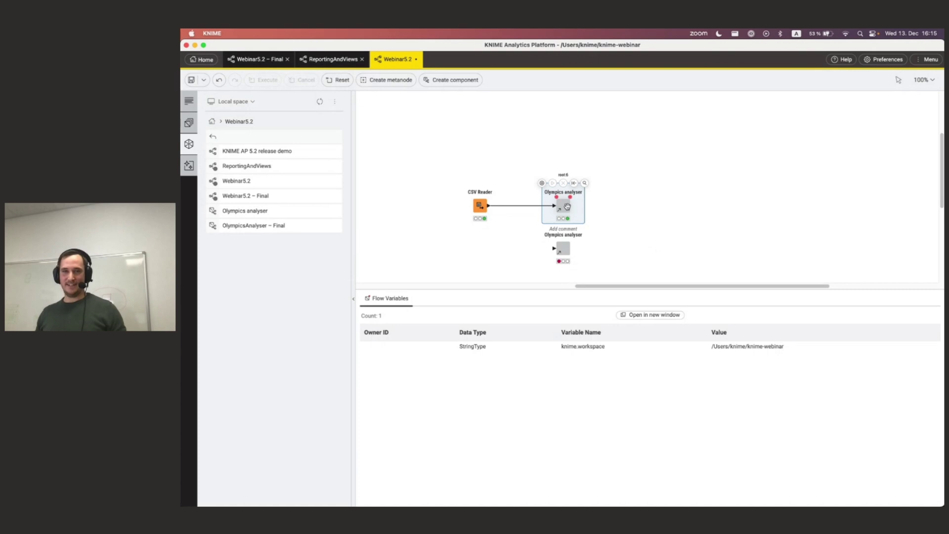
{"action": "left_click", "coordinate": [188, 101]}
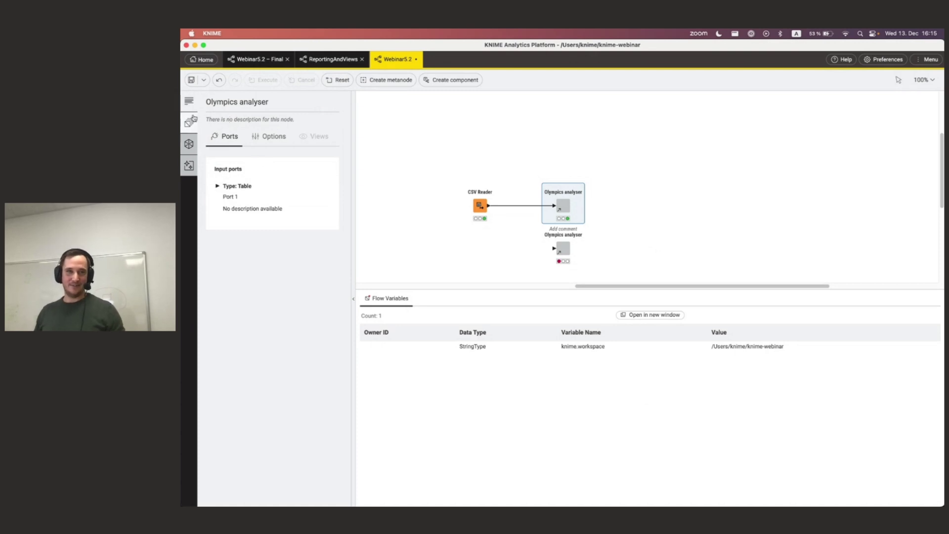
{"action": "left_click_drag", "start_coordinate": [207, 118], "coordinate": [277, 117]}
{"action": "left_click", "coordinate": [279, 117]}
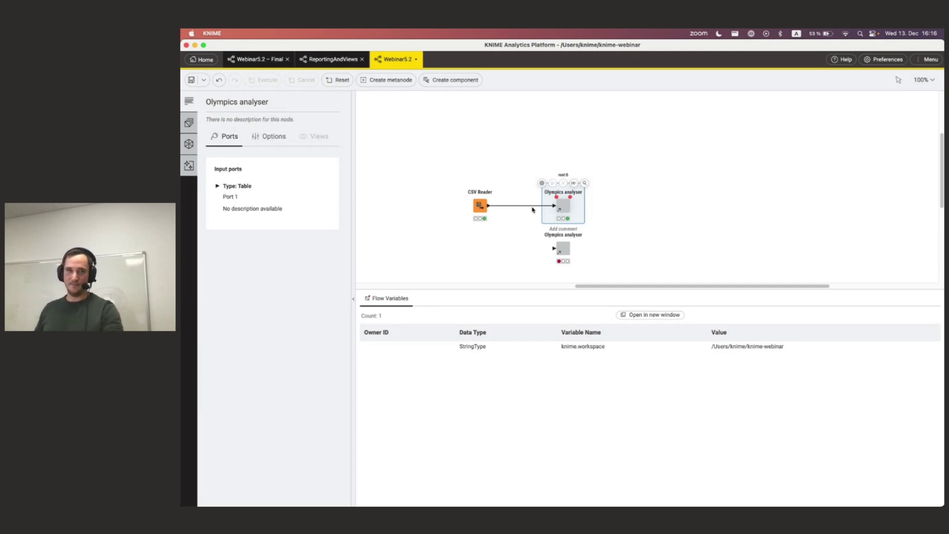
Open the shared Olympics analyser component from the local space and enter "Useful description" as its description
{"action": "left_click", "coordinate": [189, 144]}
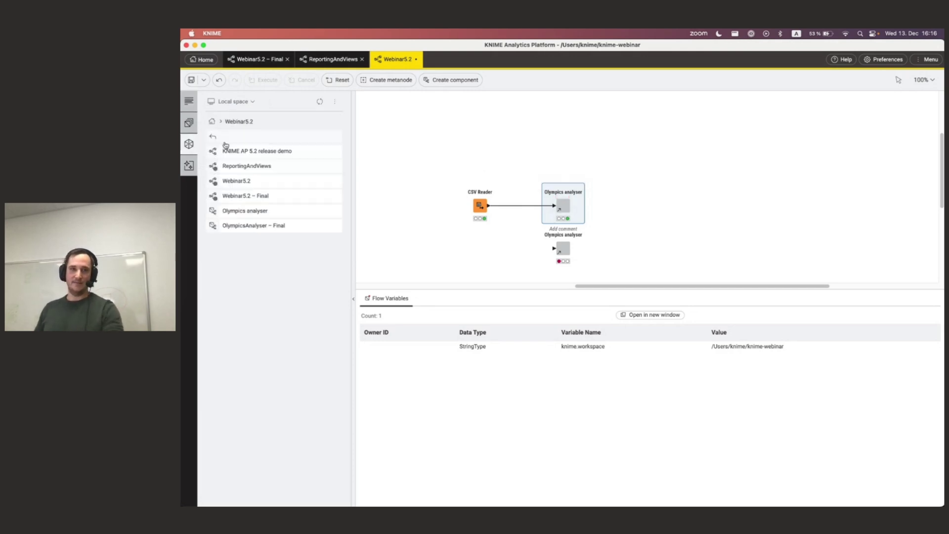
{"action": "double_click", "coordinate": [247, 210]}
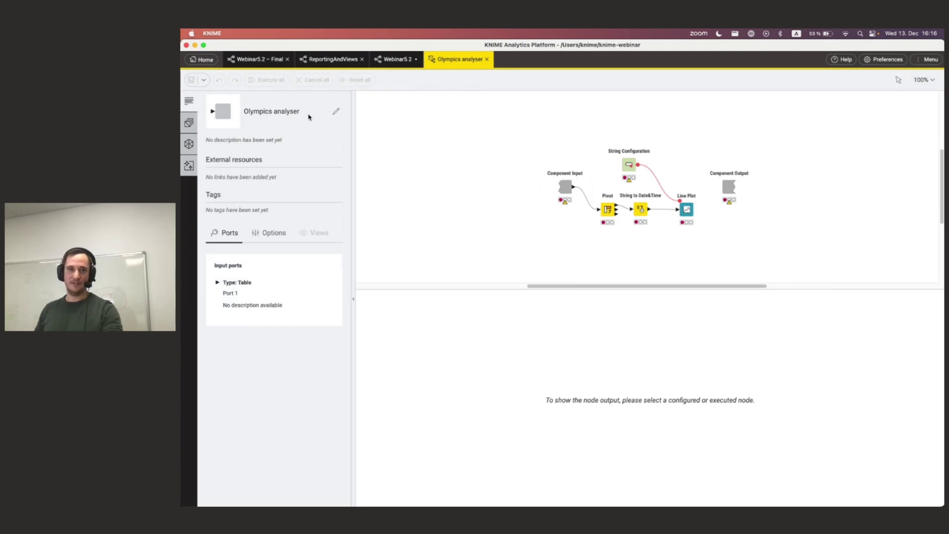
{"action": "left_click", "coordinate": [337, 112]}
{"action": "left_click", "coordinate": [241, 178]}
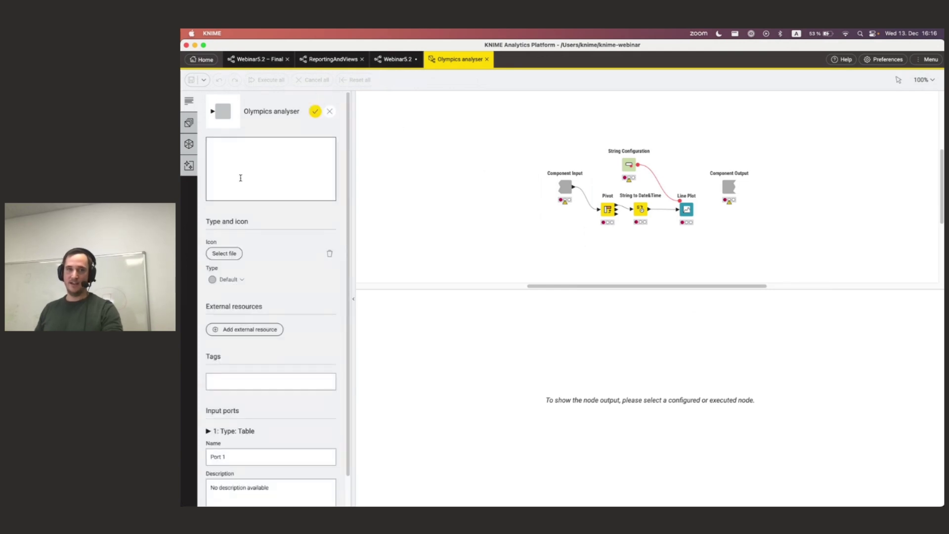
{"action": "type", "text": "u"}
{"action": "key", "text": "BackSpace"}
{"action": "type", "text": "ul description"}
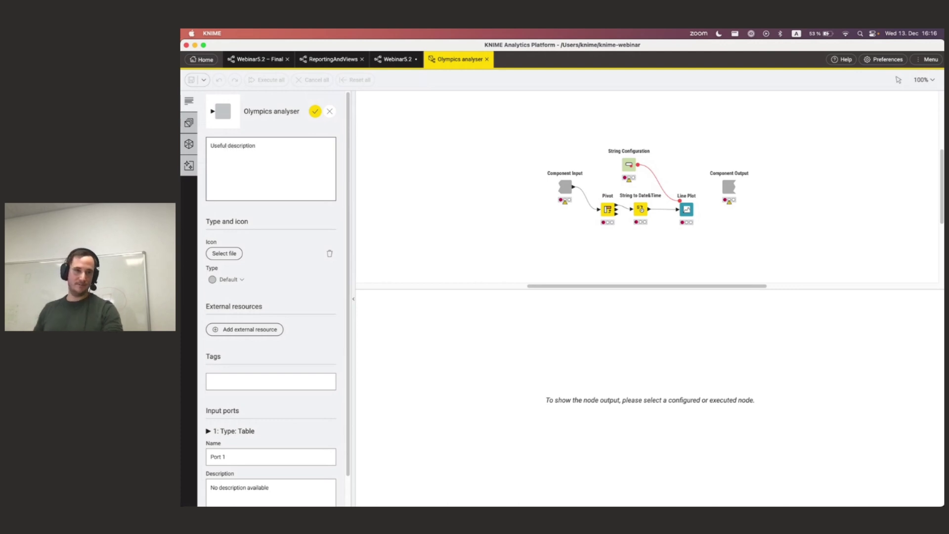
Assign knimeicon.png from Downloads as the component's icon, apply the metadata changes and save the component
{"action": "left_click", "coordinate": [222, 255]}
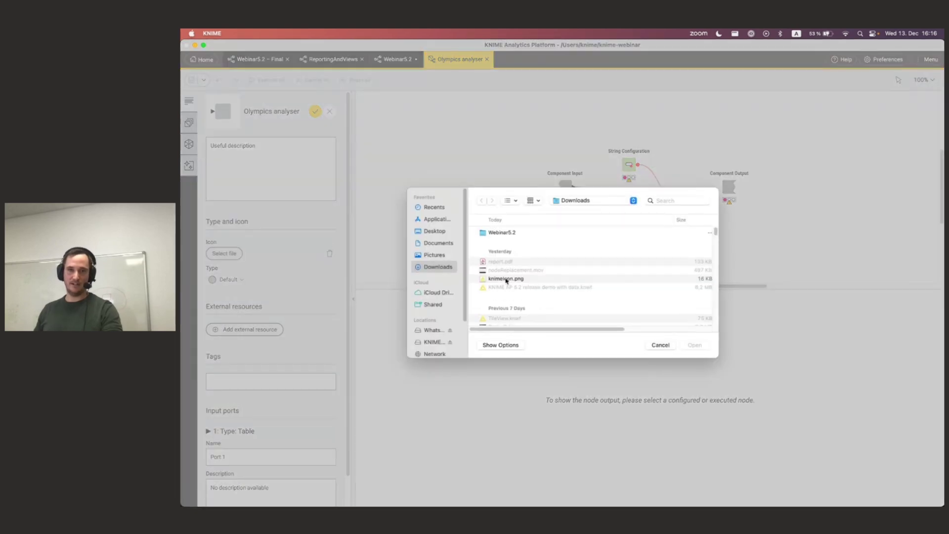
{"action": "double_click", "coordinate": [505, 280]}
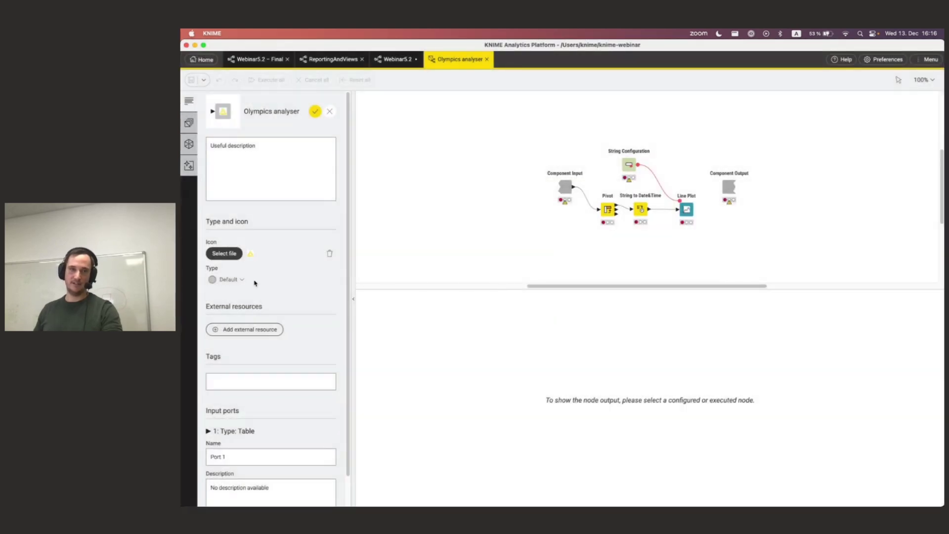
{"action": "left_click", "coordinate": [315, 111]}
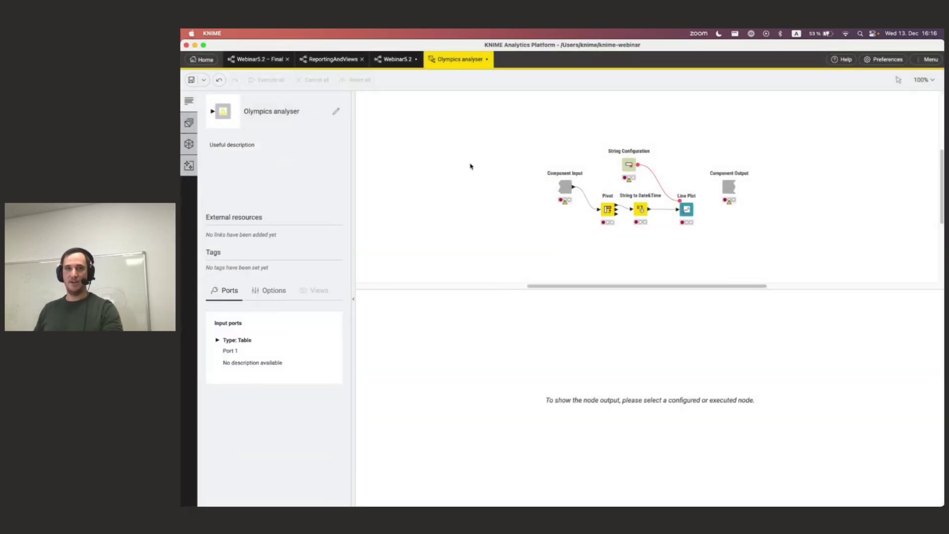
{"action": "key", "text": "super+s"}
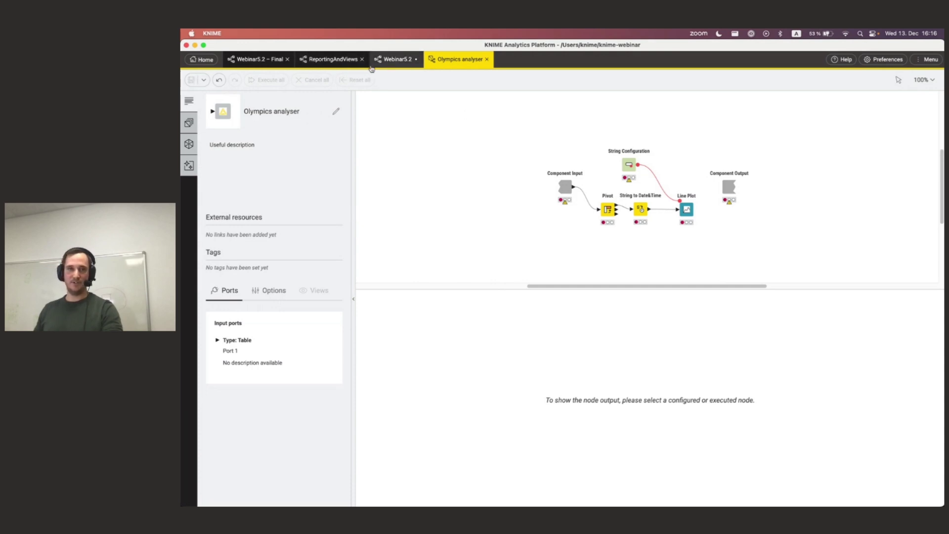
Update the connected Olympics analyser component in the Webinar5.2 workflow from its shared version
{"action": "left_click", "coordinate": [396, 59]}
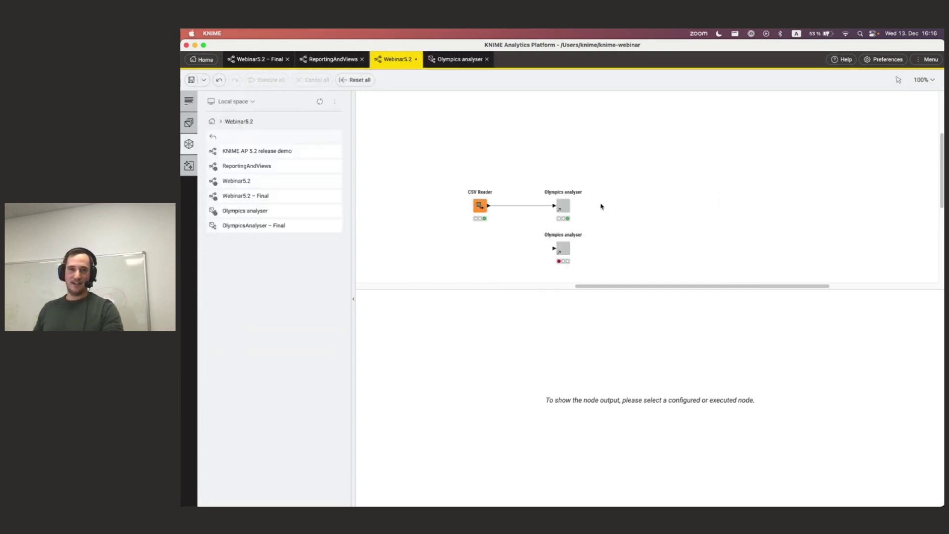
{"action": "left_click", "coordinate": [563, 206]}
{"action": "right_click", "coordinate": [564, 207]}
{"action": "mouse_move", "coordinate": [608, 357]}
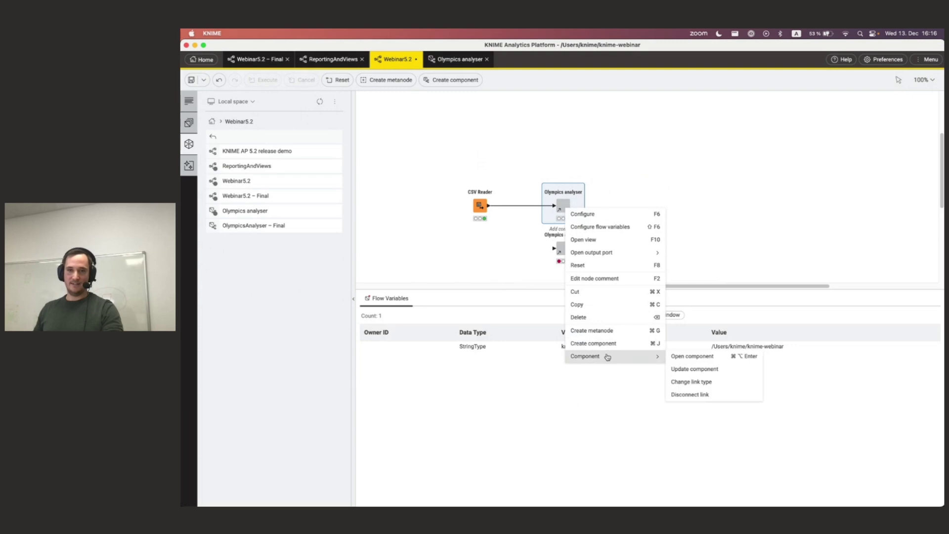
{"action": "left_click", "coordinate": [693, 369]}
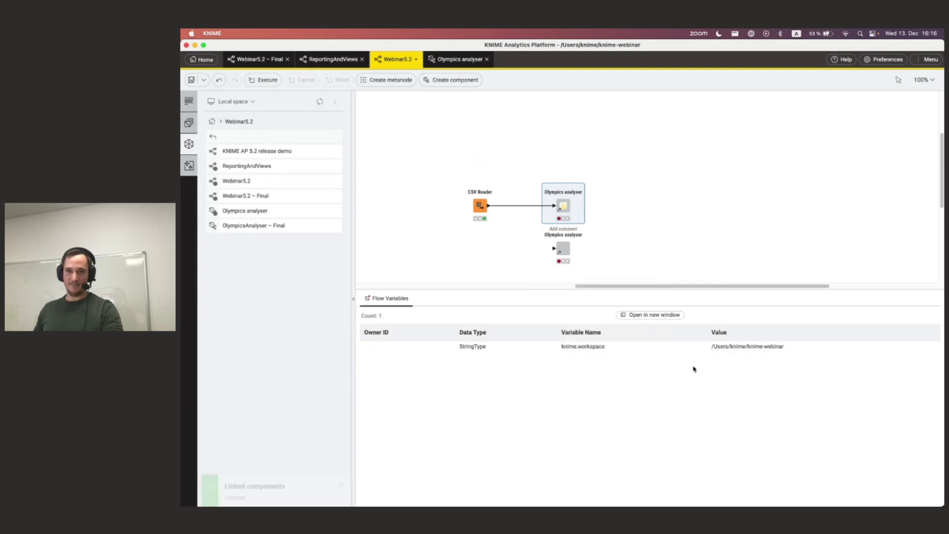
{"action": "left_click", "coordinate": [633, 240]}
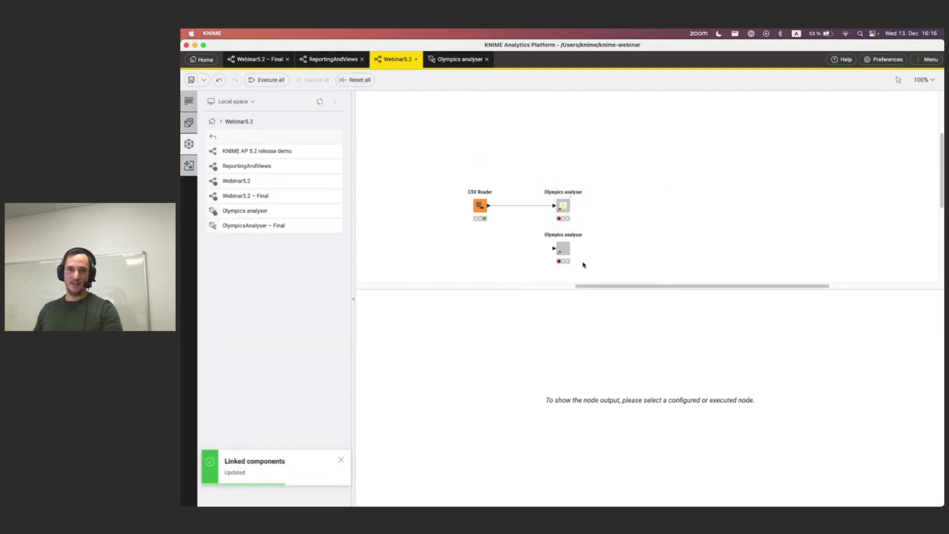
{"action": "left_click_drag", "start_coordinate": [421, 135], "coordinate": [617, 276]}
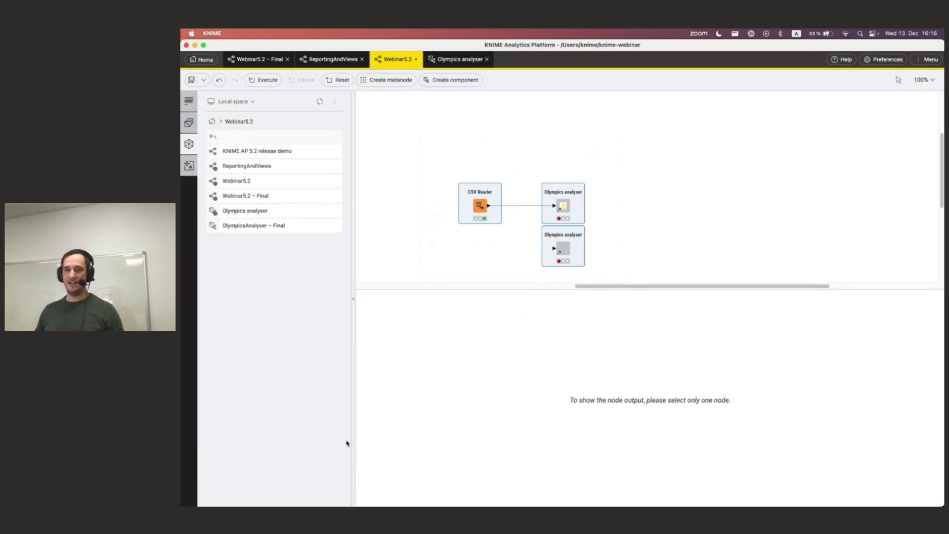
{"action": "left_click", "coordinate": [484, 241]}
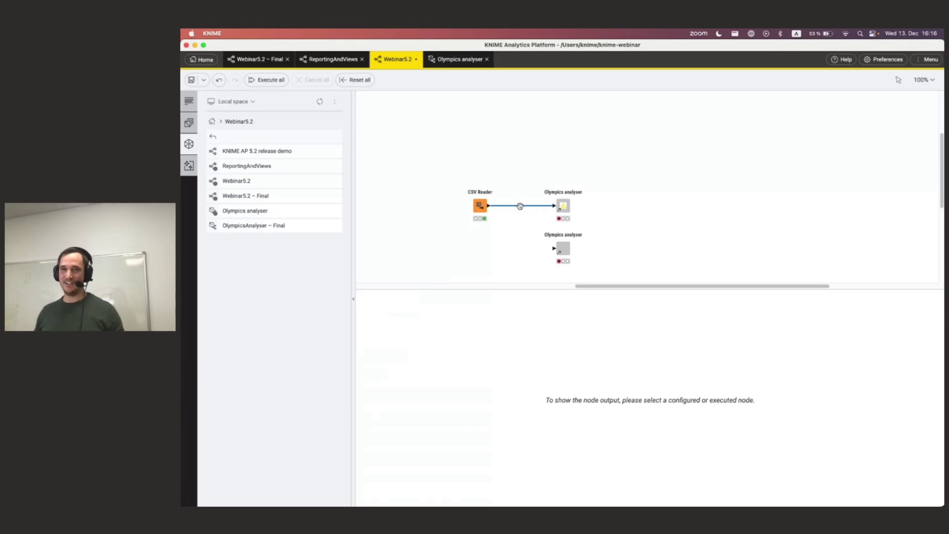
Connect the CSV Reader also to the second Olympics analyser component and route the two connections with bend points
{"action": "left_click_drag", "start_coordinate": [563, 206], "coordinate": [606, 197]}
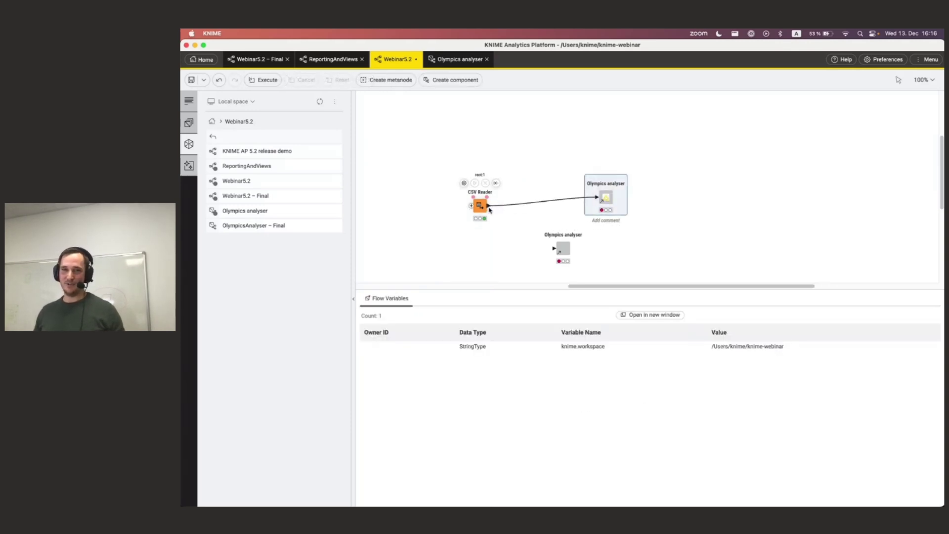
{"action": "left_click_drag", "start_coordinate": [488, 206], "coordinate": [543, 210]}
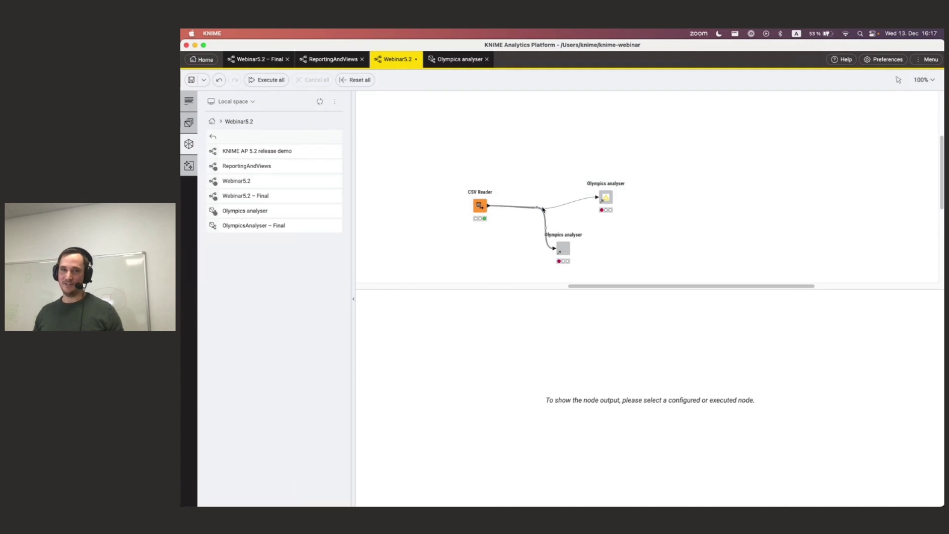
{"action": "left_click", "coordinate": [543, 207]}
{"action": "left_click_drag", "start_coordinate": [543, 207], "coordinate": [544, 209]}
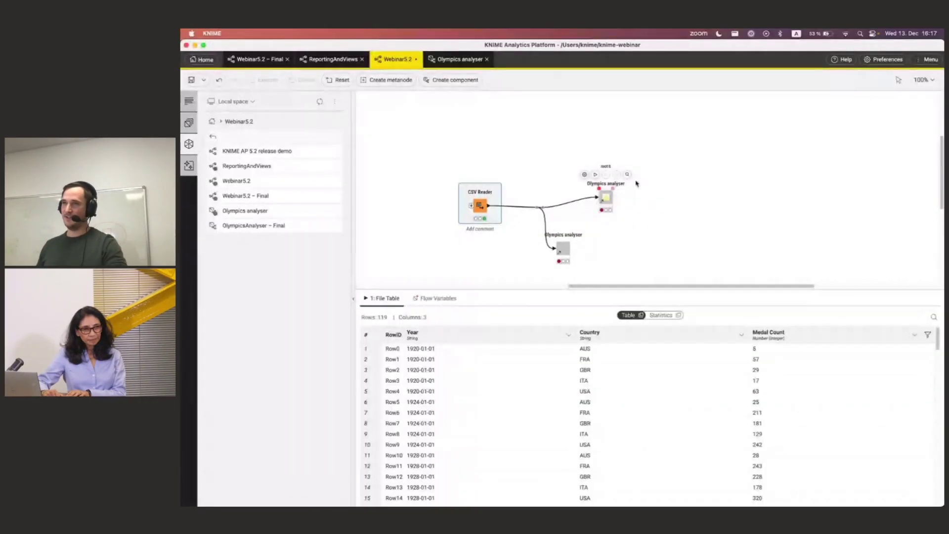
Copy the Year and Country cells of rows 3 to 9 from the CSV Reader's output table
{"action": "left_click_drag", "start_coordinate": [432, 371], "coordinate": [666, 439]}
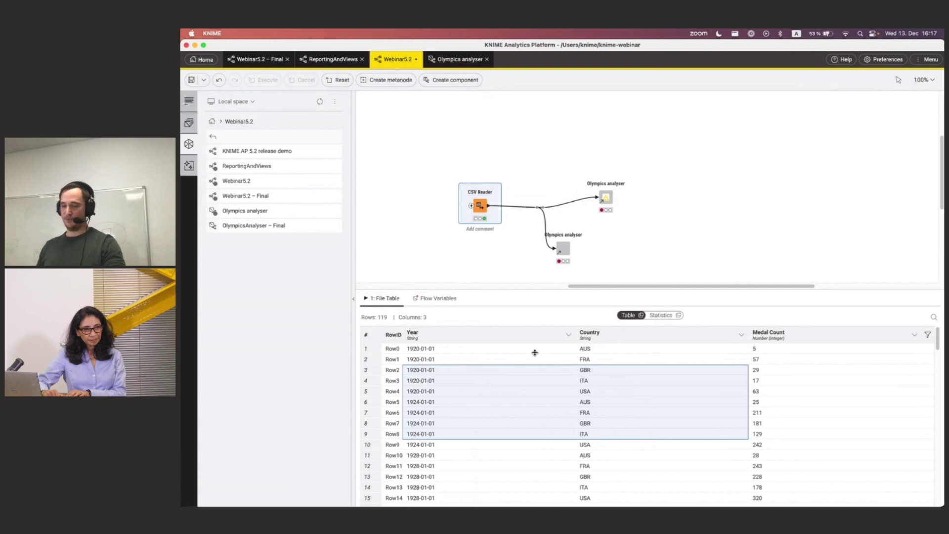
{"action": "key", "text": "super+c"}
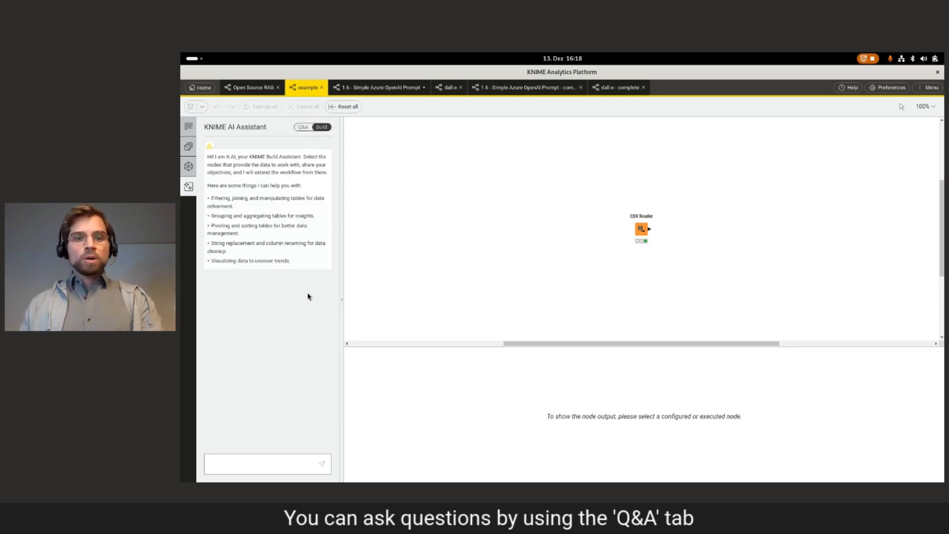
Switch to the window with the empty KNIME_project workflow and inspect the KNIME AI Assistant (Labs) installation without installing it
{"action": "key", "text": "alt+Tab"}
{"action": "key", "text": "alt+Tab"}
{"action": "key", "text": "alt+Tab"}
{"action": "key", "text": "alt+Tab"}
{"action": "key", "text": "alt+Tab"}
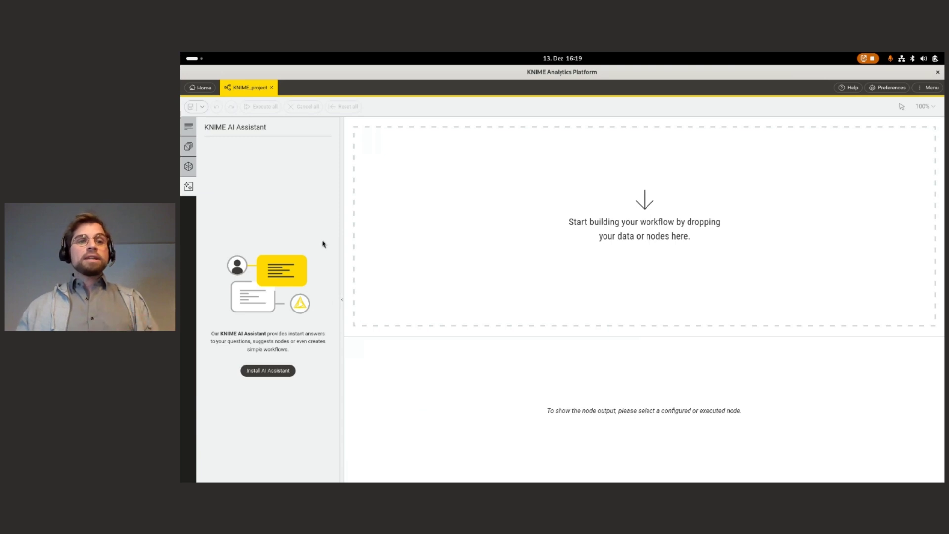
{"action": "left_click", "coordinate": [189, 166]}
{"action": "left_click", "coordinate": [189, 187]}
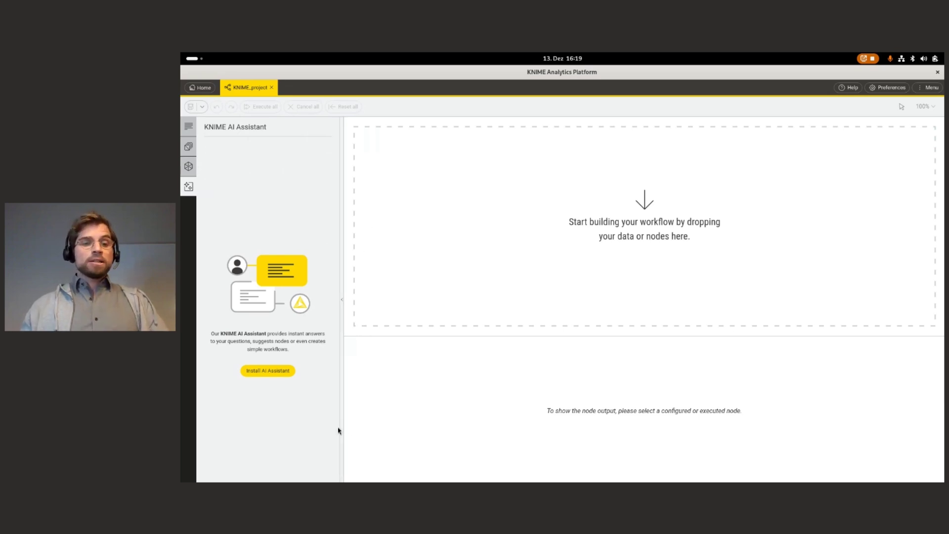
{"action": "left_click", "coordinate": [284, 376]}
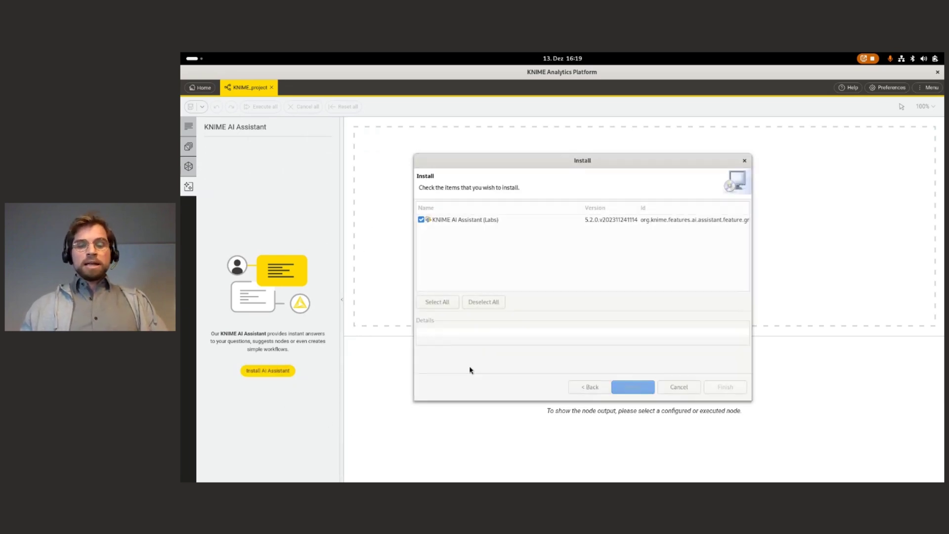
{"action": "left_click", "coordinate": [670, 391]}
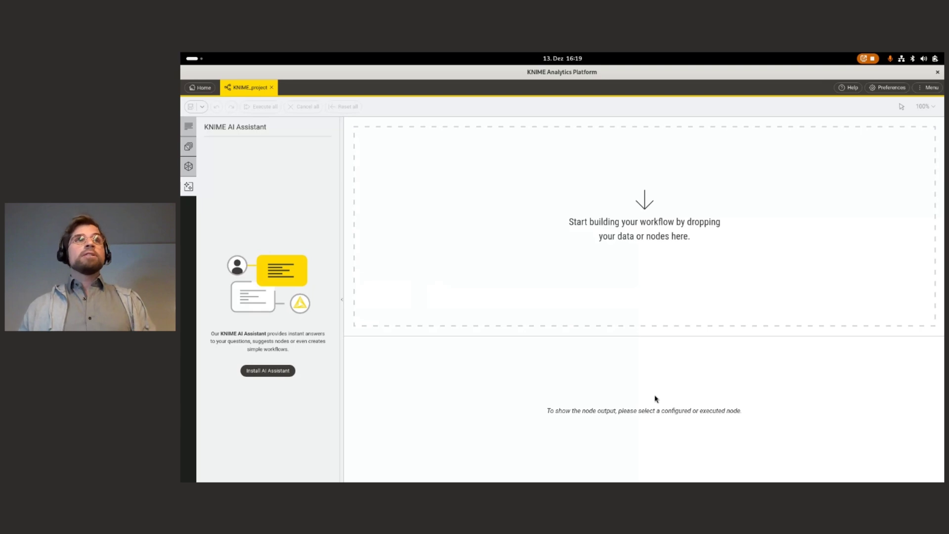
Return to the example workflow window and ask the AI Assistant in Q&A mode "How can I do random forest prediction?"
{"action": "key", "text": "alt+Tab"}
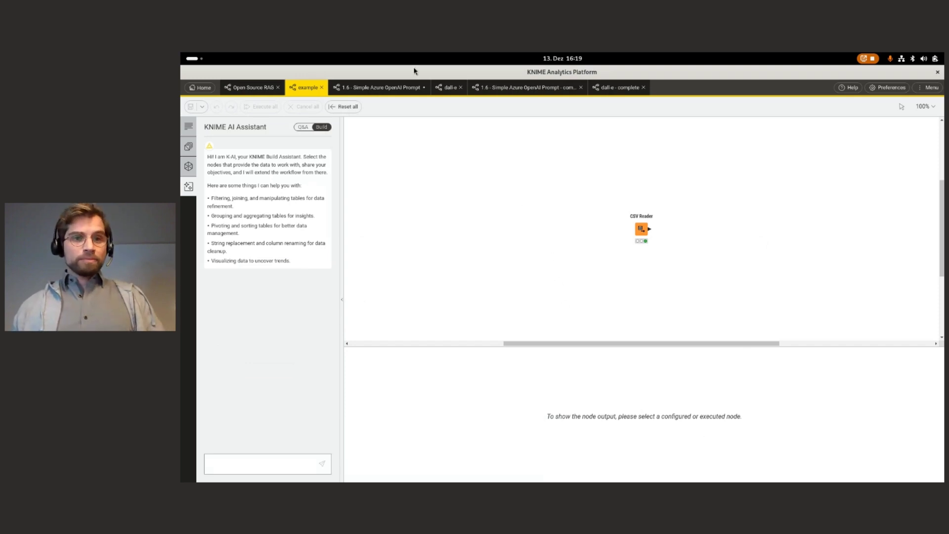
{"action": "left_click", "coordinate": [304, 128]}
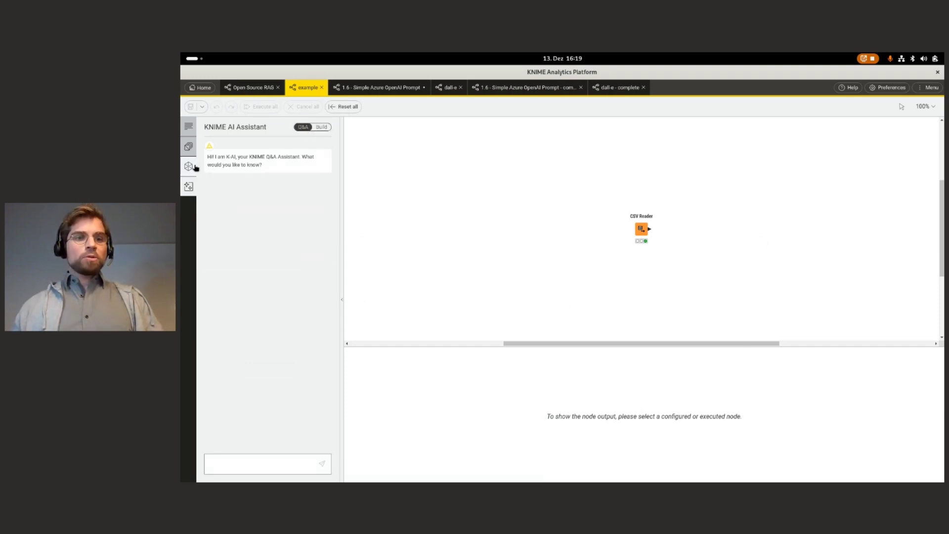
{"action": "left_click", "coordinate": [189, 166]}
{"action": "left_click", "coordinate": [190, 187]}
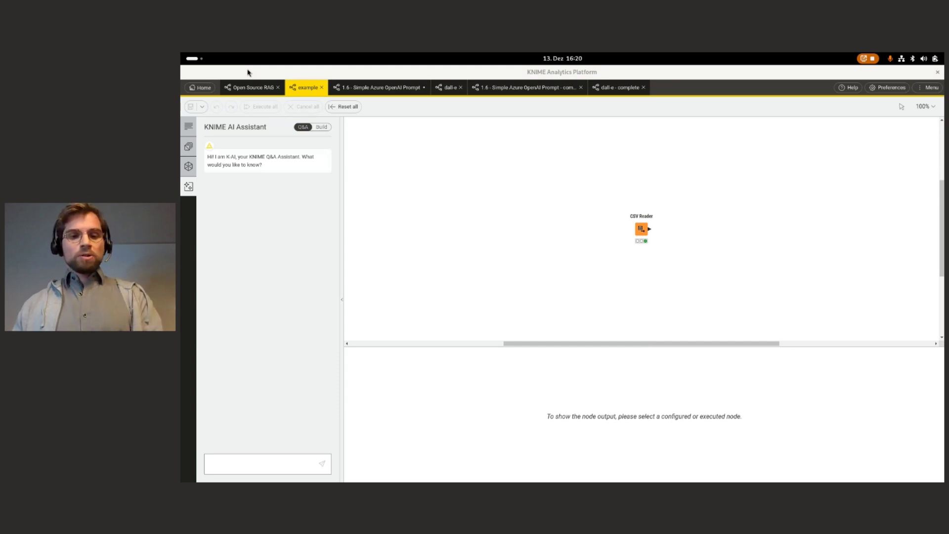
{"action": "left_click", "coordinate": [284, 462]}
{"action": "key", "text": "ctrl+v"}
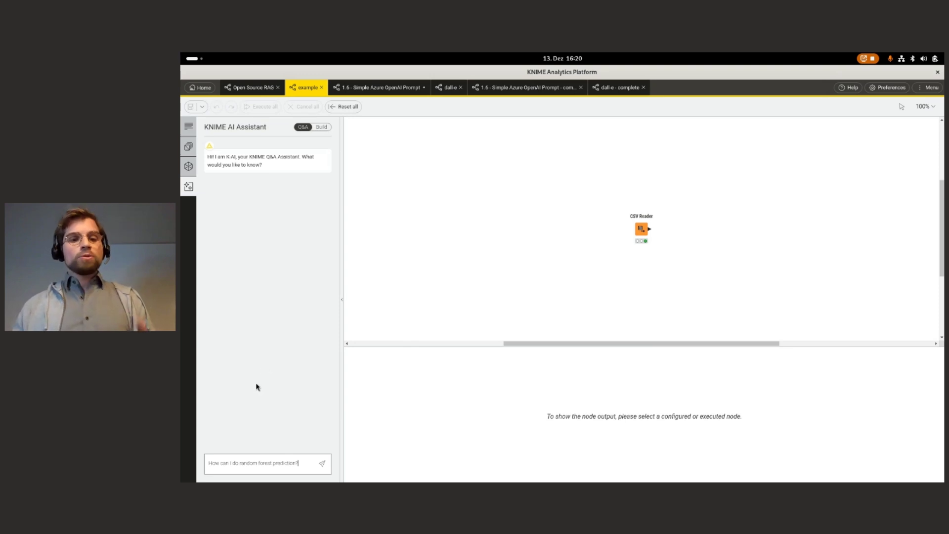
{"action": "left_click", "coordinate": [322, 465]}
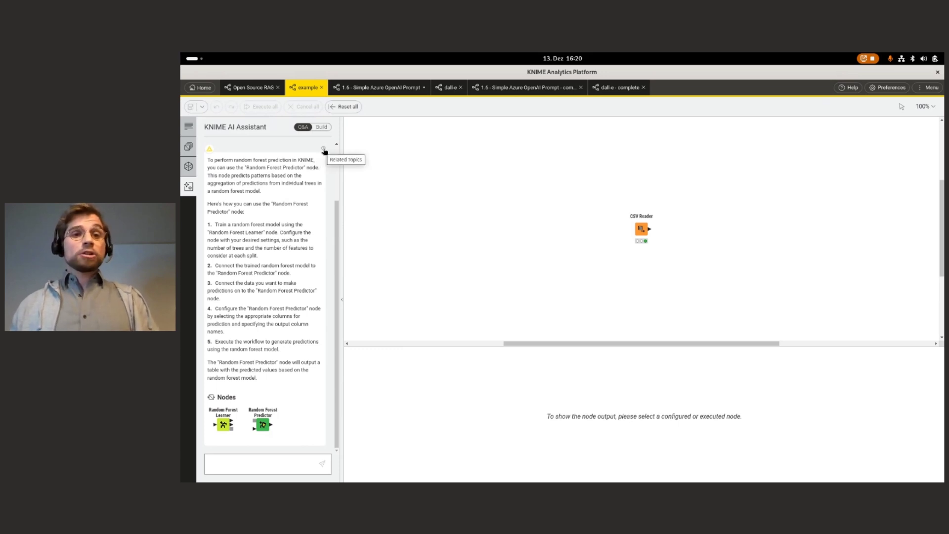
Examine the random forest answer's source links and its suggested nodes
{"action": "scroll", "coordinate": [317, 169], "scroll_direction": "up", "scroll_amount": 3}
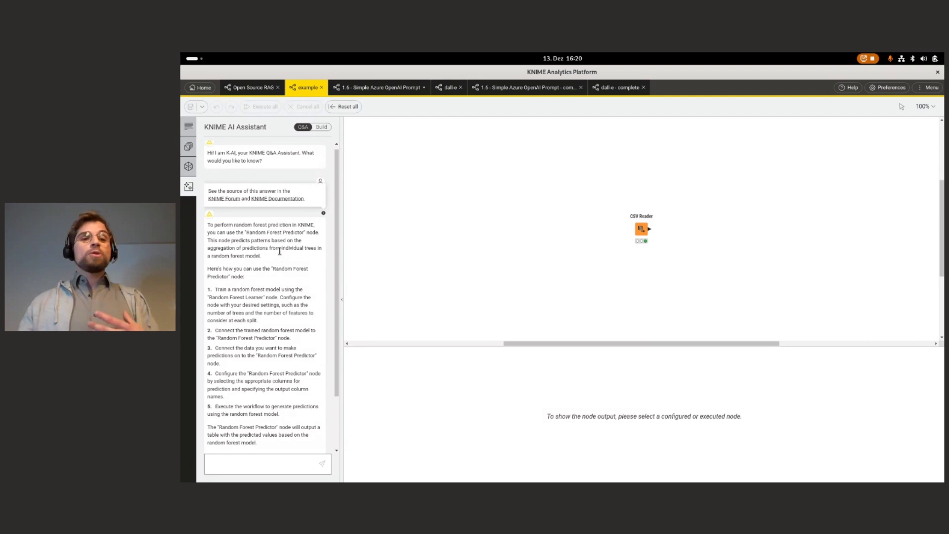
{"action": "left_click", "coordinate": [295, 203]}
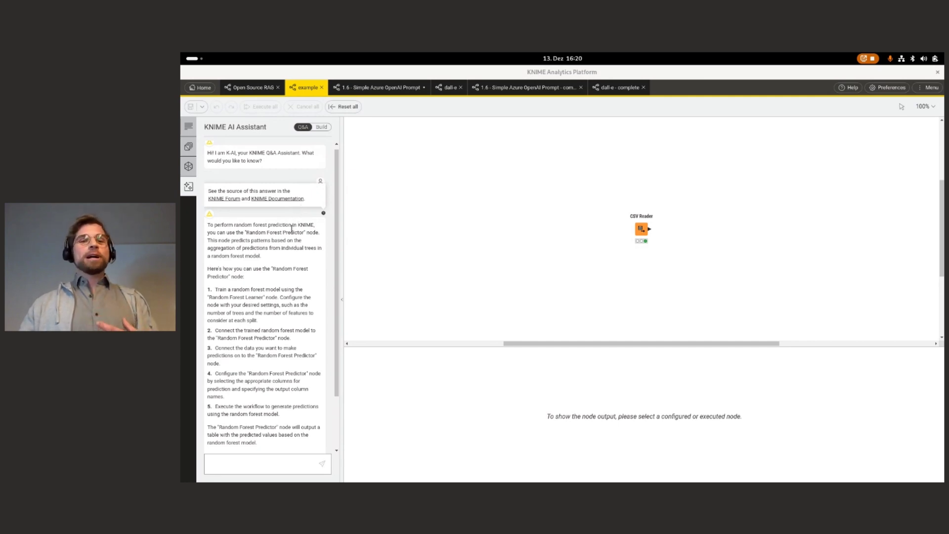
{"action": "scroll", "coordinate": [285, 244], "scroll_direction": "down", "scroll_amount": 2}
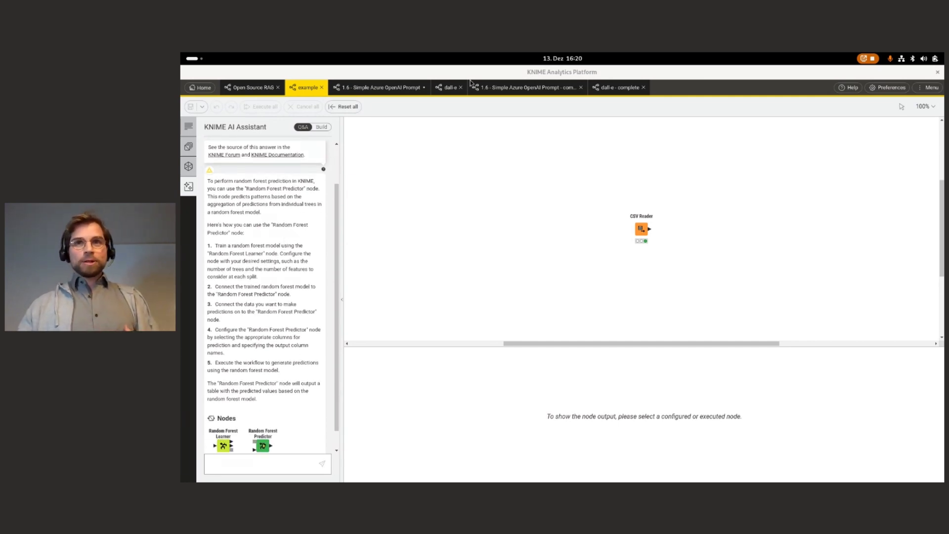
{"action": "scroll", "coordinate": [232, 304], "scroll_direction": "down", "scroll_amount": 1}
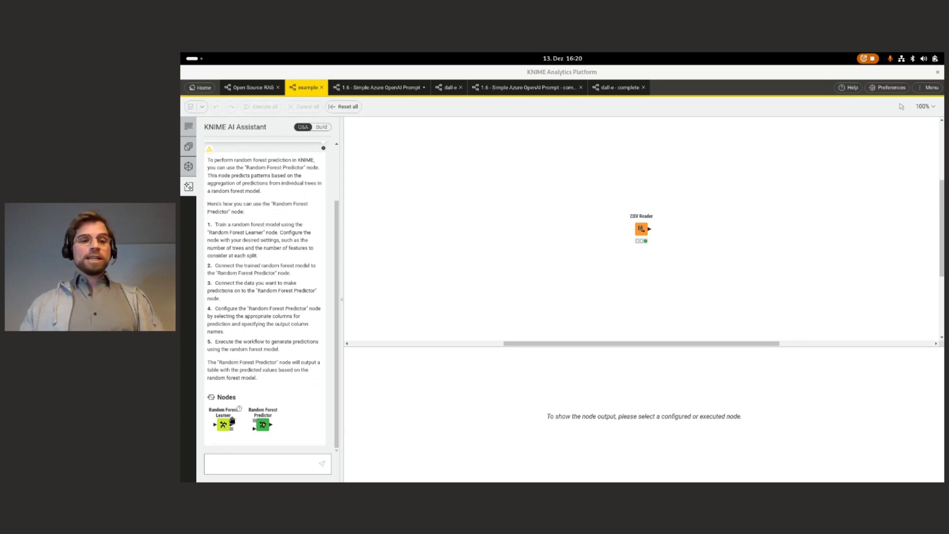
Add the suggested Random Forest Learner node from the answer to the example workflow and delete it again
{"action": "left_click_drag", "start_coordinate": [224, 430], "coordinate": [496, 210]}
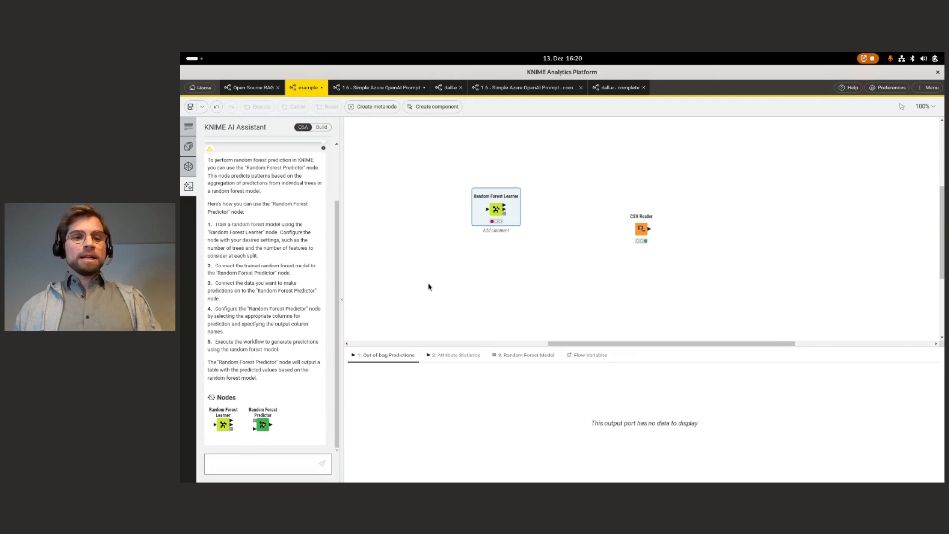
{"action": "left_click_drag", "start_coordinate": [410, 275], "coordinate": [549, 185]}
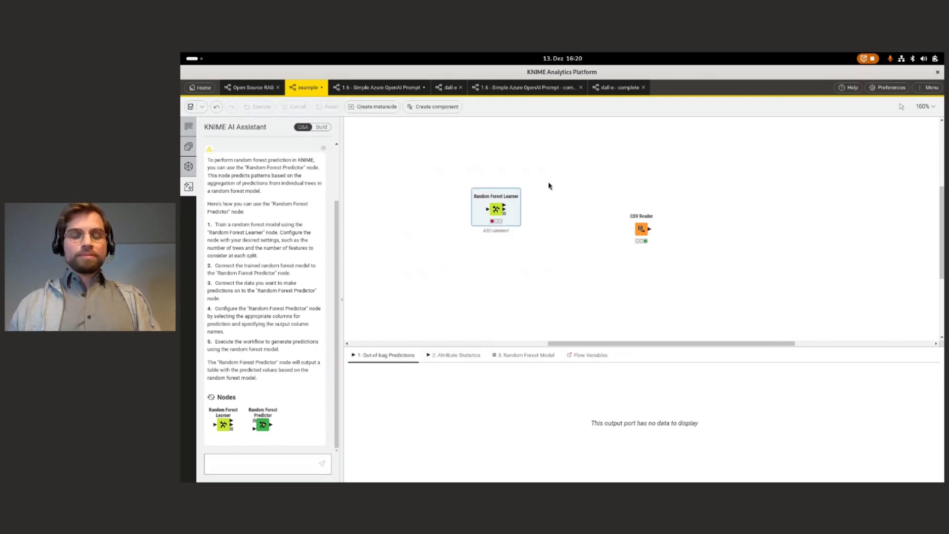
{"action": "right_click", "coordinate": [495, 211]}
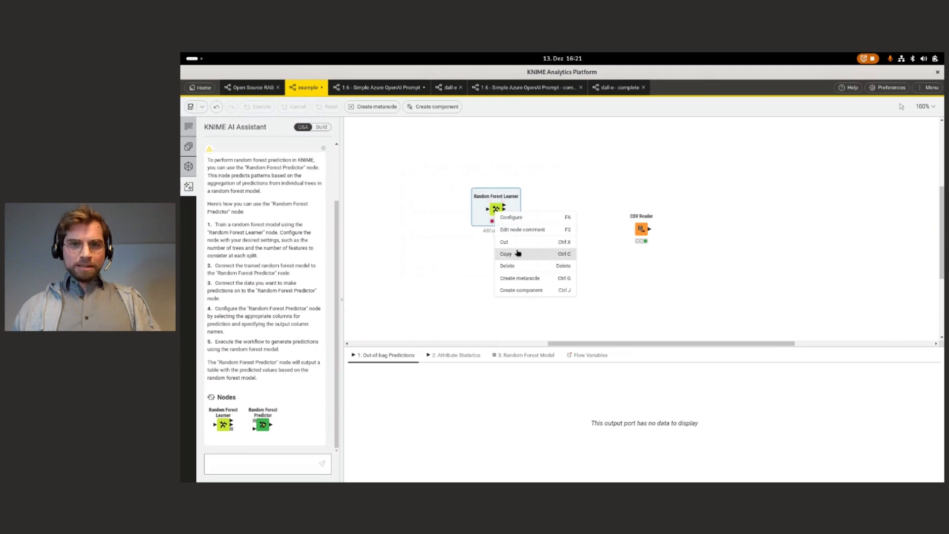
{"action": "left_click", "coordinate": [517, 266]}
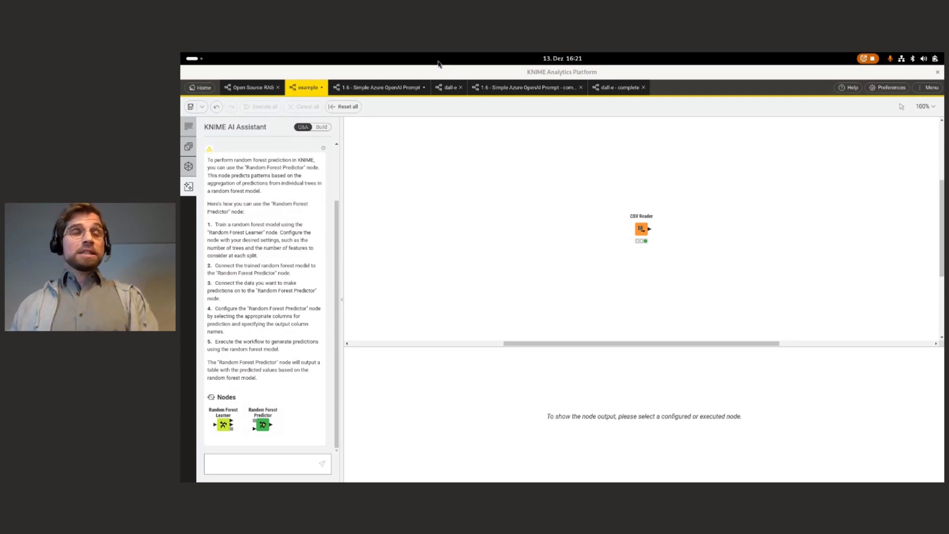
Ask the assistant "Can I do it with Spark?" and expand the suggested KNIME Extension for Apache Spark
{"action": "left_click", "coordinate": [276, 470]}
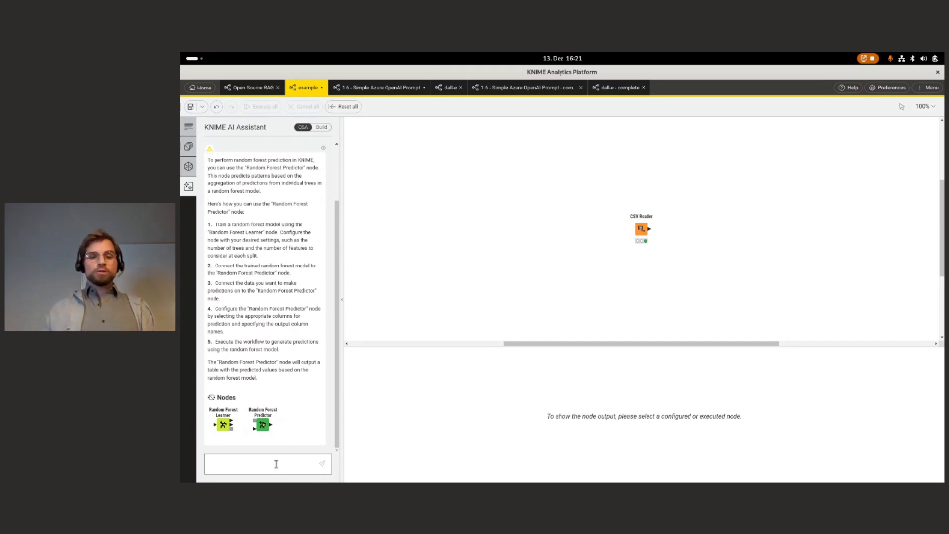
{"action": "type", "text": "Can I do it with Spark?"}
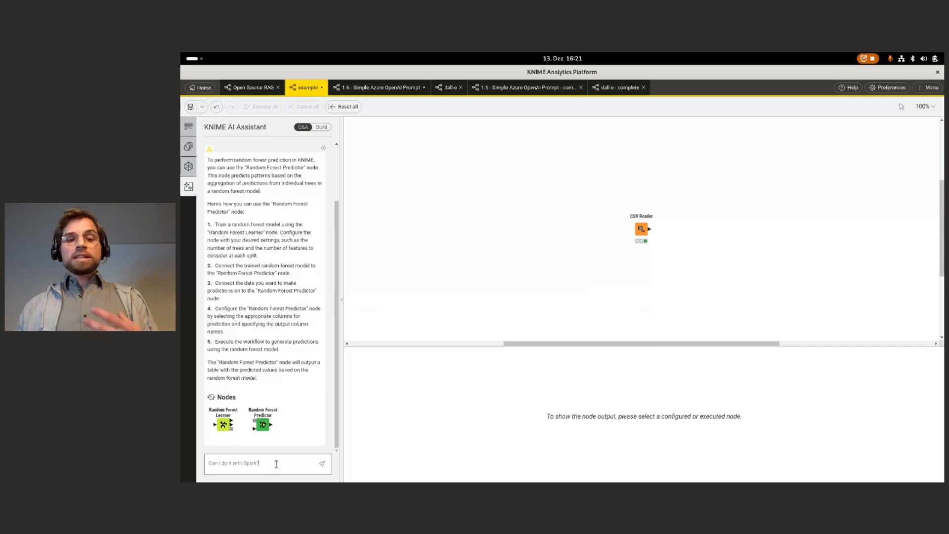
{"action": "key", "text": "Return"}
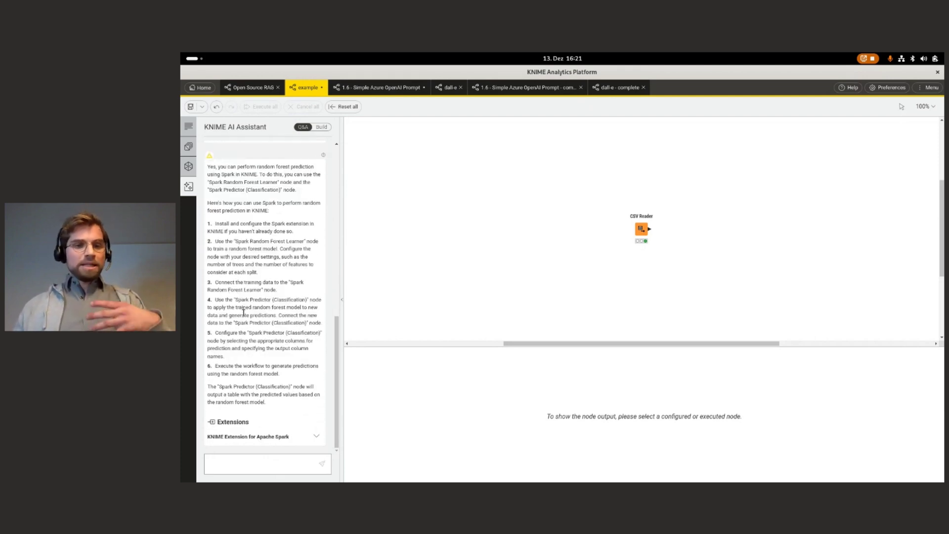
{"action": "left_click", "coordinate": [284, 438]}
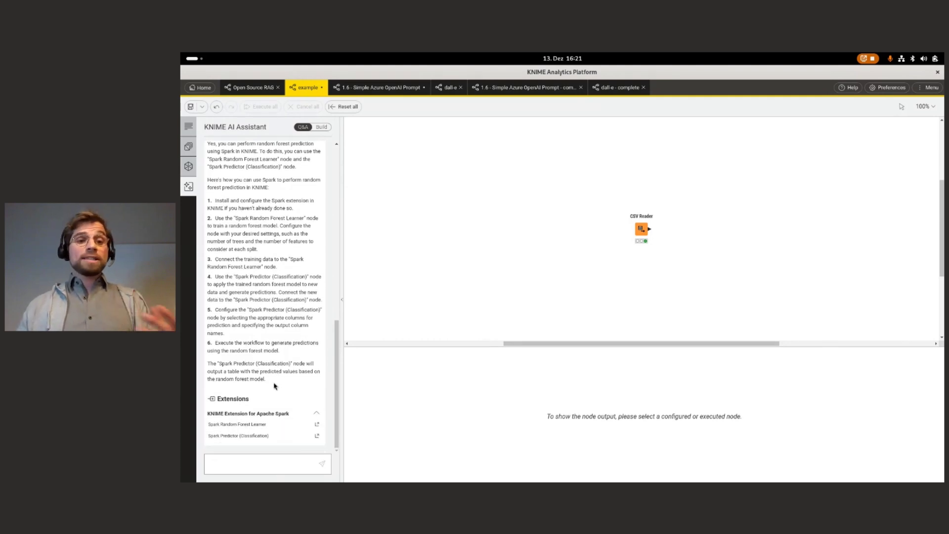
{"action": "left_click", "coordinate": [263, 430]}
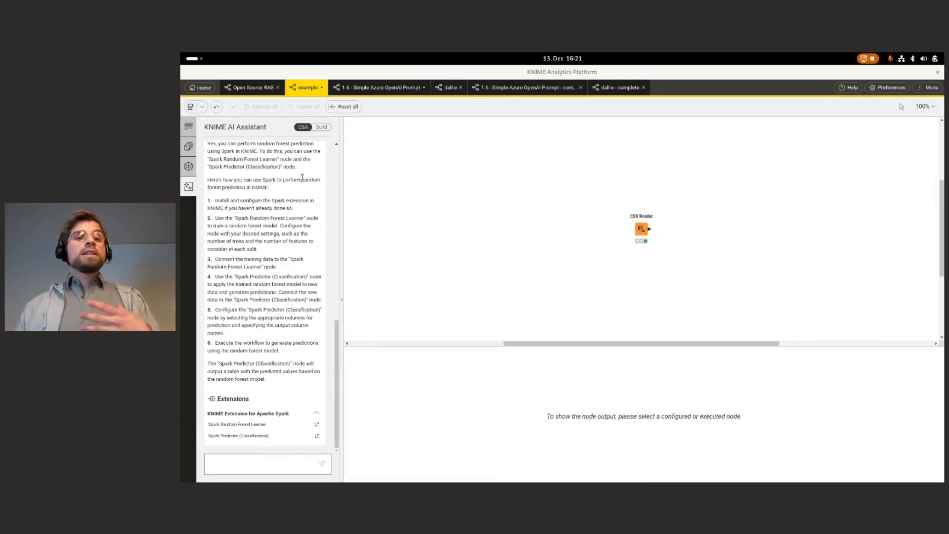
Have the assistant in Build mode extend the CSV Reader with "Give me the average years of education for all different education forms."
{"action": "left_click", "coordinate": [322, 128]}
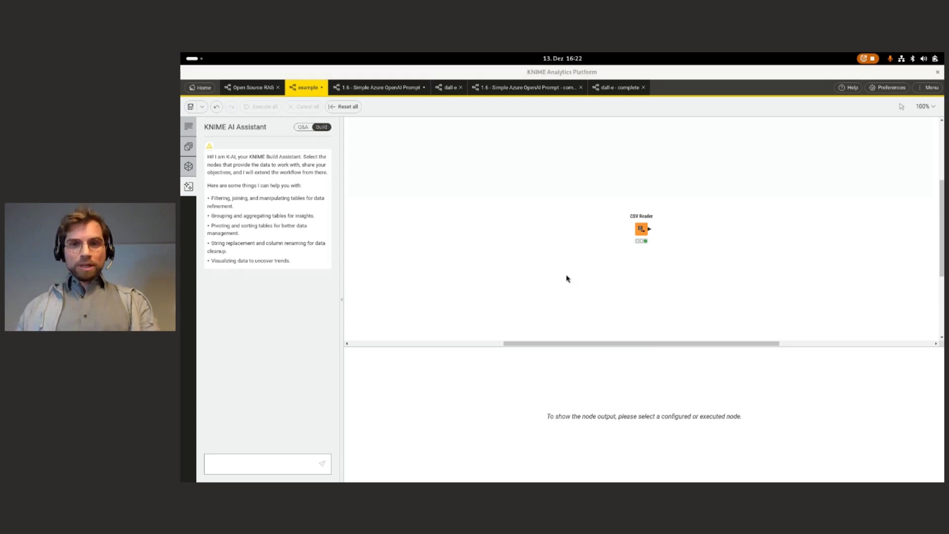
{"action": "left_click", "coordinate": [641, 236]}
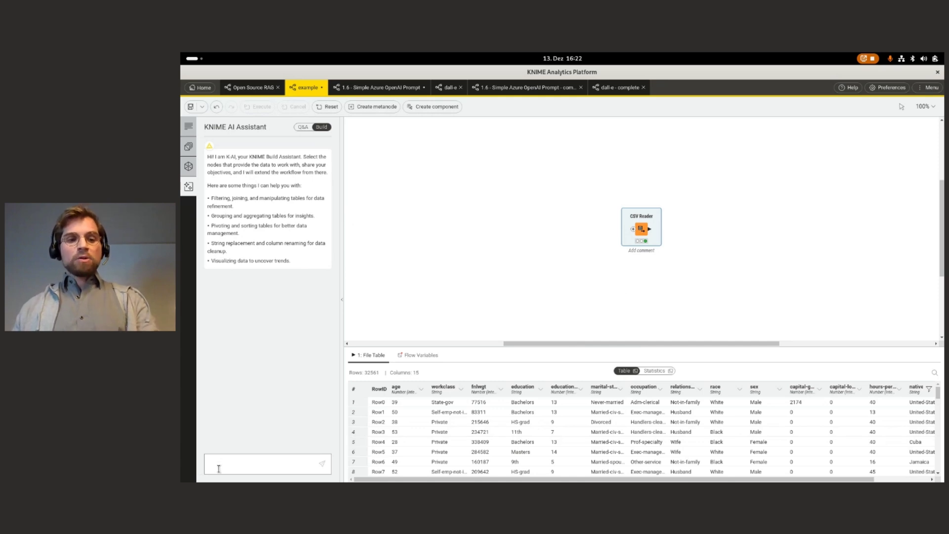
{"action": "type", "text": "Give me the average years of education for all different education forms."}
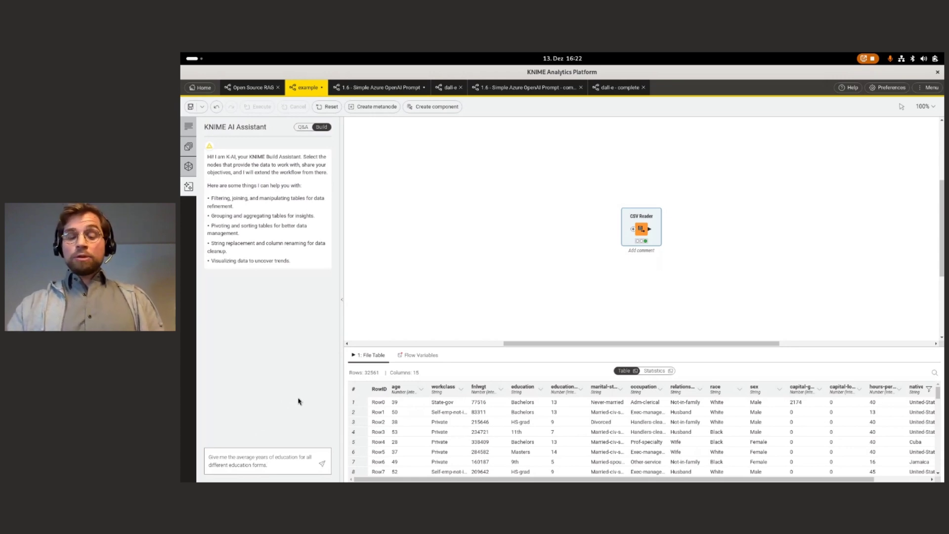
{"action": "key", "text": "Return"}
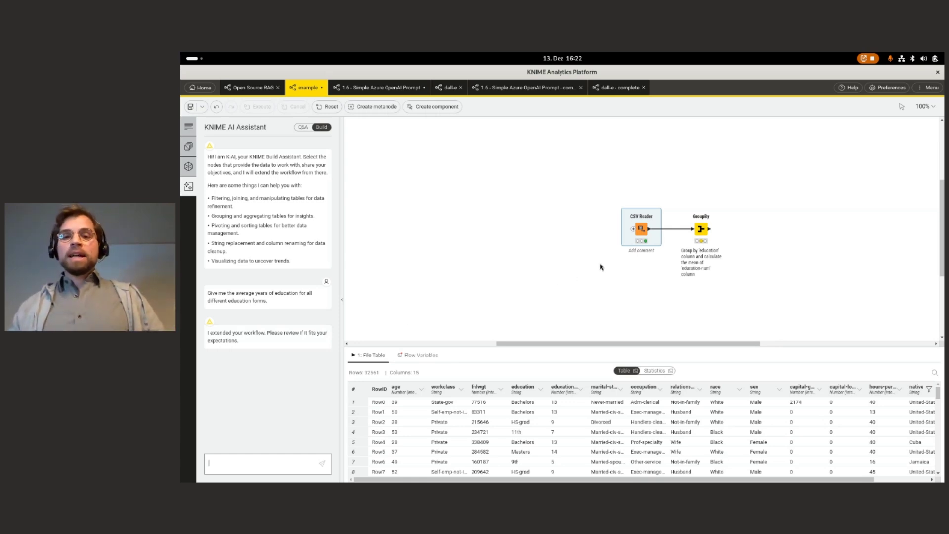
Execute the GroupBy node and review the mean education-num per education form in its output table
{"action": "left_click", "coordinate": [698, 232]}
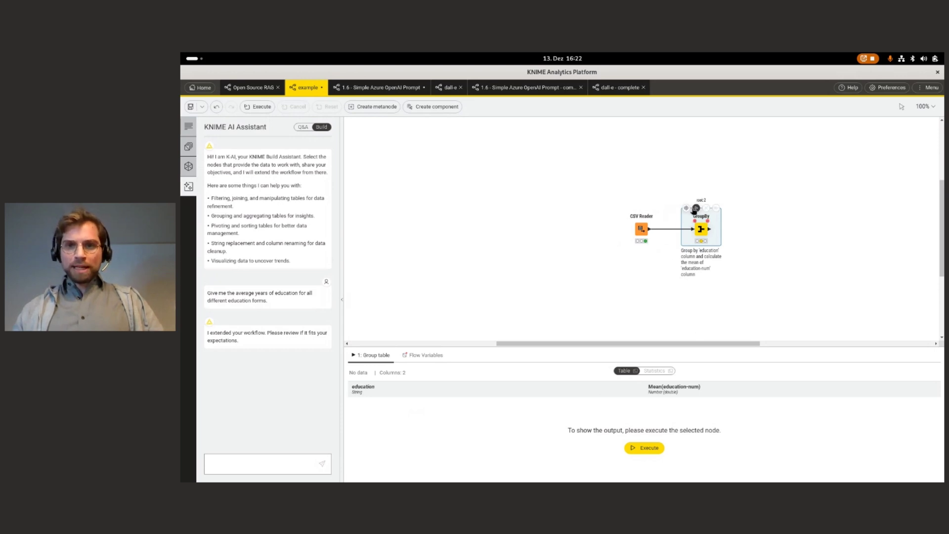
{"action": "left_click", "coordinate": [695, 208]}
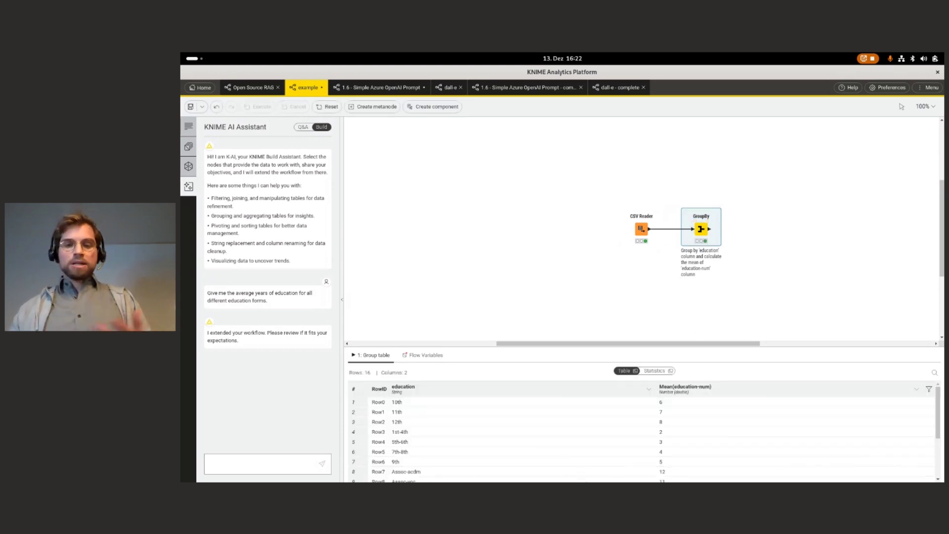
{"action": "scroll", "coordinate": [671, 455], "scroll_direction": "down", "scroll_amount": 2}
{"action": "scroll", "coordinate": [670, 457], "scroll_direction": "down", "scroll_amount": 2}
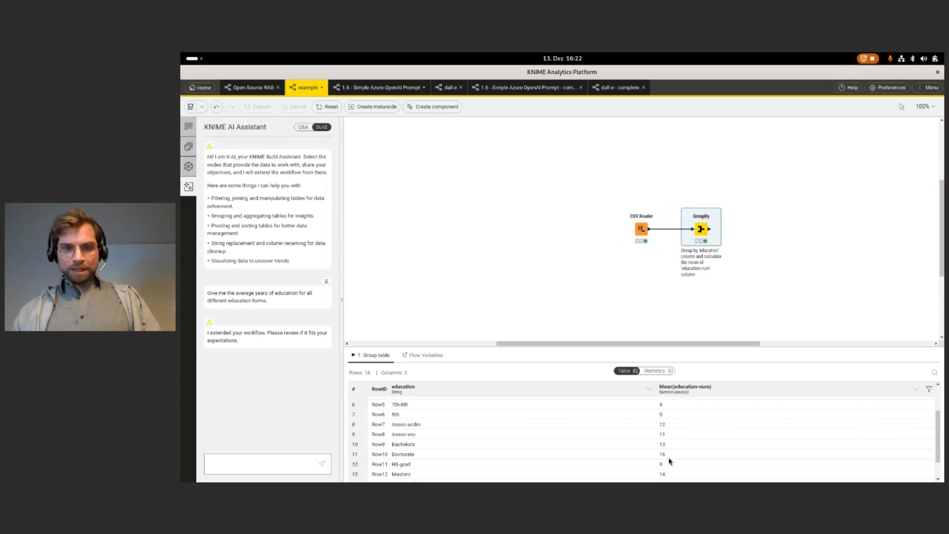
Remove GroupBy and have the assistant extend CSV Reader with "Please create a scatter plot age vs hours worked per week. Do this only for people older 40."
{"action": "right_click", "coordinate": [706, 221]}
{"action": "left_click", "coordinate": [738, 308]}
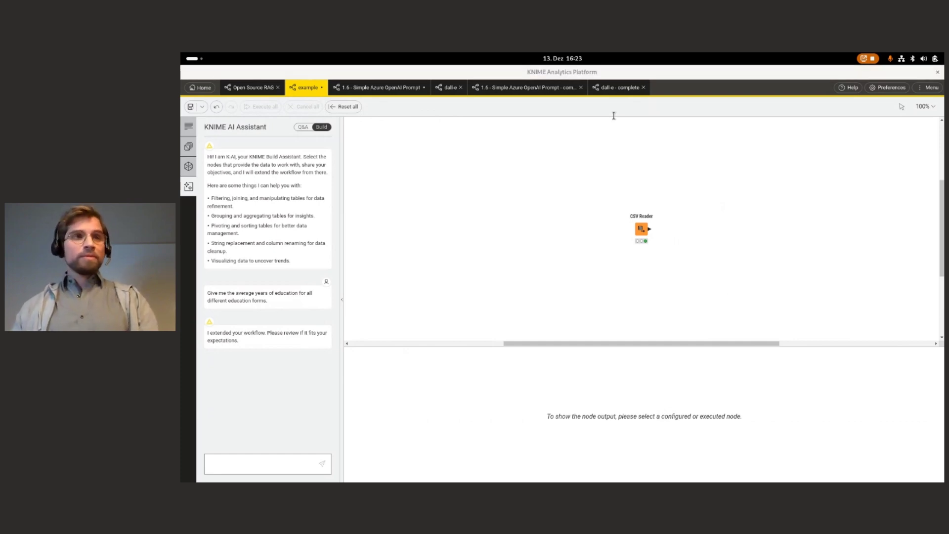
{"action": "left_click", "coordinate": [272, 466]}
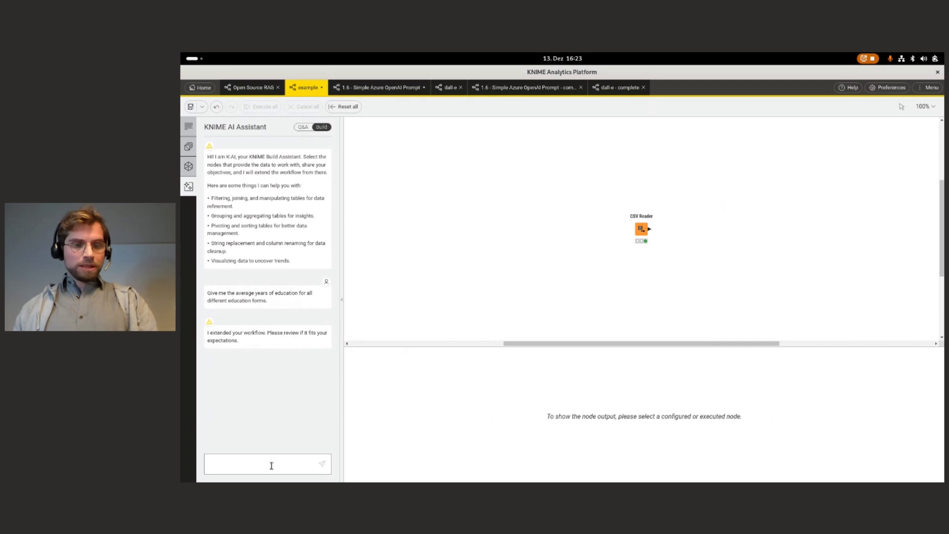
{"action": "type", "text": "Please create a scatter plot age vs hours worked per week. Do this only for people older 40"}
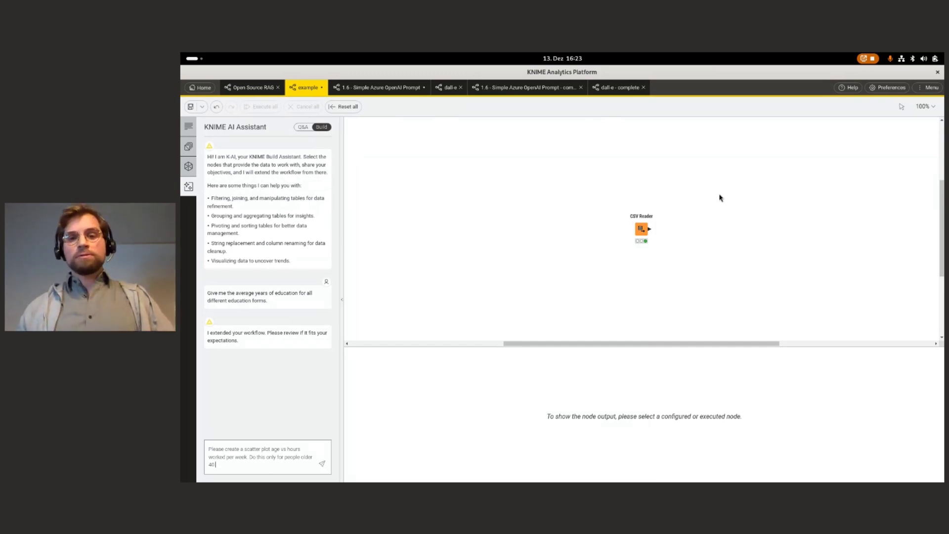
{"action": "left_click", "coordinate": [644, 242]}
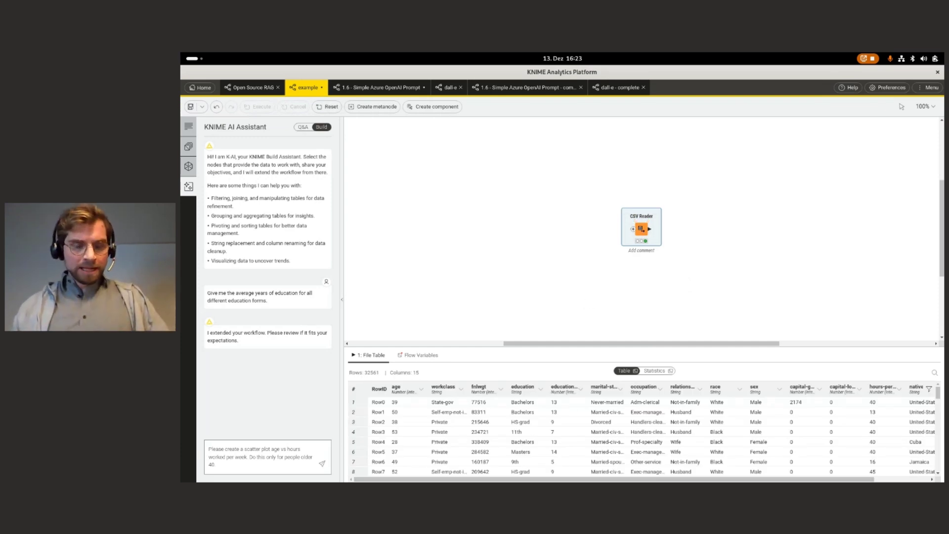
{"action": "left_click", "coordinate": [323, 465]}
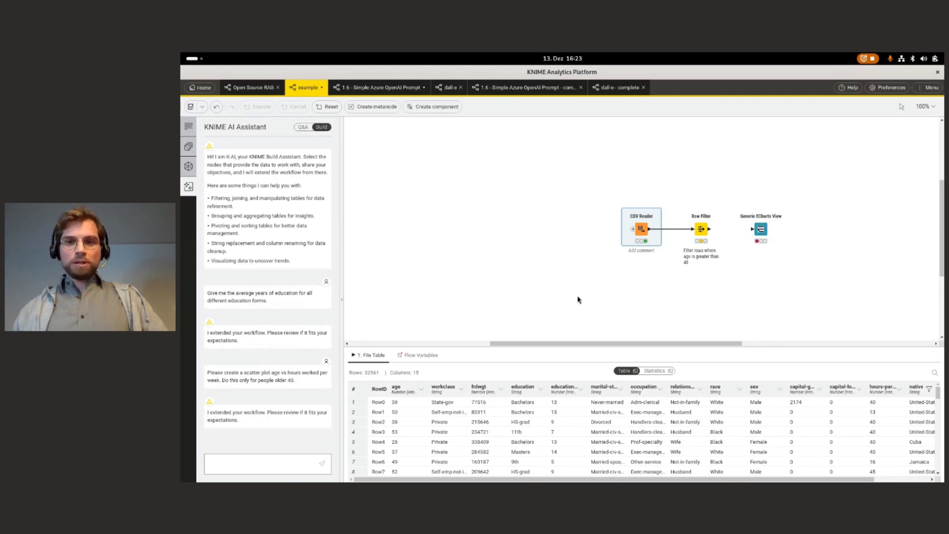
{"action": "mouse_move", "coordinate": [762, 236]}
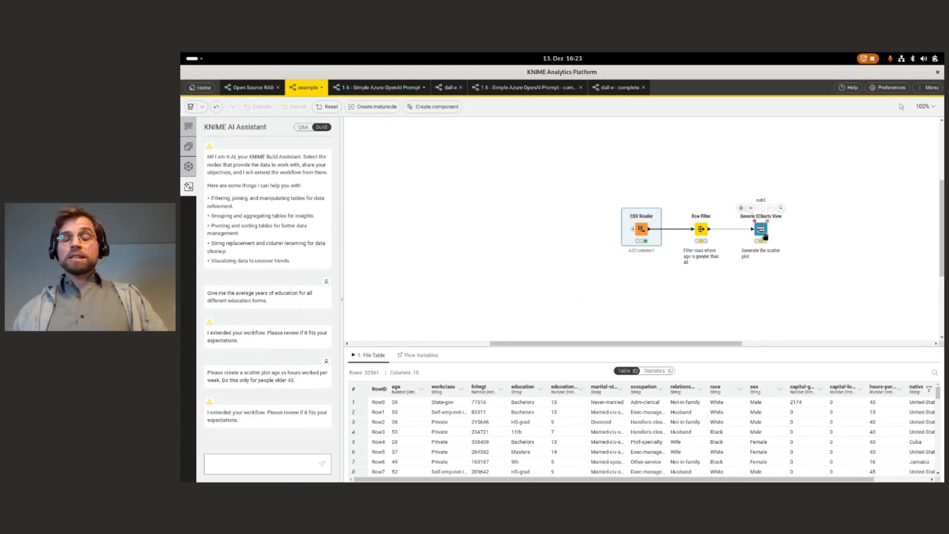
{"action": "left_click", "coordinate": [762, 232]}
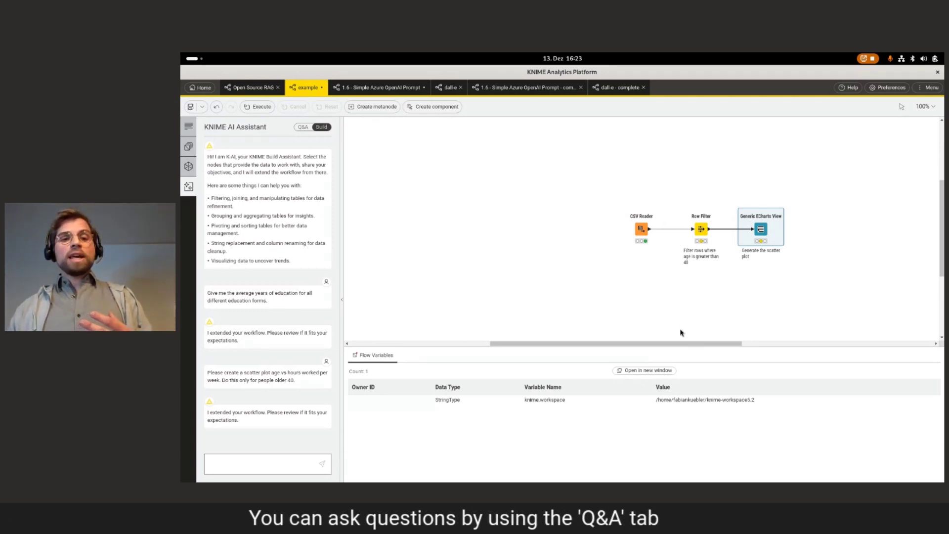
Switch to Google Chrome and examine the description and included nodes of the KNIME AI Extension (Labs) page
{"action": "key", "text": "alt+Tab"}
{"action": "key", "text": "alt+Tab"}
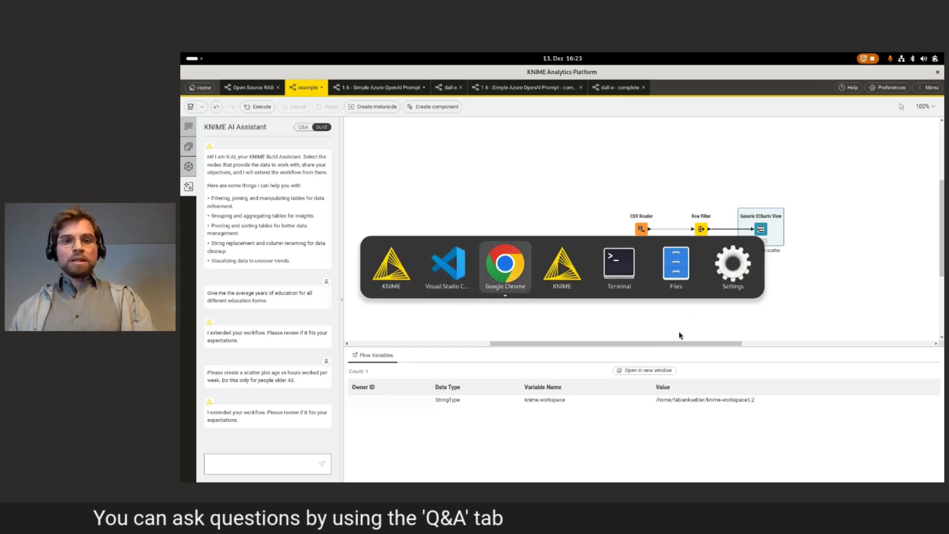
{"action": "scroll", "coordinate": [547, 239], "scroll_direction": "up", "scroll_amount": 8}
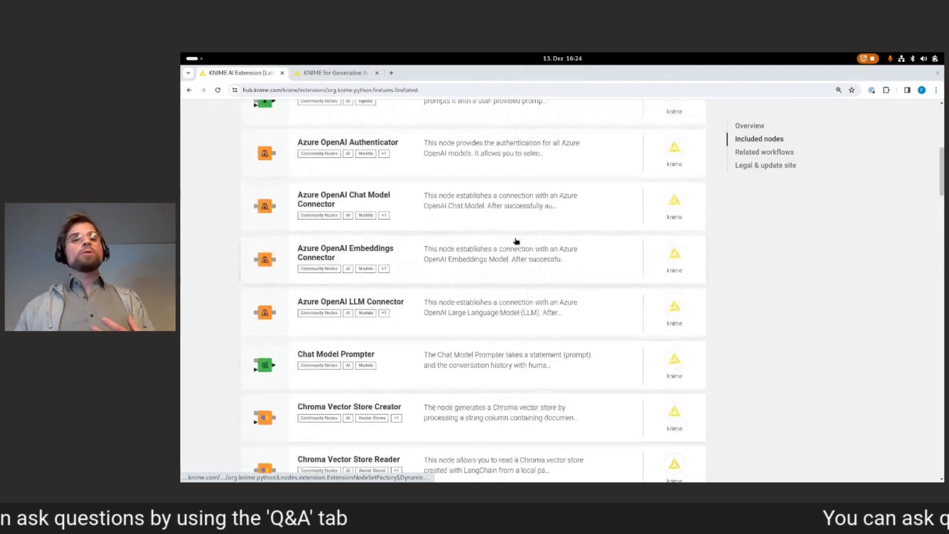
{"action": "scroll", "coordinate": [516, 240], "scroll_direction": "up", "scroll_amount": 6}
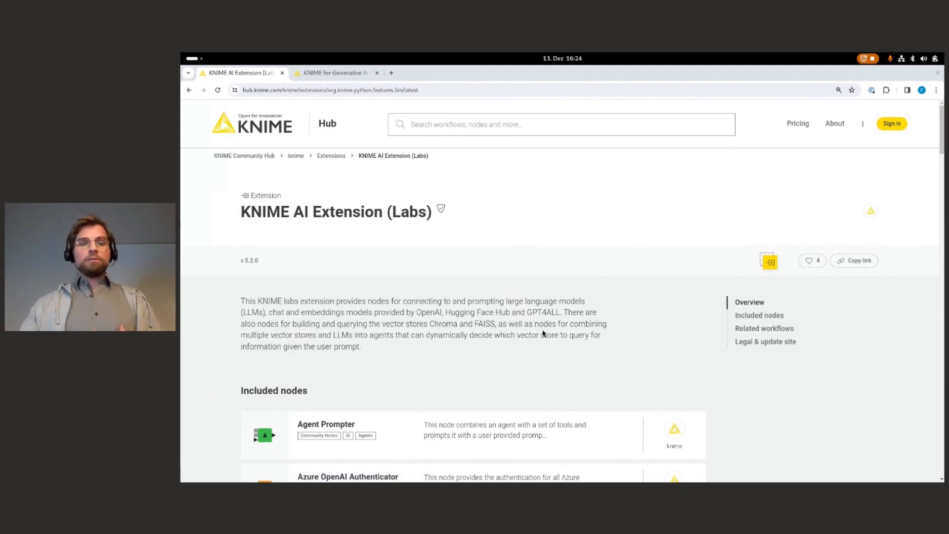
{"action": "scroll", "coordinate": [543, 334], "scroll_direction": "down", "scroll_amount": 2}
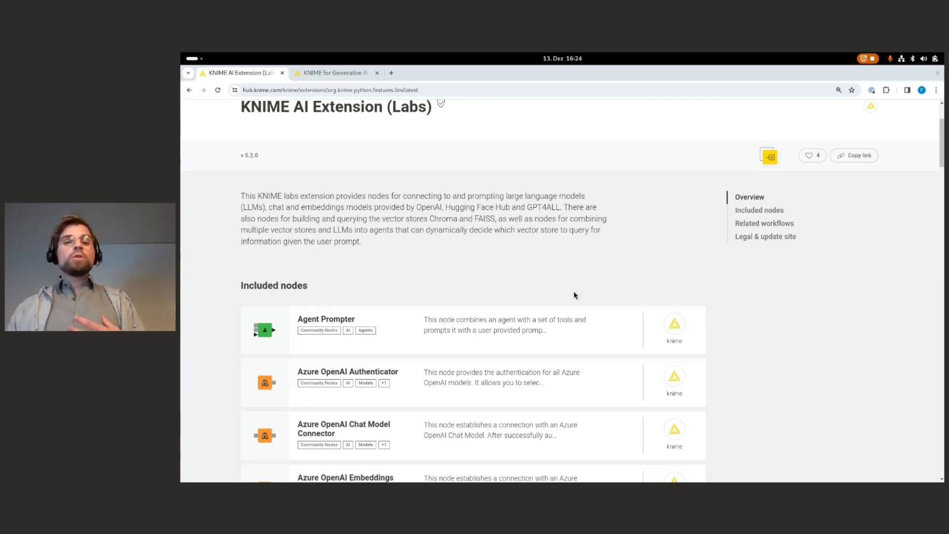
{"action": "scroll", "coordinate": [574, 296], "scroll_direction": "down", "scroll_amount": 1}
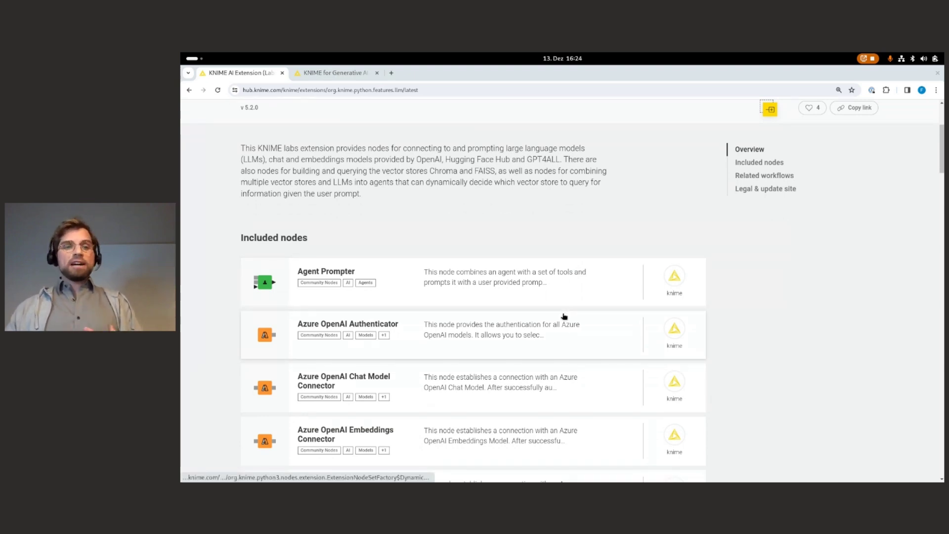
{"action": "scroll", "coordinate": [562, 319], "scroll_direction": "down", "scroll_amount": 2}
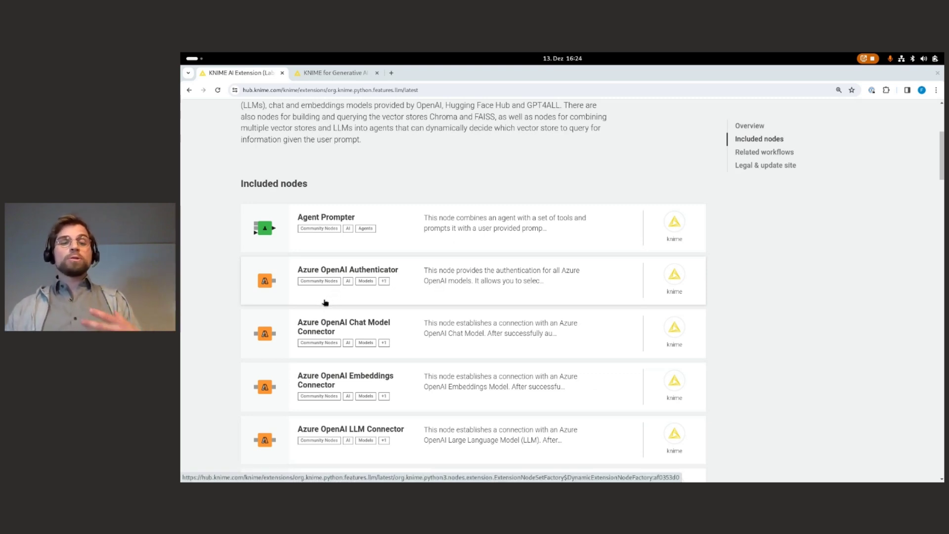
{"action": "scroll", "coordinate": [329, 296], "scroll_direction": "down", "scroll_amount": 3}
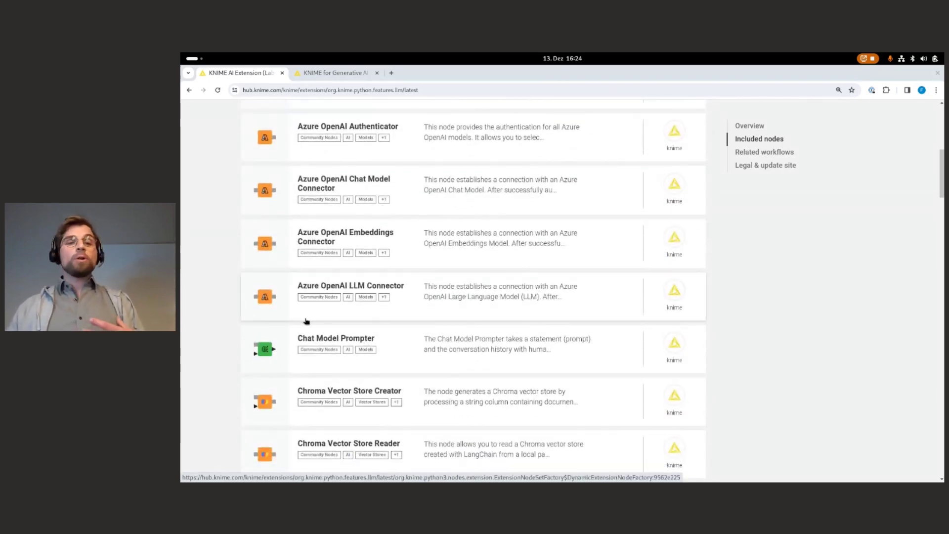
{"action": "scroll", "coordinate": [306, 322], "scroll_direction": "down", "scroll_amount": 3}
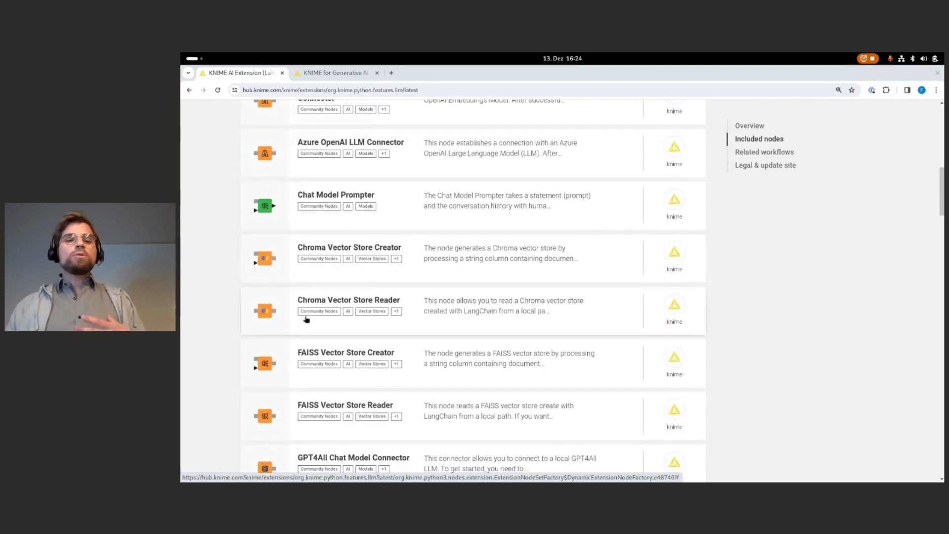
{"action": "scroll", "coordinate": [306, 320], "scroll_direction": "down", "scroll_amount": 2}
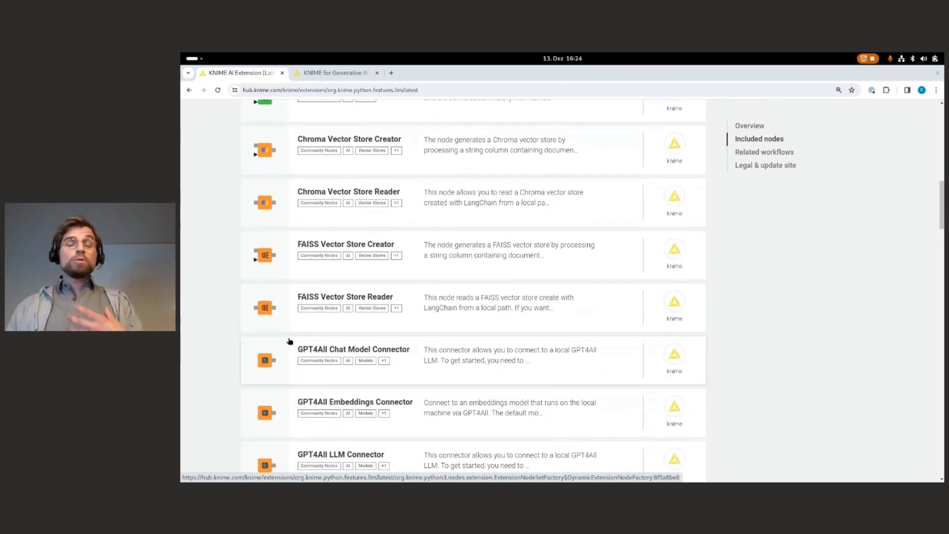
{"action": "scroll", "coordinate": [289, 341], "scroll_direction": "down", "scroll_amount": 1}
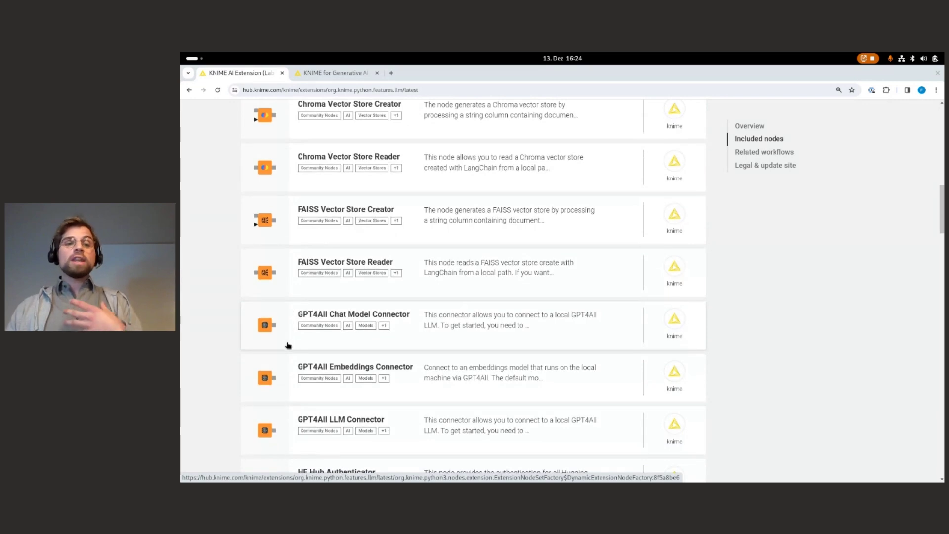
{"action": "scroll", "coordinate": [286, 349], "scroll_direction": "down", "scroll_amount": 1}
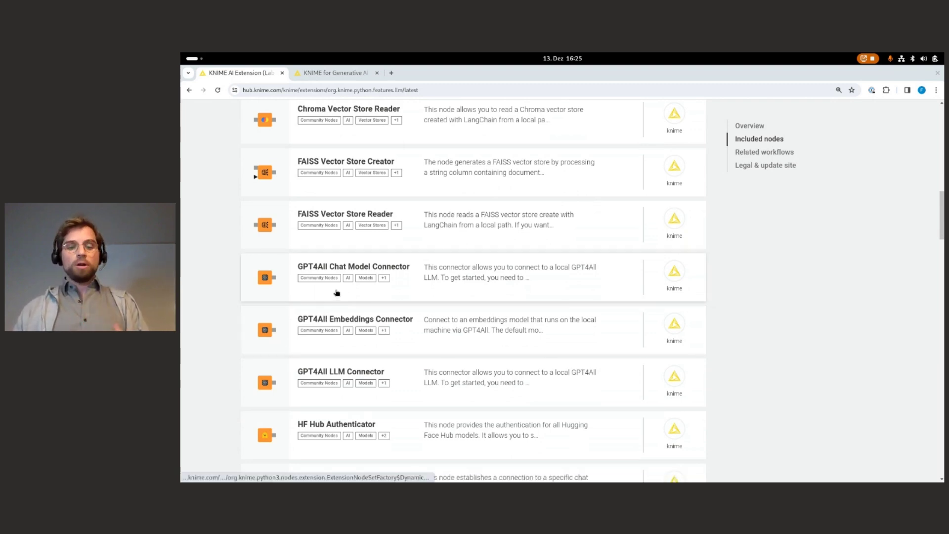
Return to KNIME and inspect the customer reviews and the generated PROMPT column in the "1.6 - Simple Azure OpenAI Prompt - com..." workflow
{"action": "key", "text": "alt+Tab"}
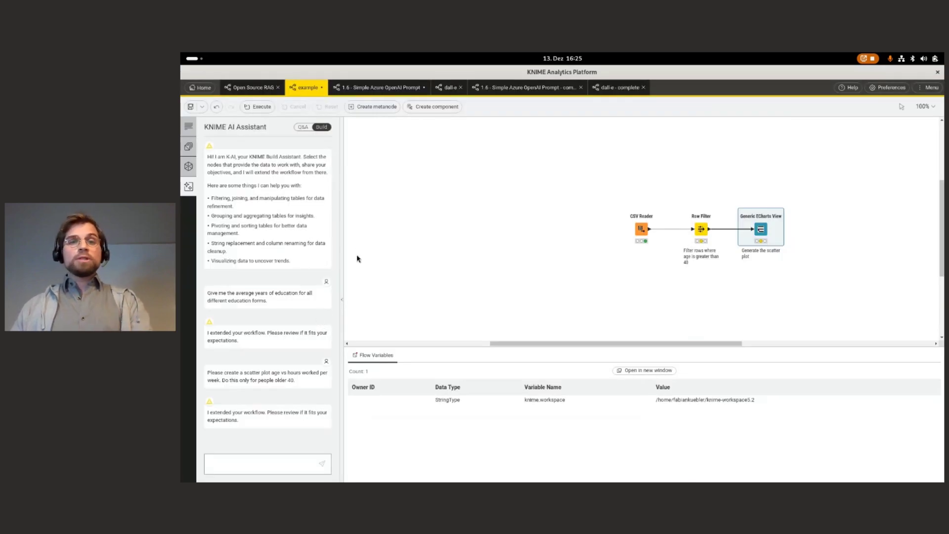
{"action": "left_click", "coordinate": [517, 93]}
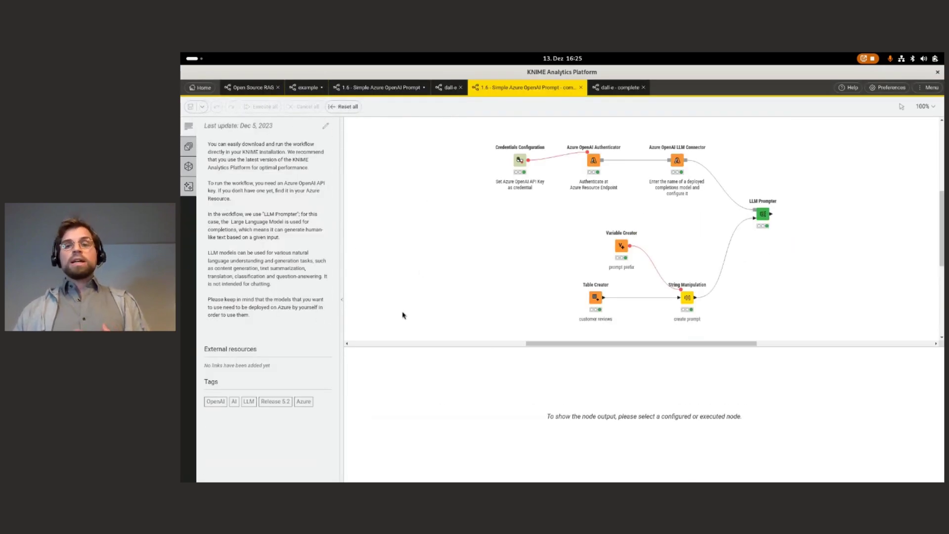
{"action": "left_click", "coordinate": [596, 302]}
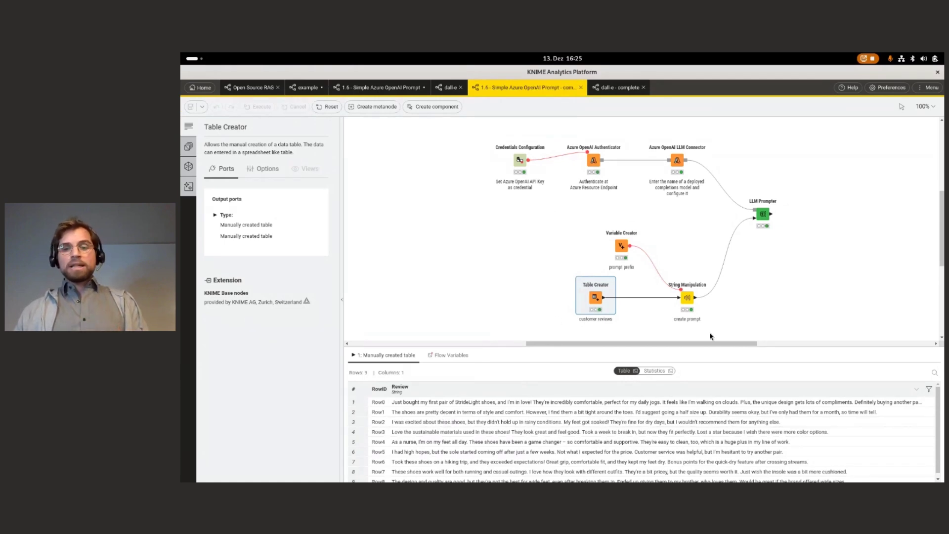
{"action": "left_click", "coordinate": [687, 296]}
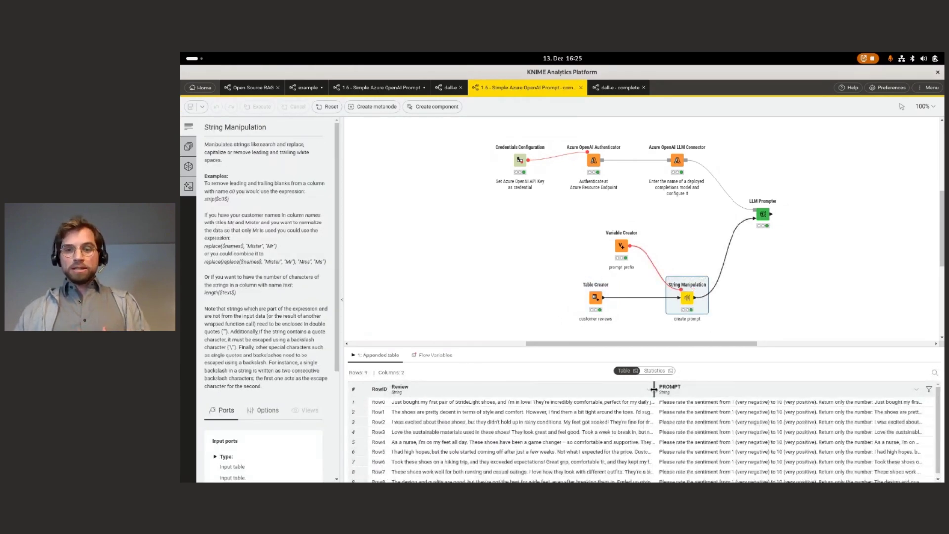
{"action": "left_click_drag", "start_coordinate": [654, 388], "coordinate": [504, 392]}
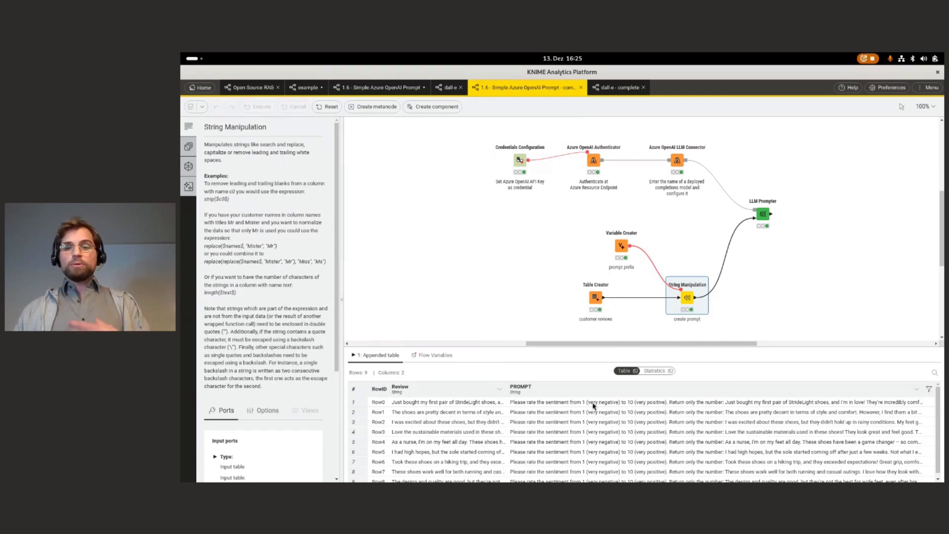
{"action": "left_click", "coordinate": [747, 404]}
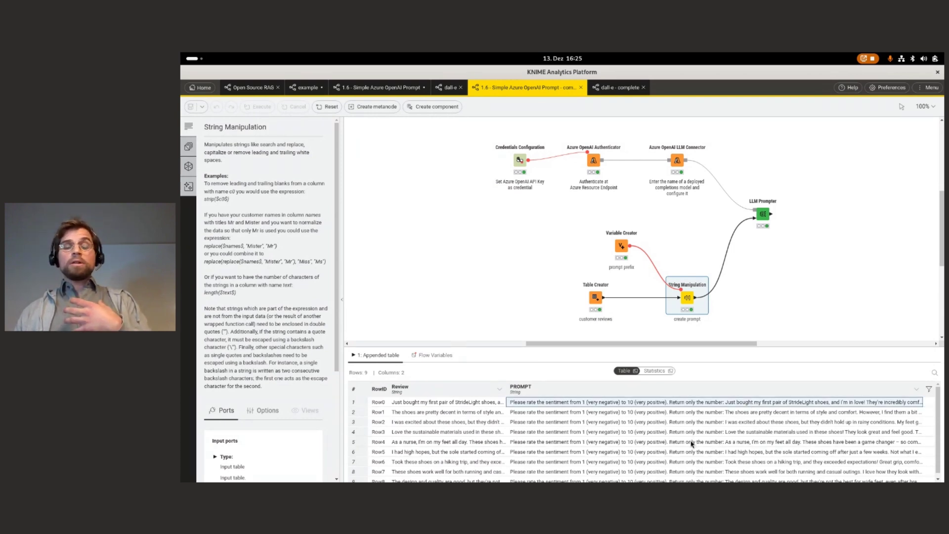
Inspect the LLM Prompter's Response column with enlarged table rows, and view the Azure OpenAI Authenticator's description
{"action": "mouse_move", "coordinate": [772, 220]}
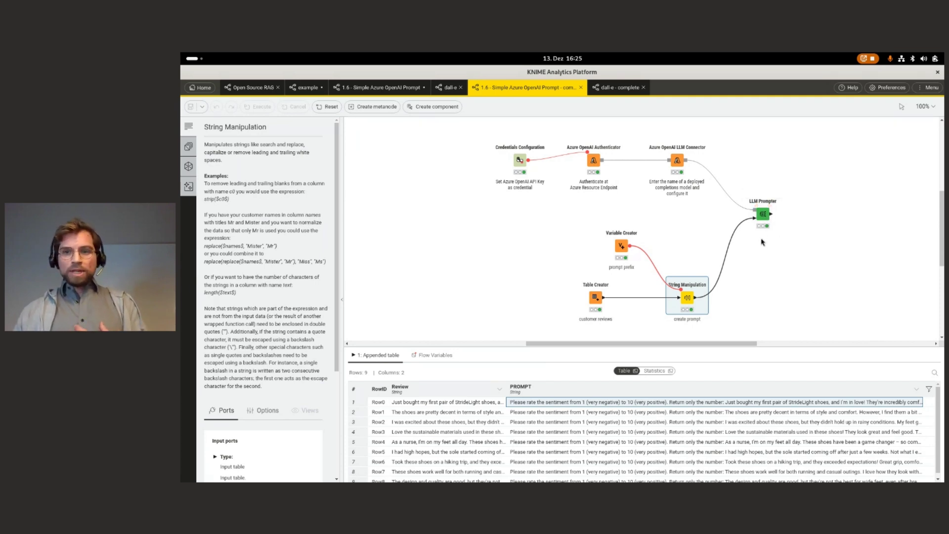
{"action": "left_click", "coordinate": [763, 214]}
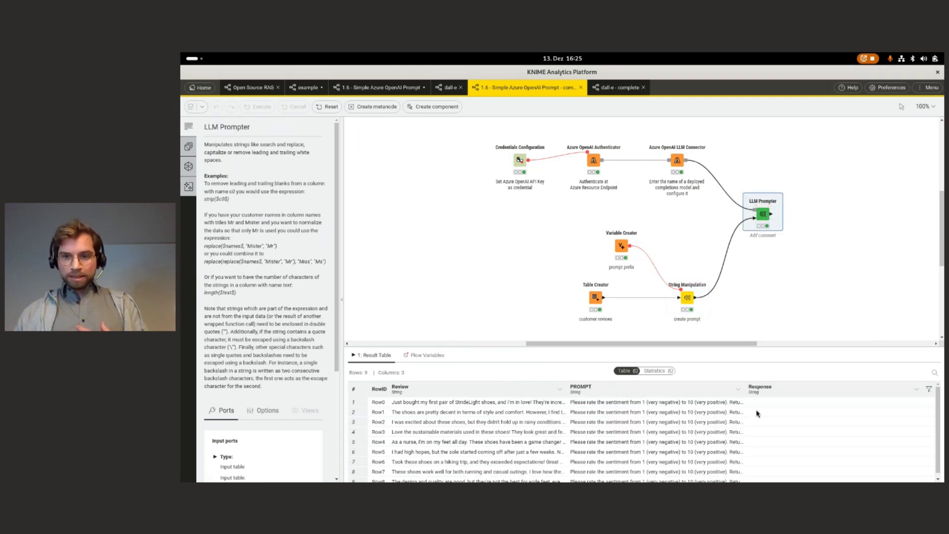
{"action": "left_click_drag", "start_coordinate": [763, 407], "coordinate": [763, 419]}
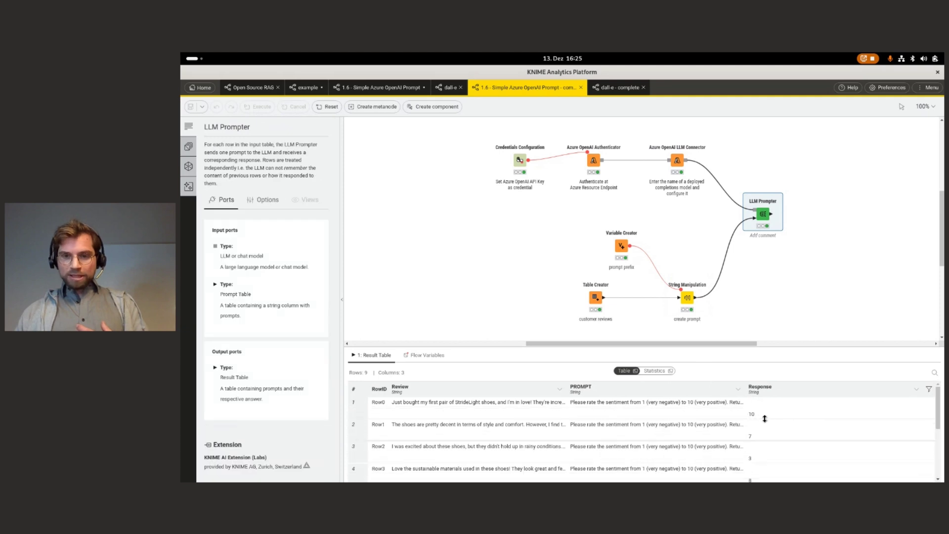
{"action": "scroll", "coordinate": [801, 438], "scroll_direction": "down", "scroll_amount": 1}
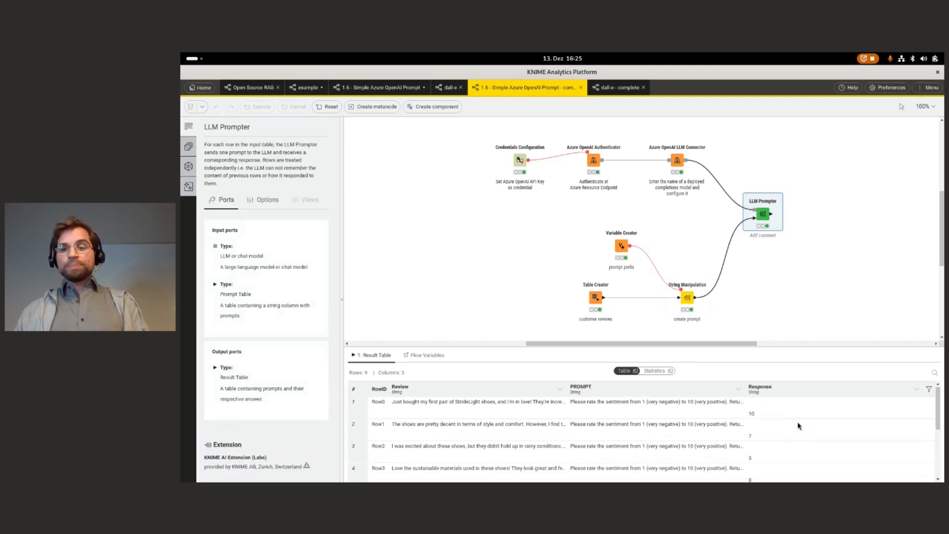
{"action": "scroll", "coordinate": [787, 446], "scroll_direction": "down", "scroll_amount": 4}
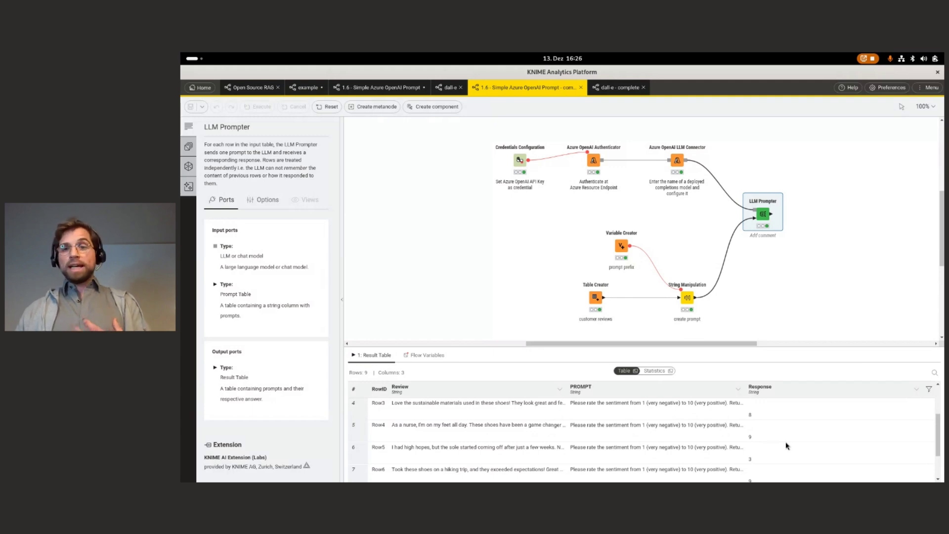
{"action": "mouse_move", "coordinate": [669, 157]}
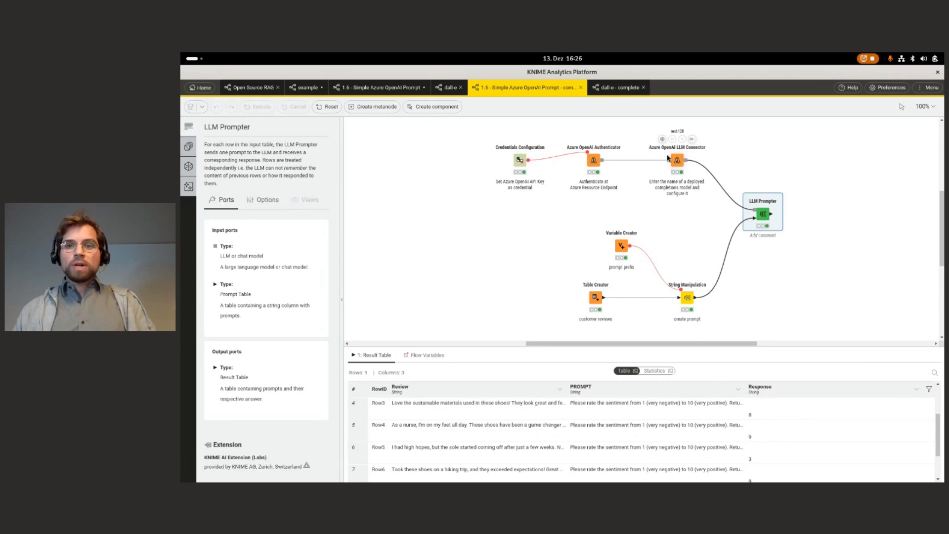
{"action": "left_click", "coordinate": [595, 160]}
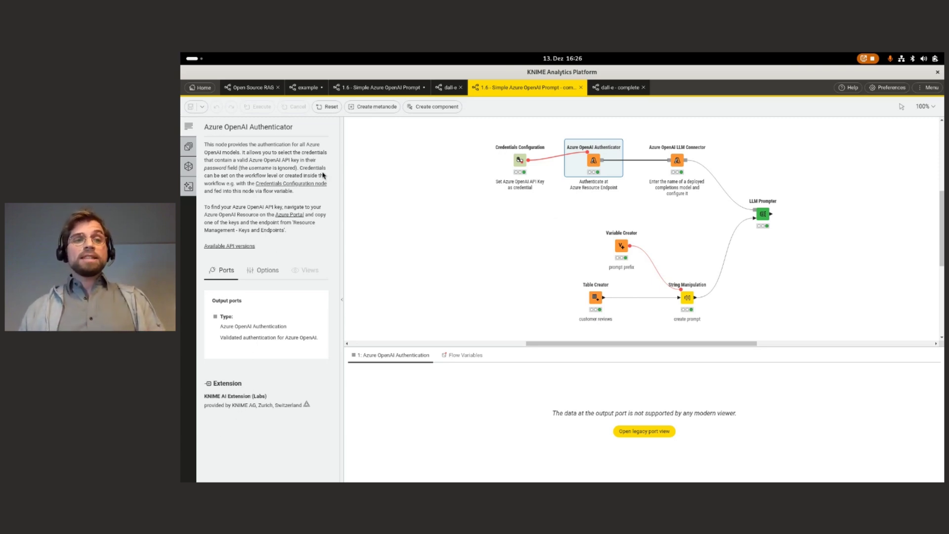
In the Open Source RAG workflow, view the RAG ChatApp's chat history, close it and inspect the Retrieve Data output table
{"action": "left_click", "coordinate": [252, 87]}
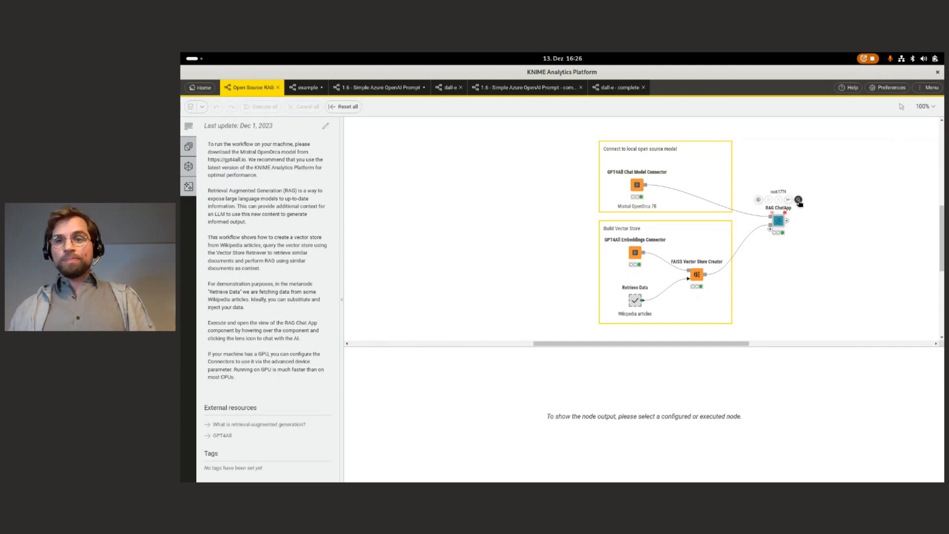
{"action": "left_click", "coordinate": [798, 200]}
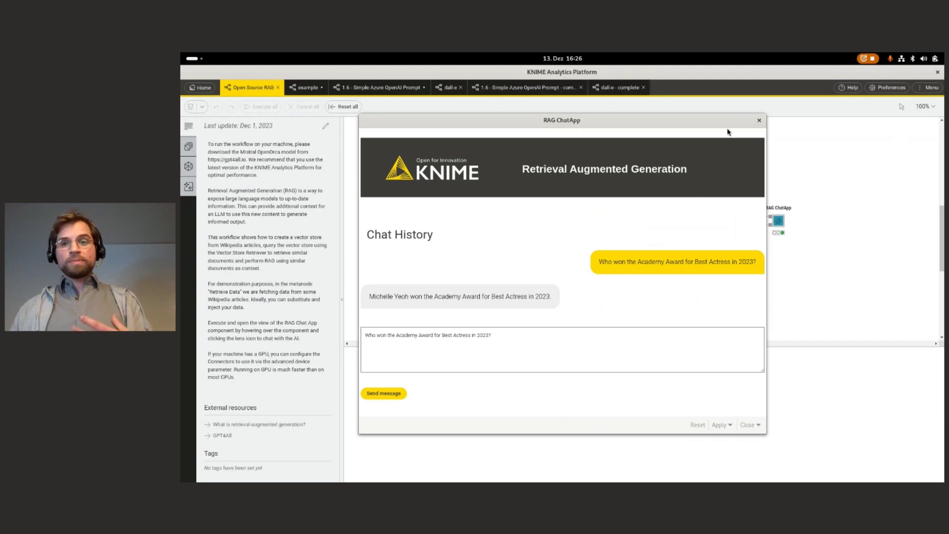
{"action": "left_click", "coordinate": [760, 121]}
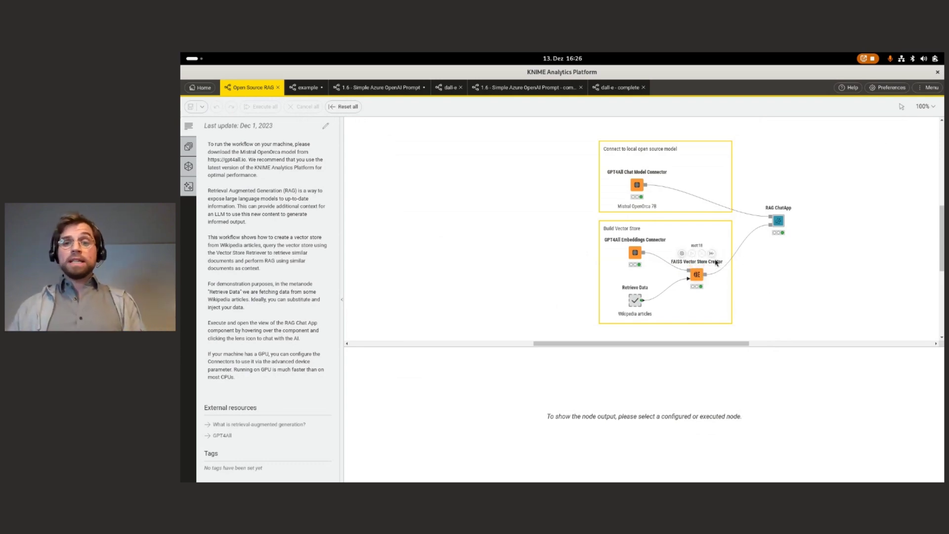
{"action": "left_click", "coordinate": [632, 301]}
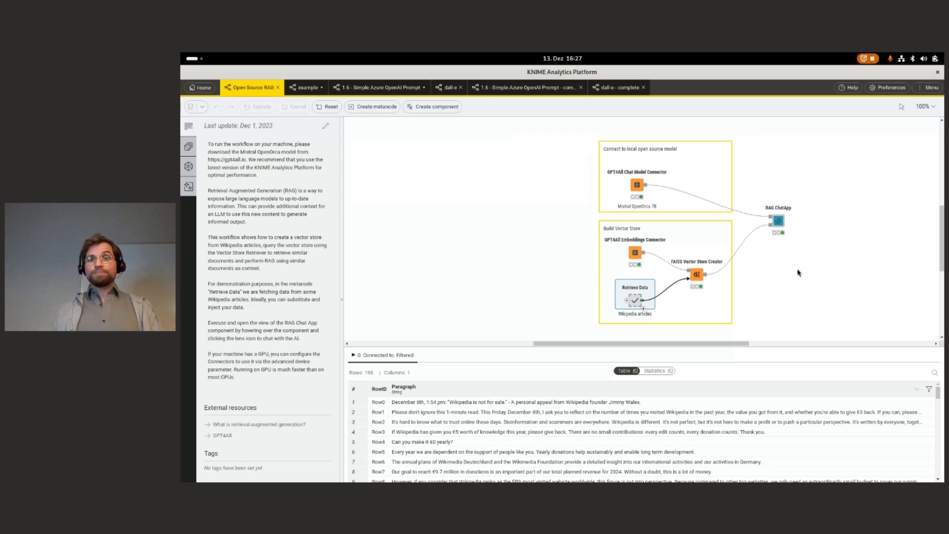
{"action": "left_click", "coordinate": [860, 202]}
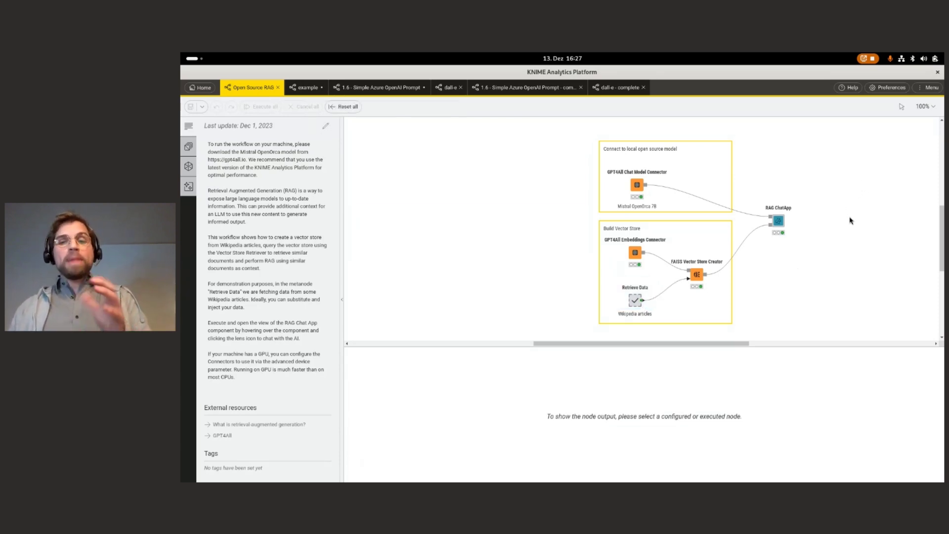
Examine the model path in the GPT4All Chat Model Connector's configuration and close the dialog without changes
{"action": "mouse_move", "coordinate": [631, 181]}
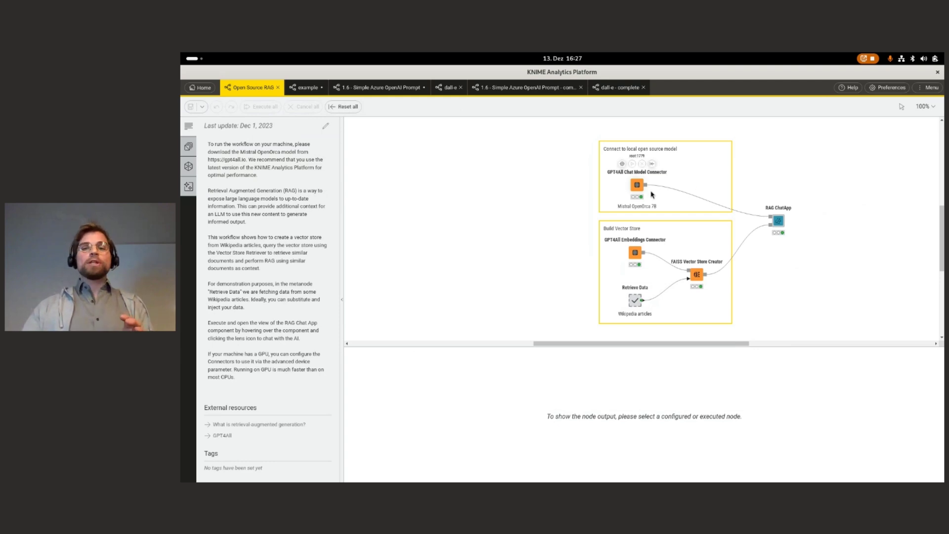
{"action": "double_click", "coordinate": [635, 185]}
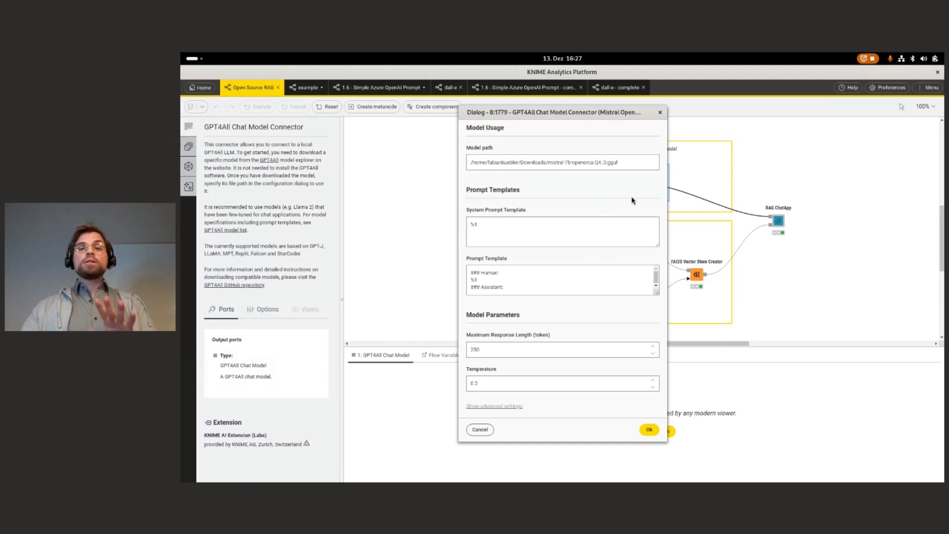
{"action": "triple_click", "coordinate": [642, 165]}
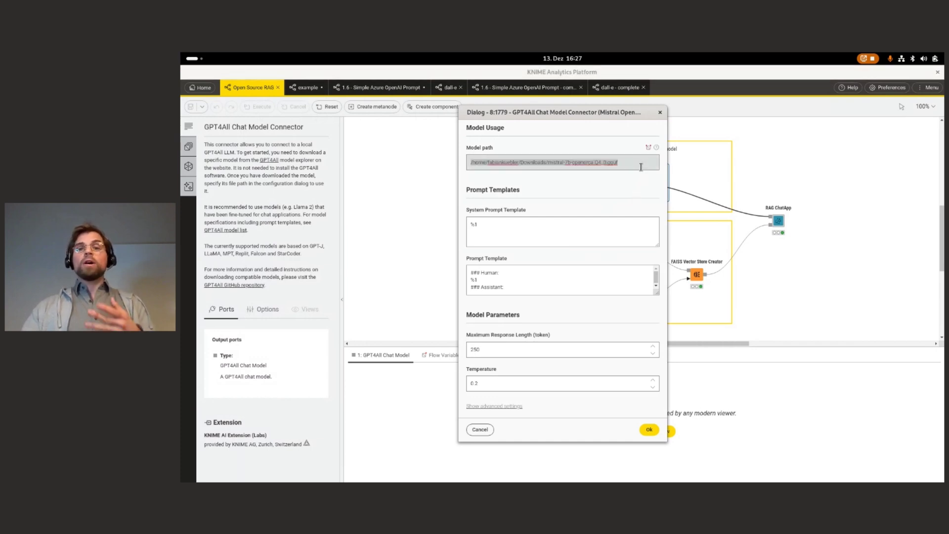
{"action": "left_click", "coordinate": [661, 113]}
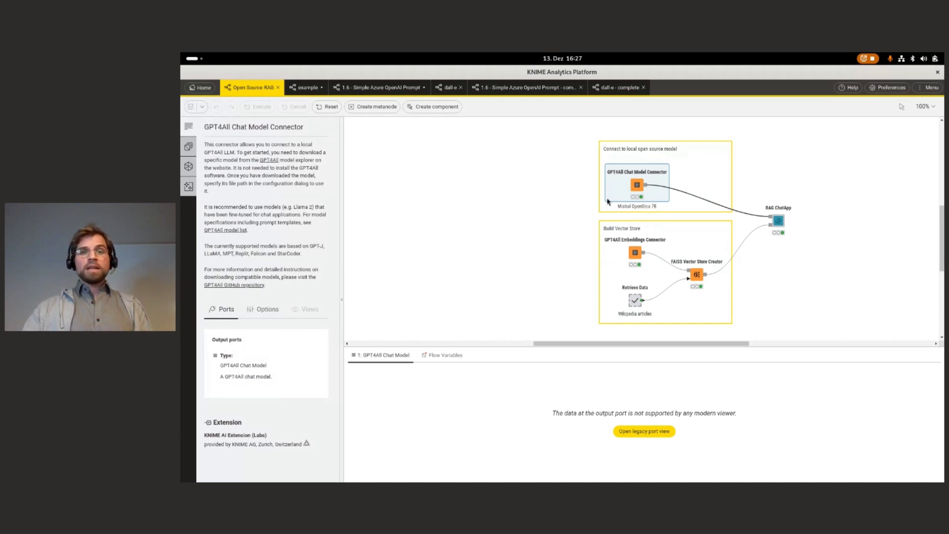
In the dall-e workflow, inspect the CSV Reader output and the String Manipulation node's PROMPT column, widened to show the full text
{"action": "left_click", "coordinate": [449, 87]}
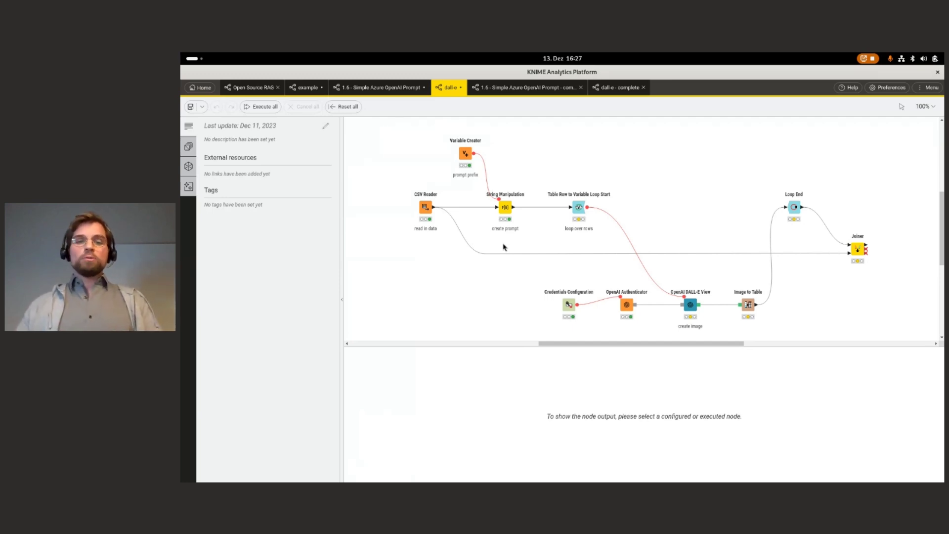
{"action": "left_click", "coordinate": [424, 207]}
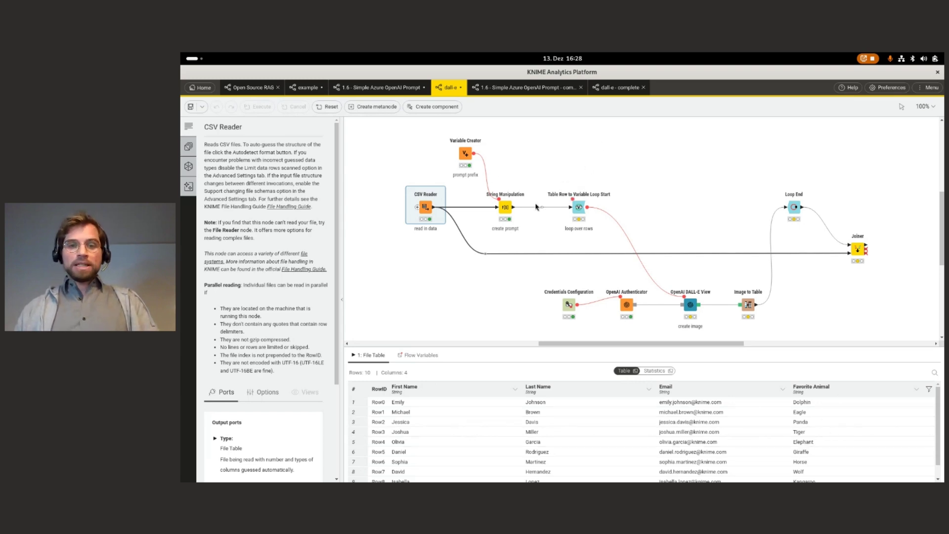
{"action": "left_click", "coordinate": [505, 208]}
{"action": "left_click_drag", "start_coordinate": [818, 396], "coordinate": [731, 391]}
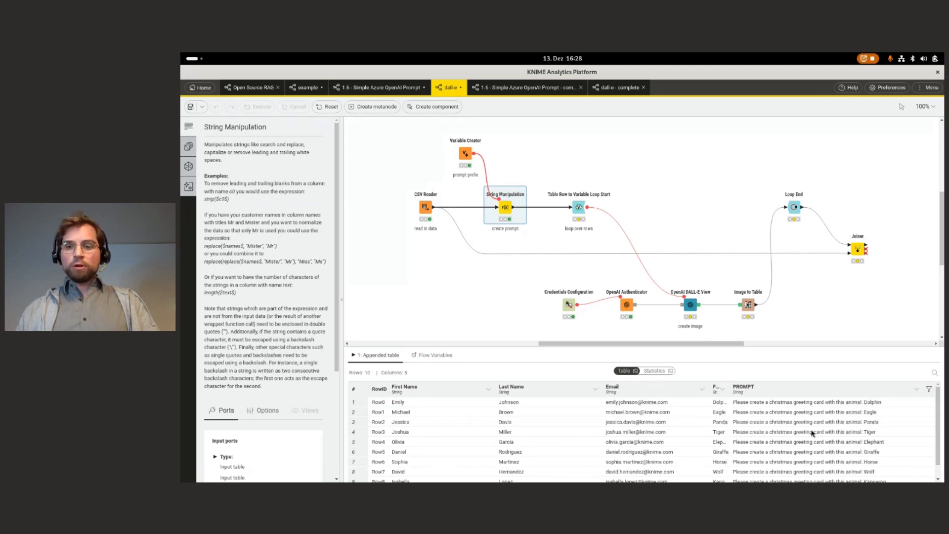
{"action": "left_click", "coordinate": [742, 403]}
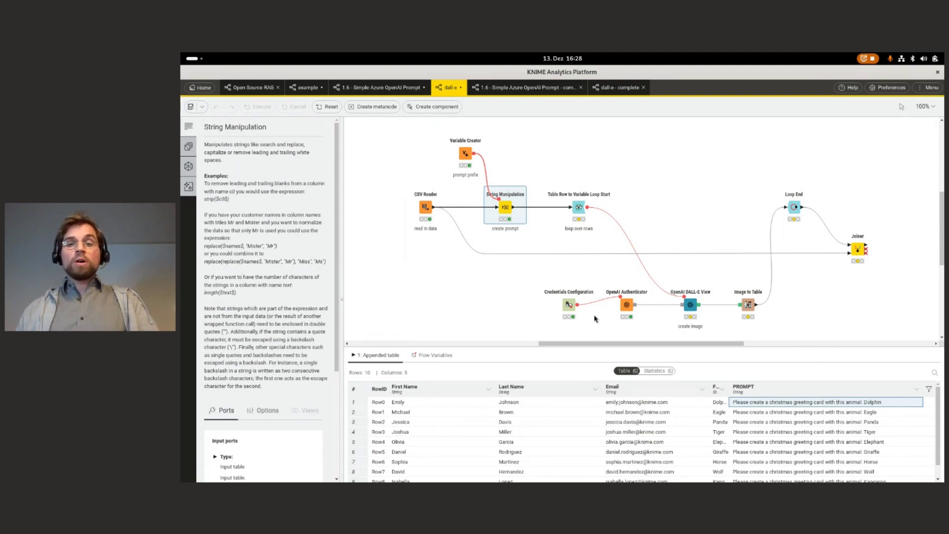
Execute the dall-e workflow through to the Joiner and check the OpenAI DALL-E View node
{"action": "left_click", "coordinate": [689, 309]}
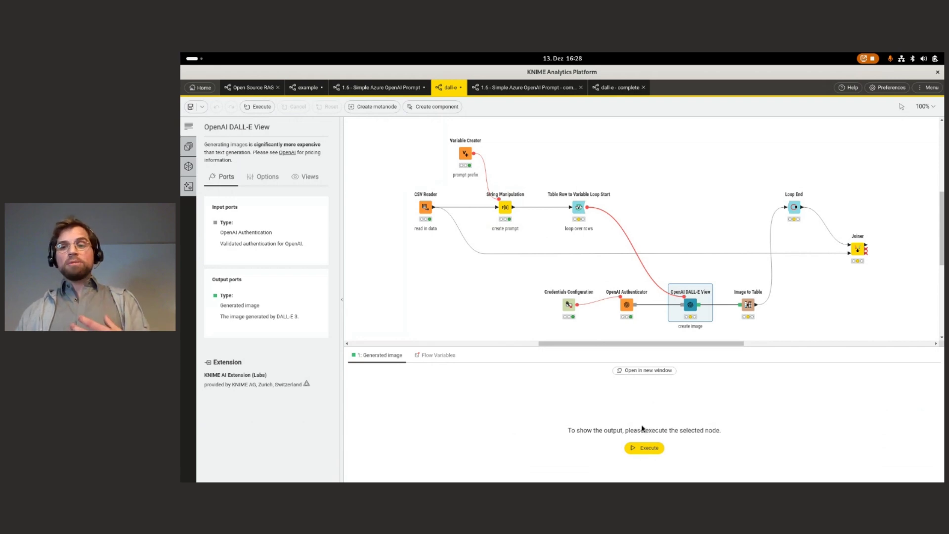
{"action": "left_click", "coordinate": [858, 249]}
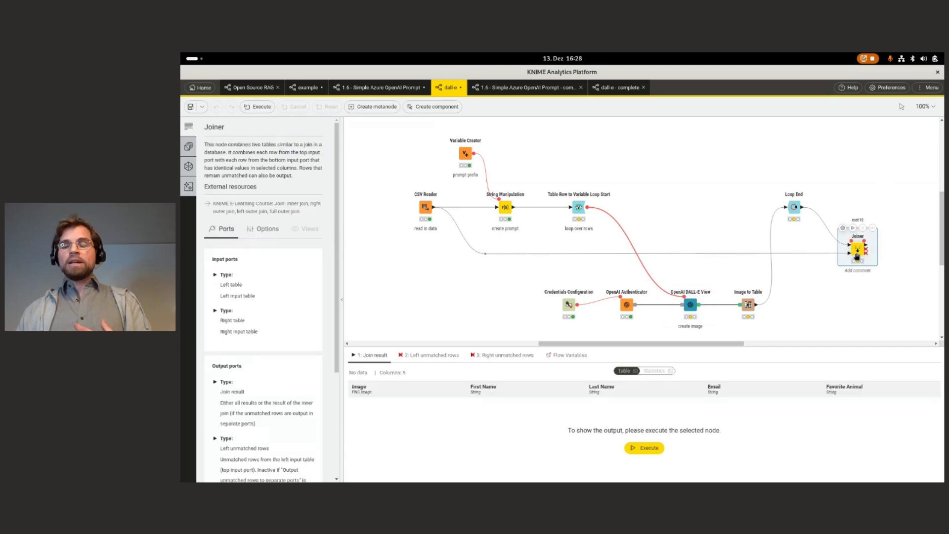
{"action": "mouse_move", "coordinate": [858, 248]}
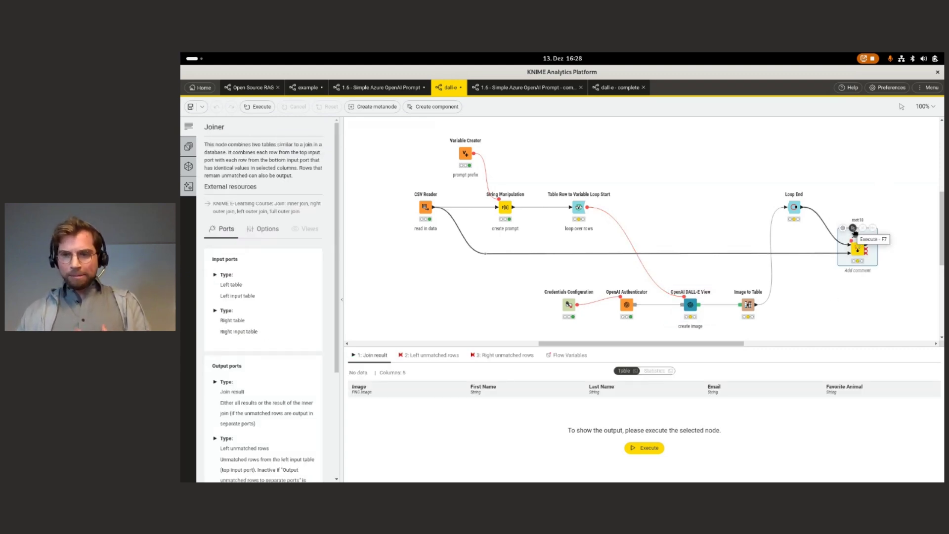
{"action": "left_click", "coordinate": [854, 230]}
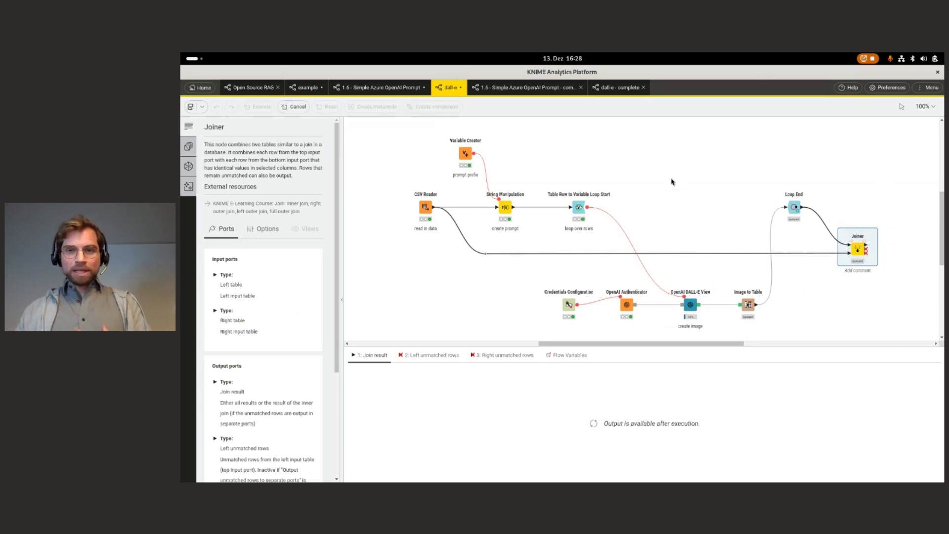
{"action": "left_click", "coordinate": [689, 305]}
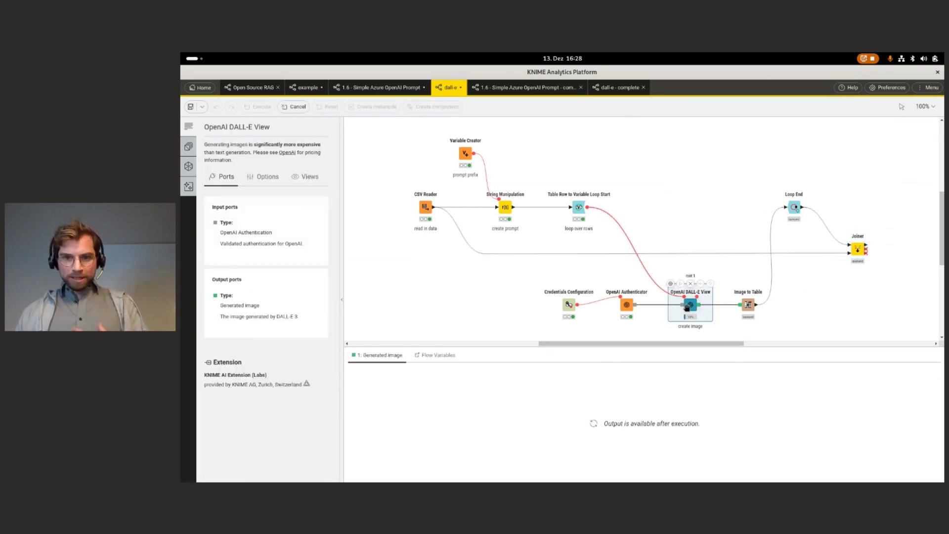
Inspect the generated greeting card images in the "dall-e - complete" workflow's Joiner result, using an enlarged output pane and taller table rows
{"action": "left_click", "coordinate": [627, 90]}
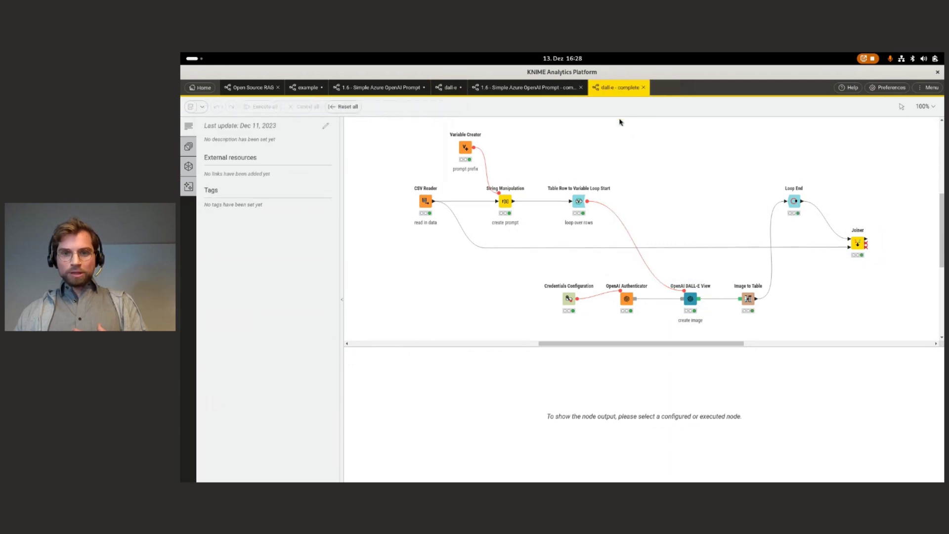
{"action": "left_click", "coordinate": [860, 247]}
{"action": "left_click_drag", "start_coordinate": [698, 347], "coordinate": [705, 170]}
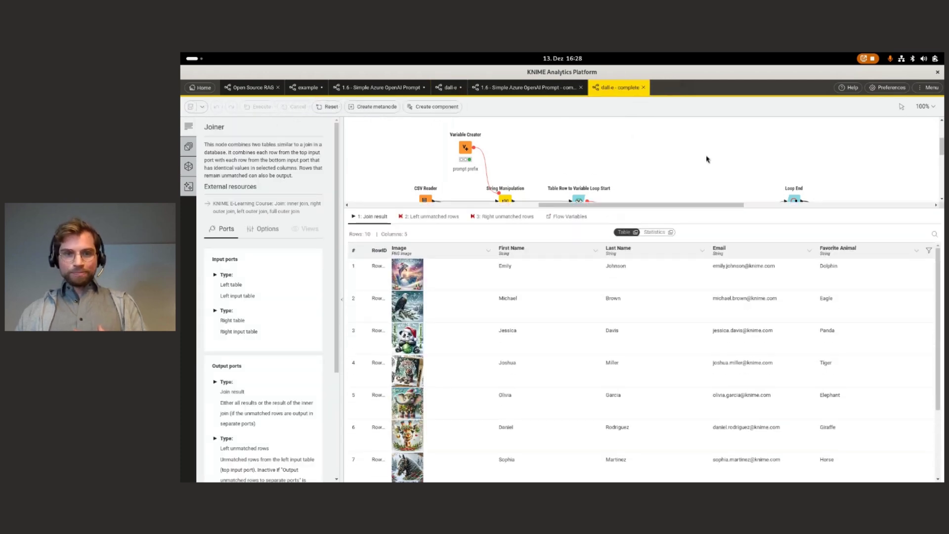
{"action": "left_click_drag", "start_coordinate": [443, 288], "coordinate": [443, 364]}
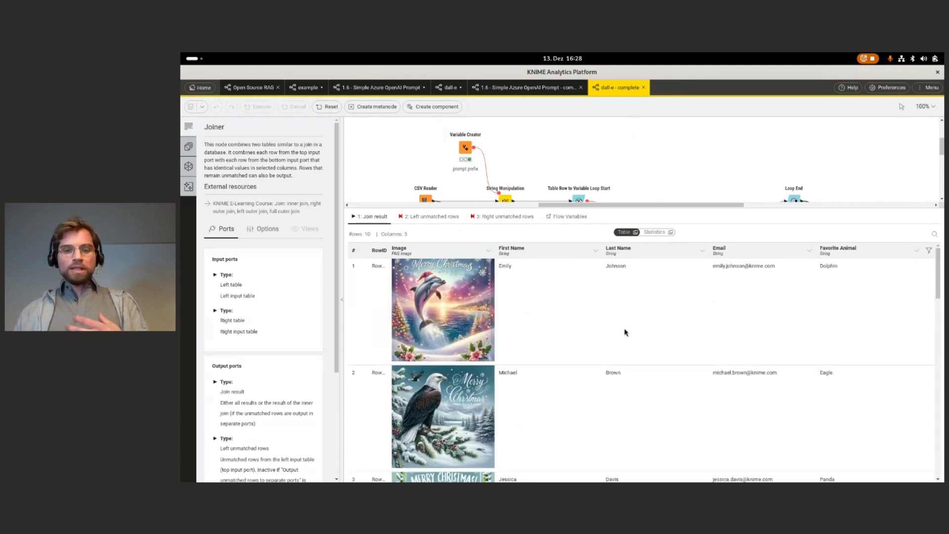
{"action": "scroll", "coordinate": [624, 340], "scroll_direction": "down", "scroll_amount": 5}
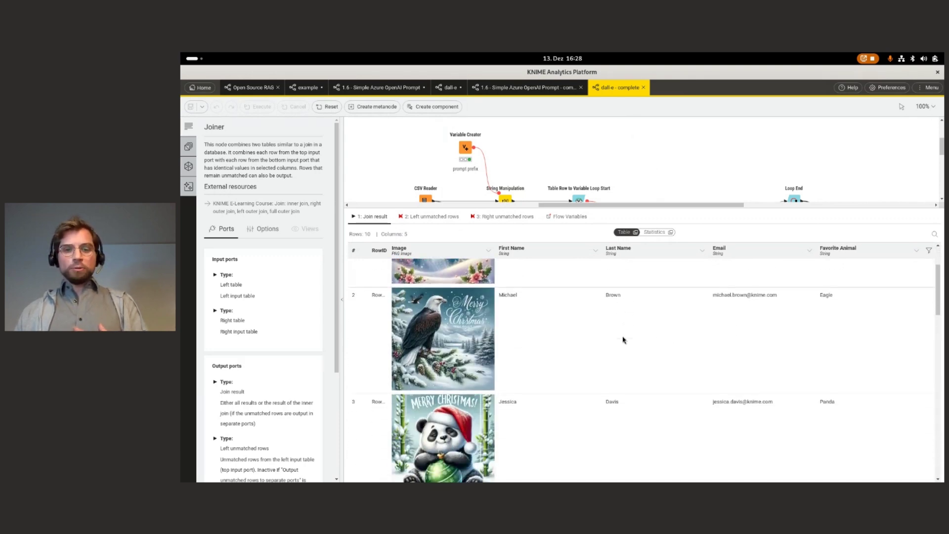
{"action": "scroll", "coordinate": [624, 340], "scroll_direction": "down", "scroll_amount": 6}
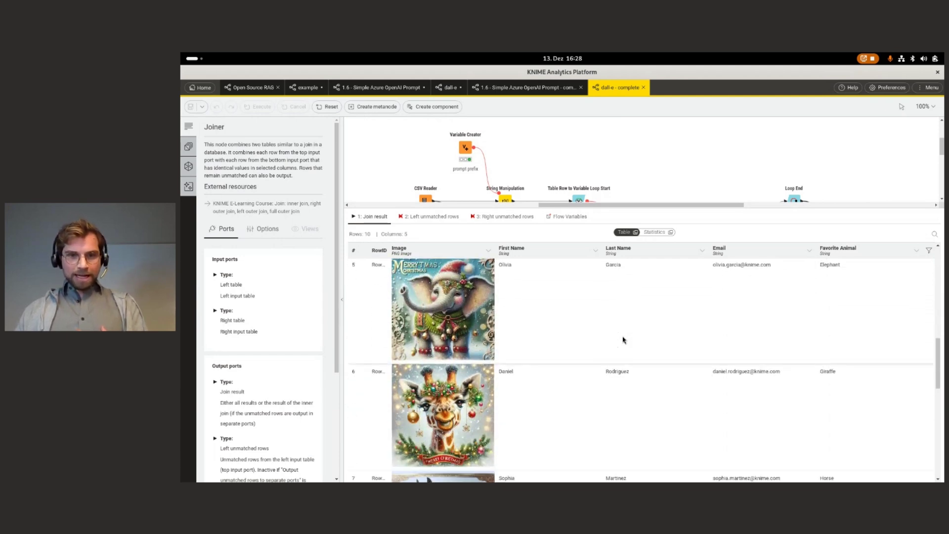
{"action": "scroll", "coordinate": [624, 339], "scroll_direction": "down", "scroll_amount": 1}
{"action": "scroll", "coordinate": [623, 339], "scroll_direction": "down", "scroll_amount": 4}
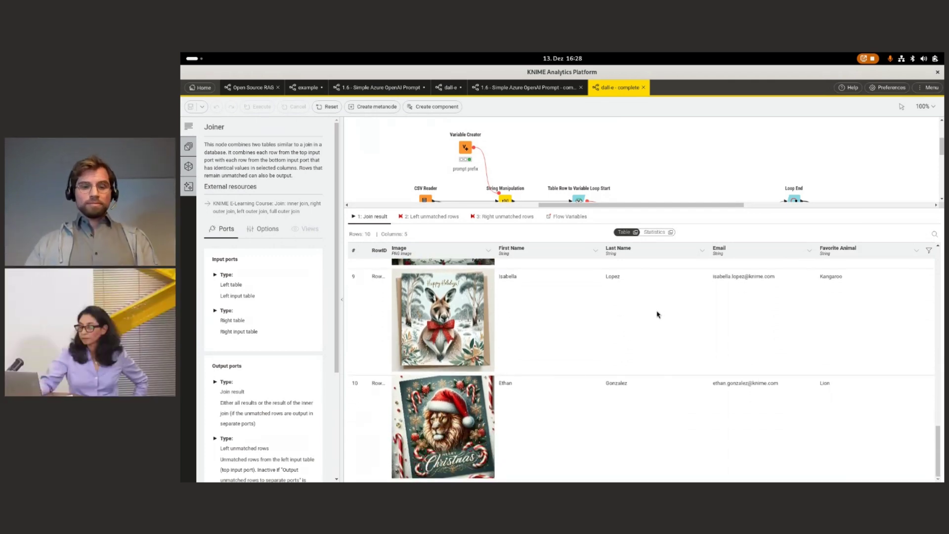
Switch to the "KNIME AP 5.2 release demo" workflow and collapse the node repository to show the New Python Editor section
{"action": "key", "text": "alt+Tab"}
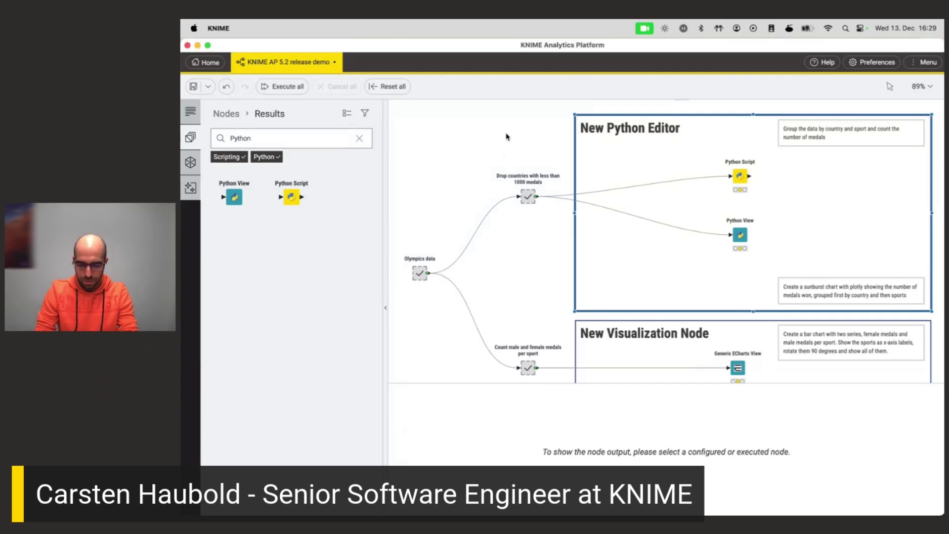
{"action": "left_click", "coordinate": [387, 208]}
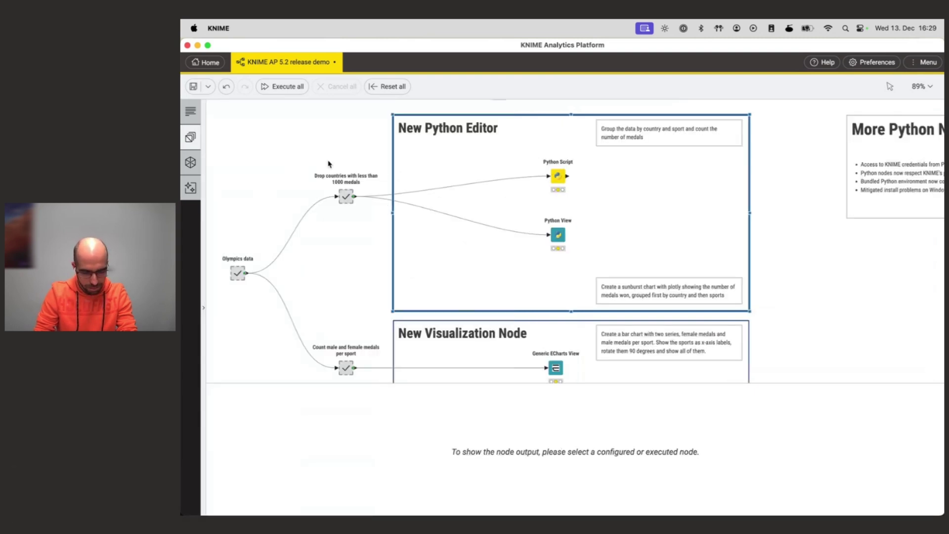
{"action": "scroll", "coordinate": [388, 263], "scroll_direction": "left", "scroll_amount": 5}
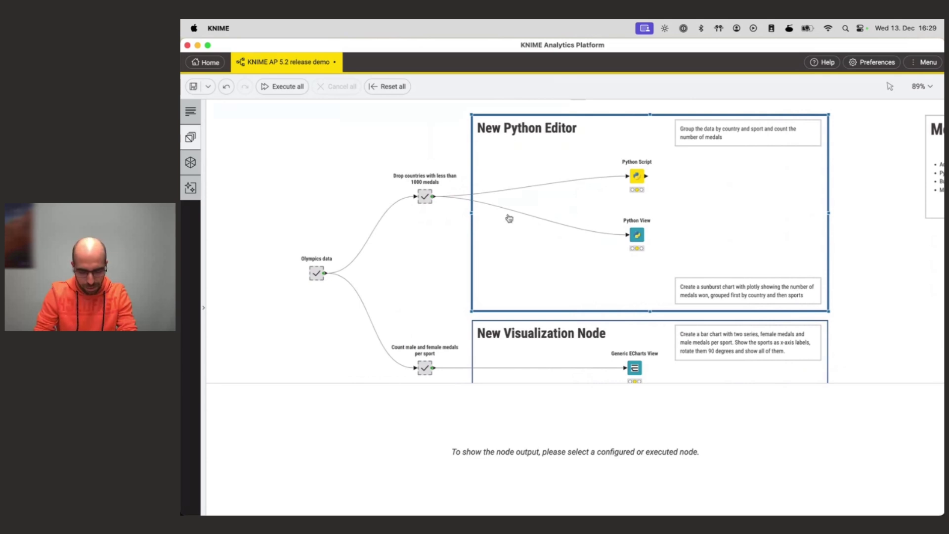
{"action": "scroll", "coordinate": [548, 255], "scroll_direction": "up", "scroll_amount": 2}
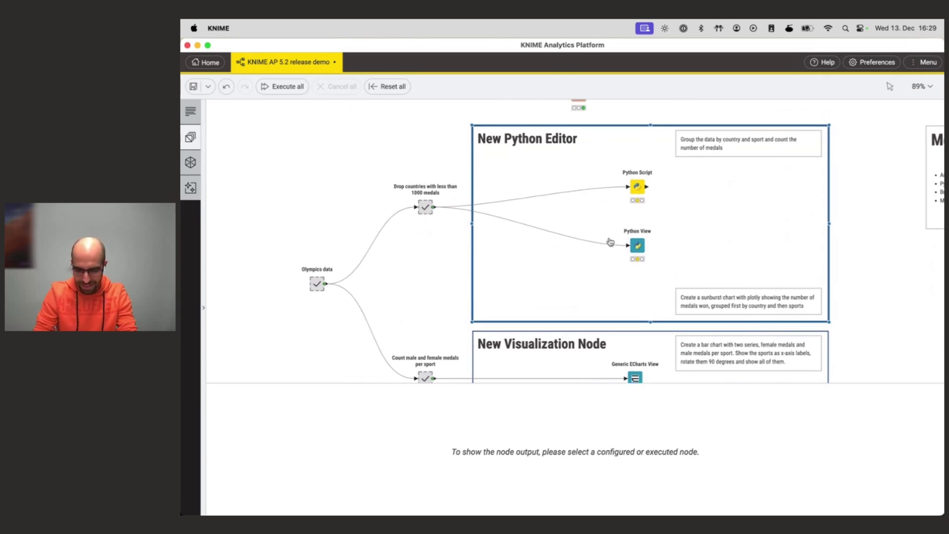
{"action": "mouse_move", "coordinate": [636, 187]}
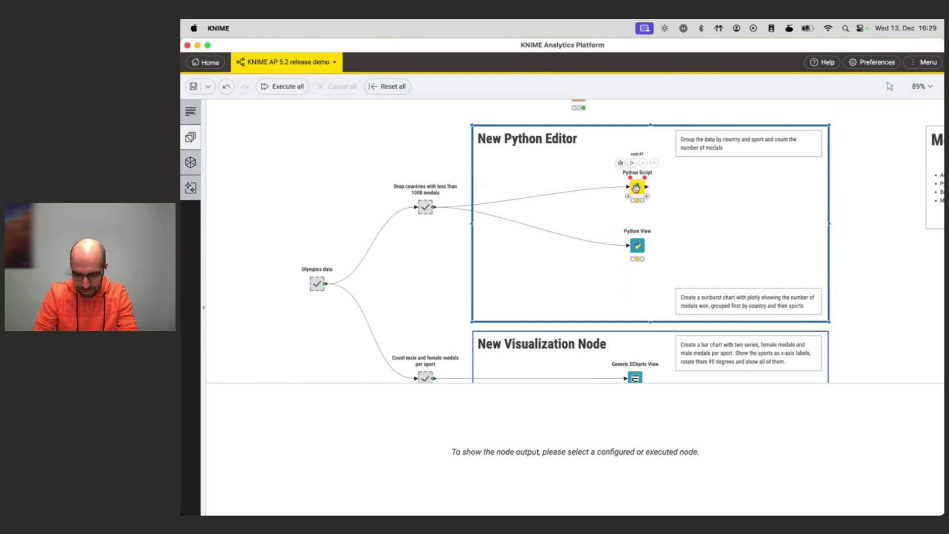
{"action": "double_click", "coordinate": [636, 188]}
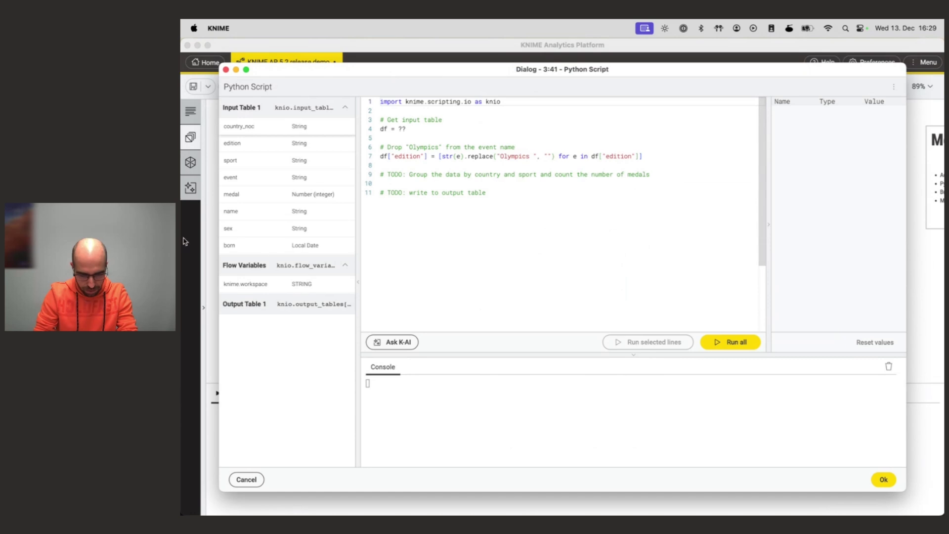
{"action": "left_click", "coordinate": [226, 70]}
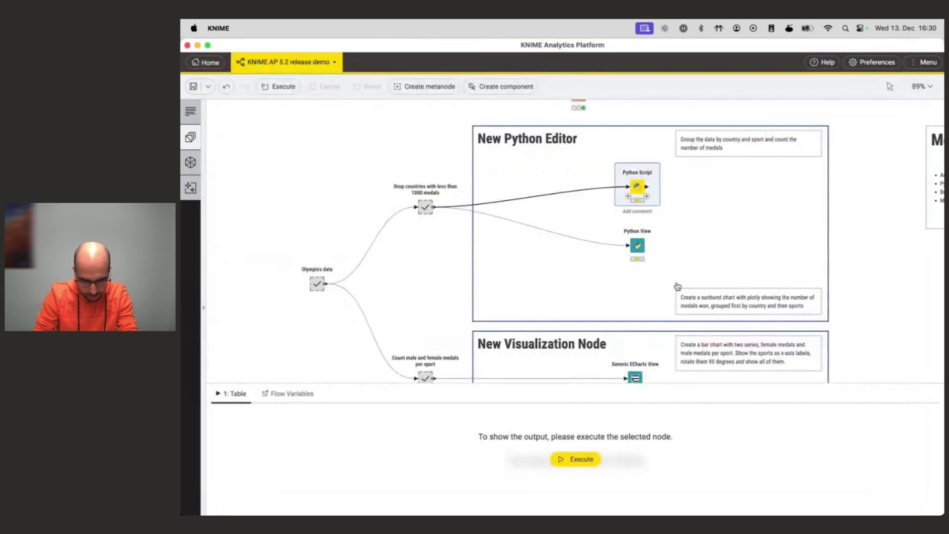
Inspect the filtered Olympics table output by the "Drop countries with less than 1000 medals" metanode in an enlarged output pane
{"action": "left_click", "coordinate": [424, 207]}
{"action": "left_click_drag", "start_coordinate": [505, 381], "coordinate": [506, 349]}
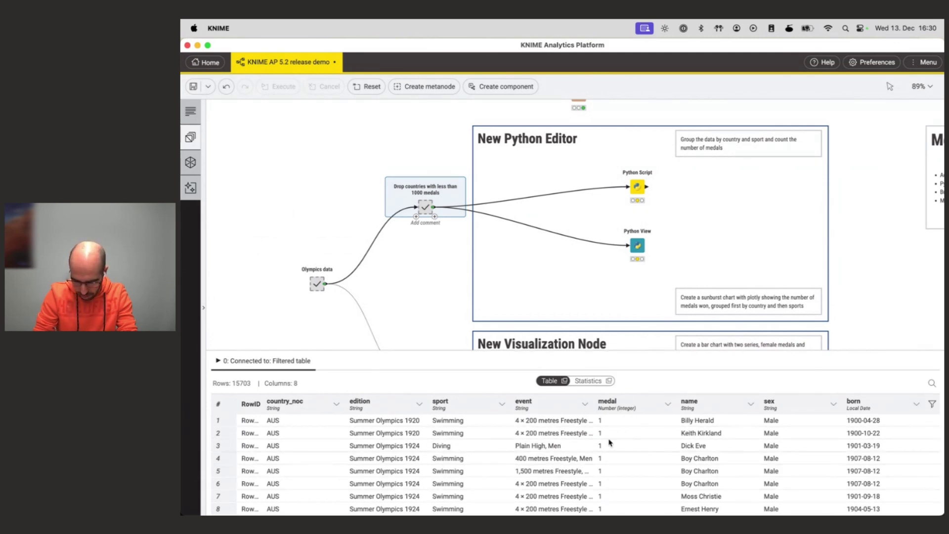
{"action": "scroll", "coordinate": [666, 471], "scroll_direction": "down", "scroll_amount": 5}
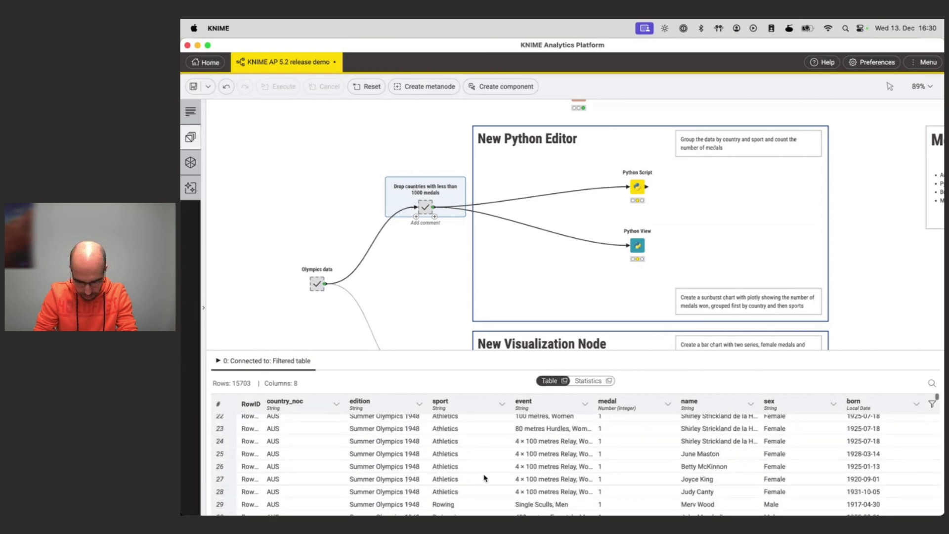
{"action": "scroll", "coordinate": [322, 450], "scroll_direction": "up", "scroll_amount": 3}
{"action": "scroll", "coordinate": [322, 462], "scroll_direction": "down", "scroll_amount": 4}
{"action": "scroll", "coordinate": [322, 462], "scroll_direction": "up", "scroll_amount": 10}
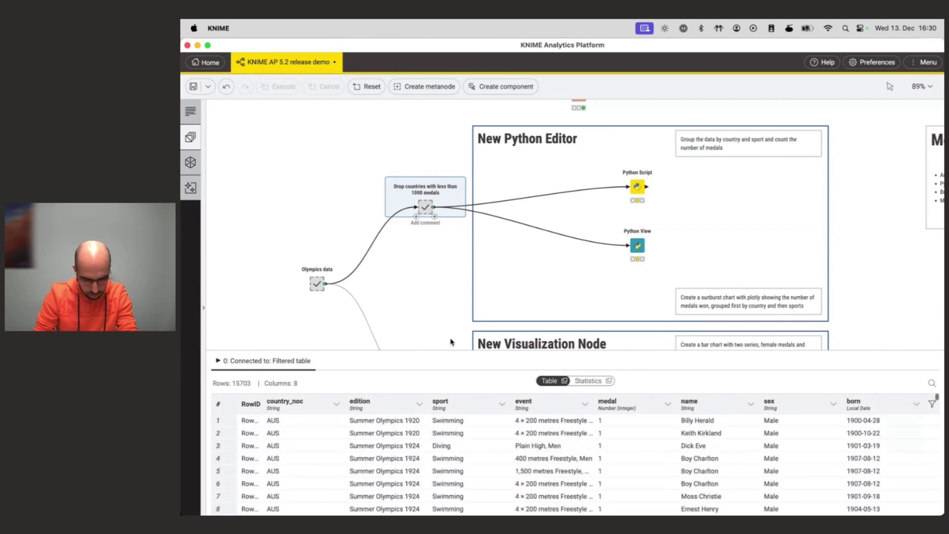
Open the Python Script node's editor and go to the unfinished df = ?? line under the input table comment
{"action": "left_click", "coordinate": [638, 183]}
{"action": "double_click", "coordinate": [639, 184]}
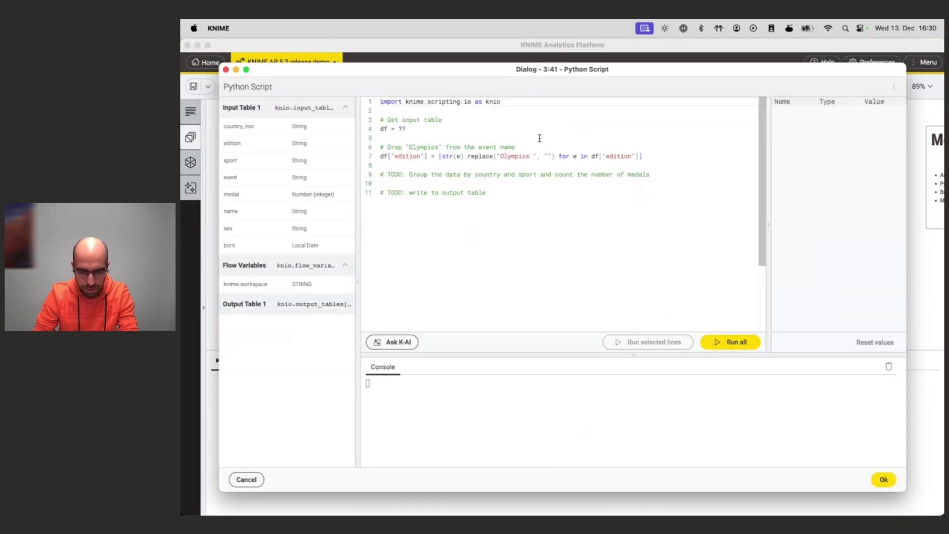
{"action": "left_click", "coordinate": [577, 214]}
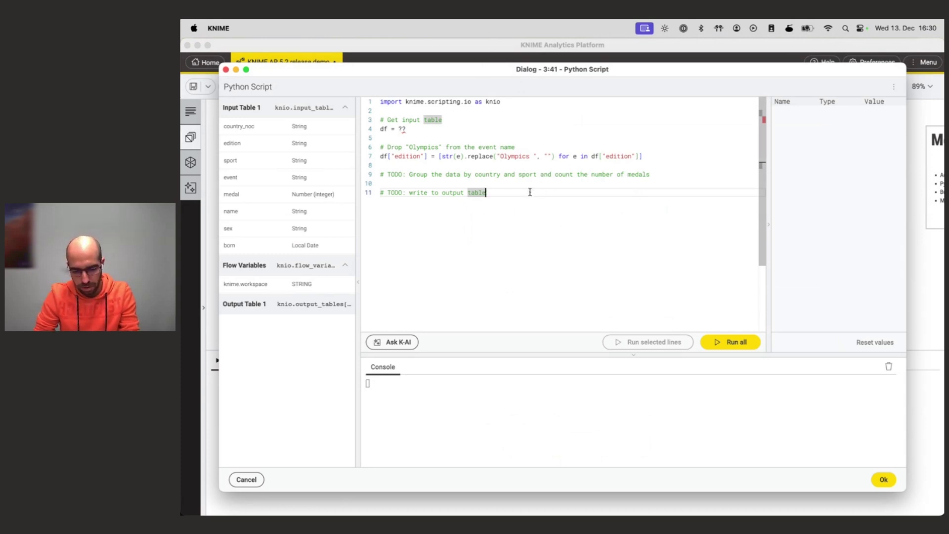
{"action": "left_click", "coordinate": [469, 131]}
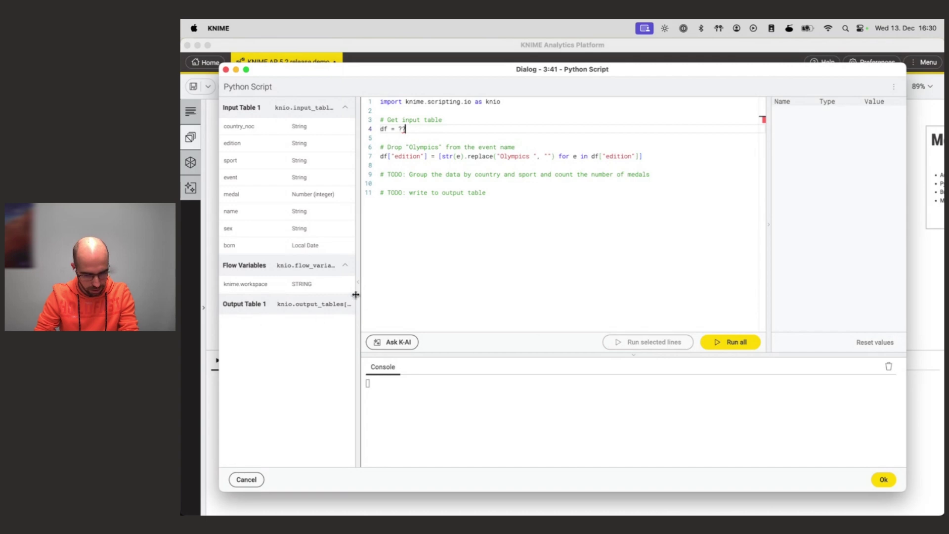
Widen the panes with the input/output tables and the variables, and delete the ?? placeholder after df =
{"action": "left_click_drag", "start_coordinate": [359, 290], "coordinate": [417, 288]}
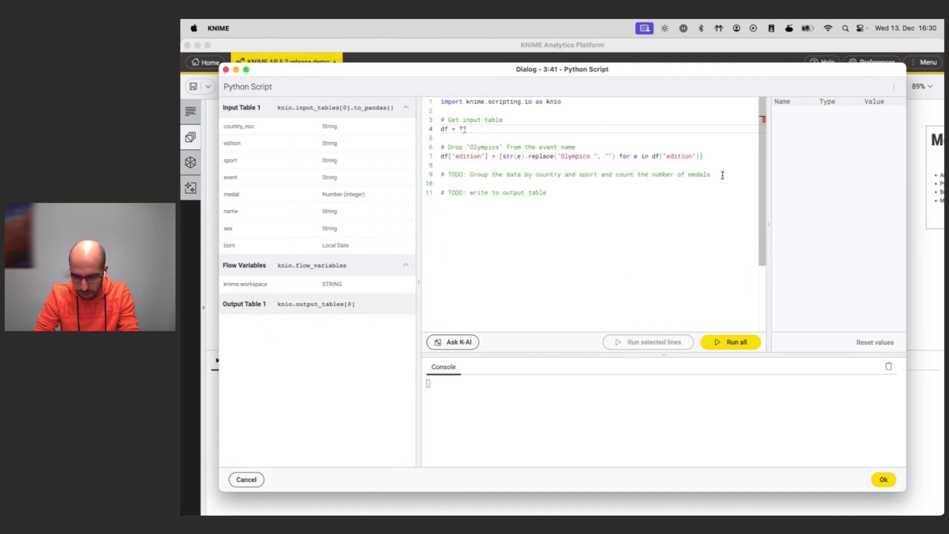
{"action": "left_click_drag", "start_coordinate": [767, 140], "coordinate": [726, 140]}
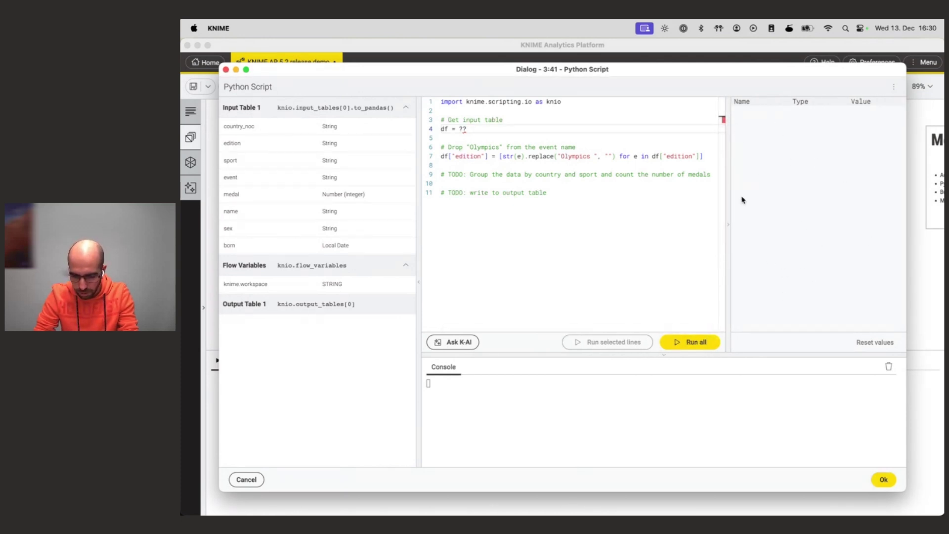
{"action": "left_click_drag", "start_coordinate": [725, 206], "coordinate": [749, 206]}
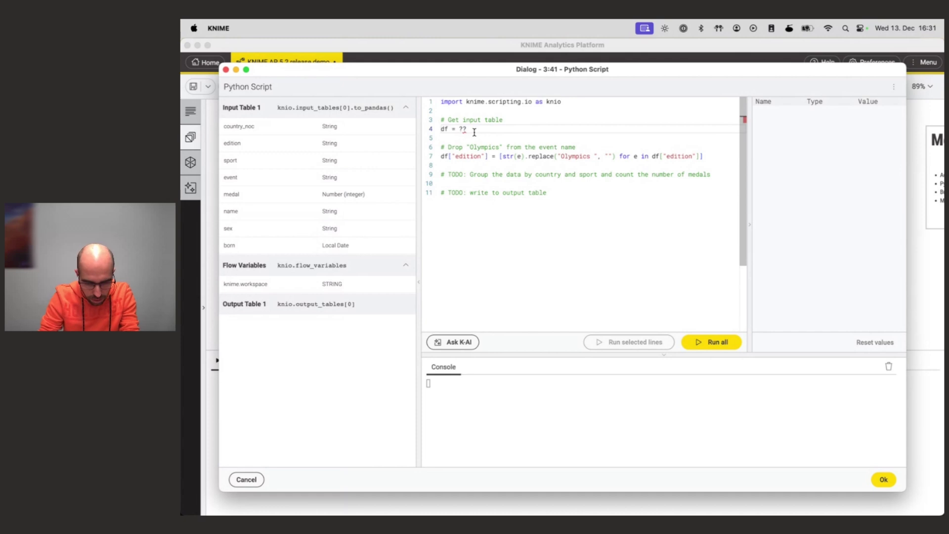
{"action": "key", "text": "BackSpace"}
{"action": "key", "text": "BackSpace"}
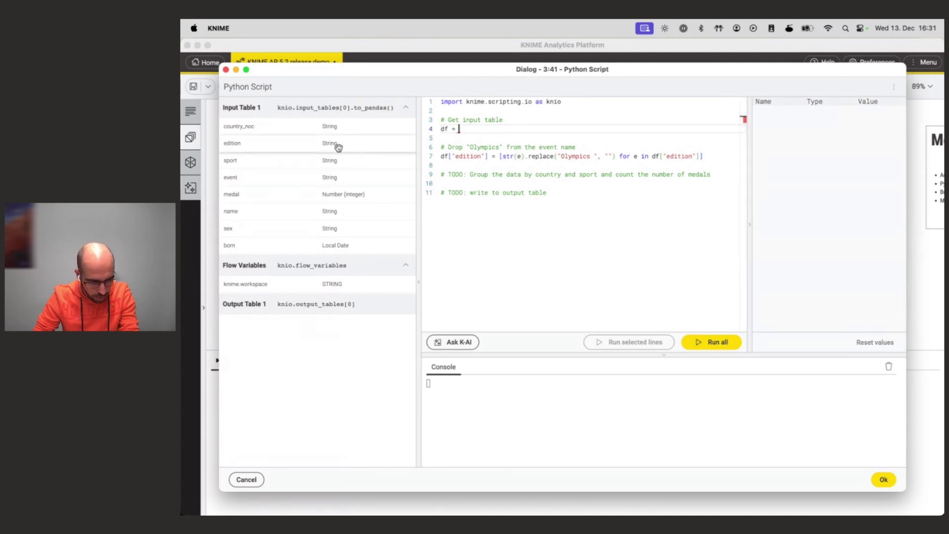
Insert only the edition, event and medal columns of Input Table 1 into the script as a pandas conversion
{"action": "left_click", "coordinate": [253, 149]}
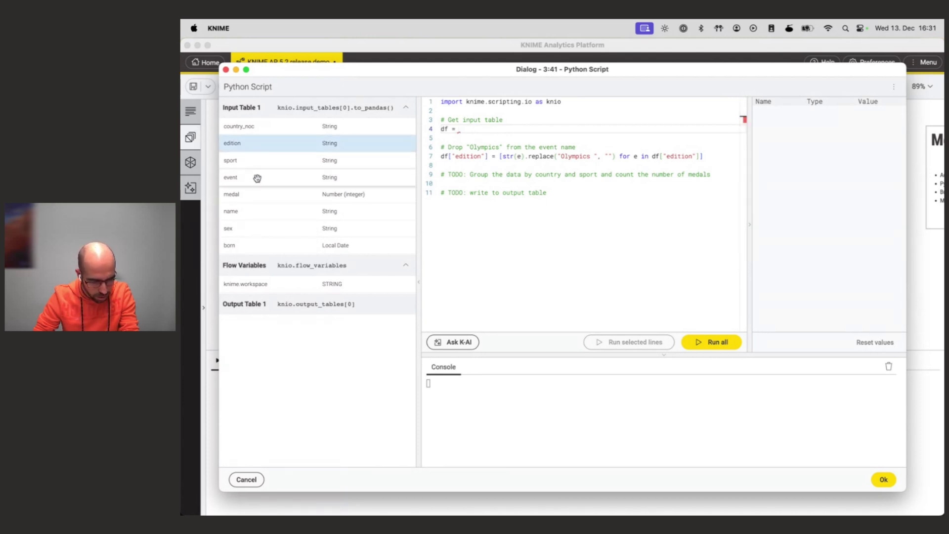
{"action": "left_click", "coordinate": [254, 179], "text": "super"}
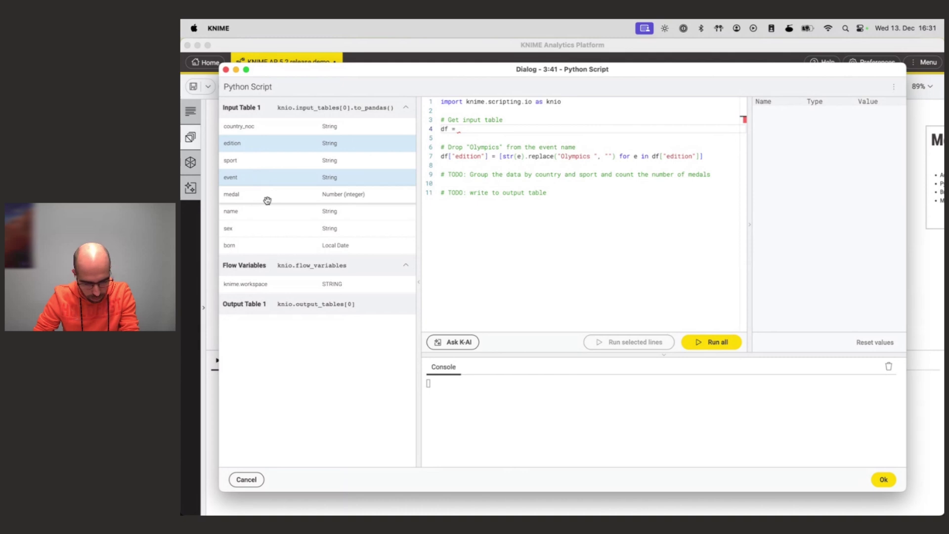
{"action": "left_click", "coordinate": [267, 197], "text": "super"}
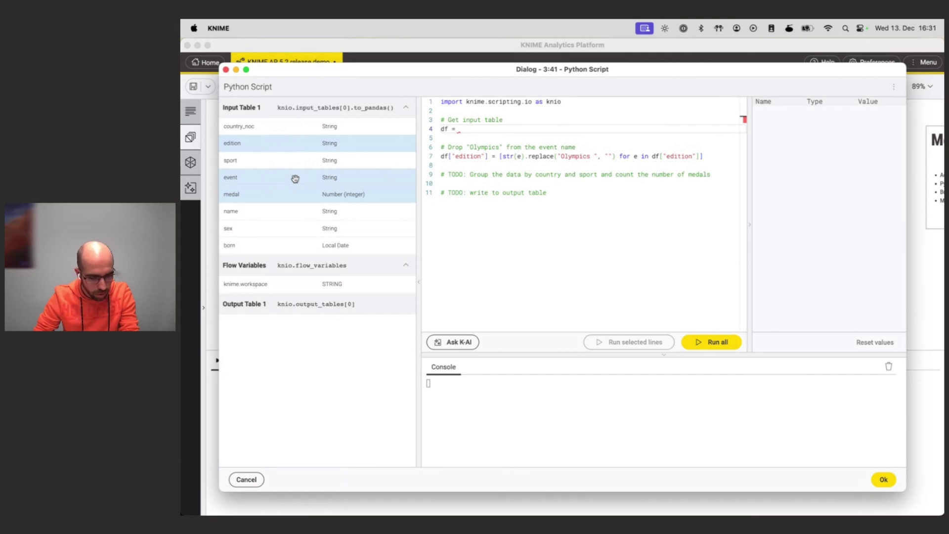
{"action": "left_click_drag", "start_coordinate": [295, 179], "coordinate": [468, 139]}
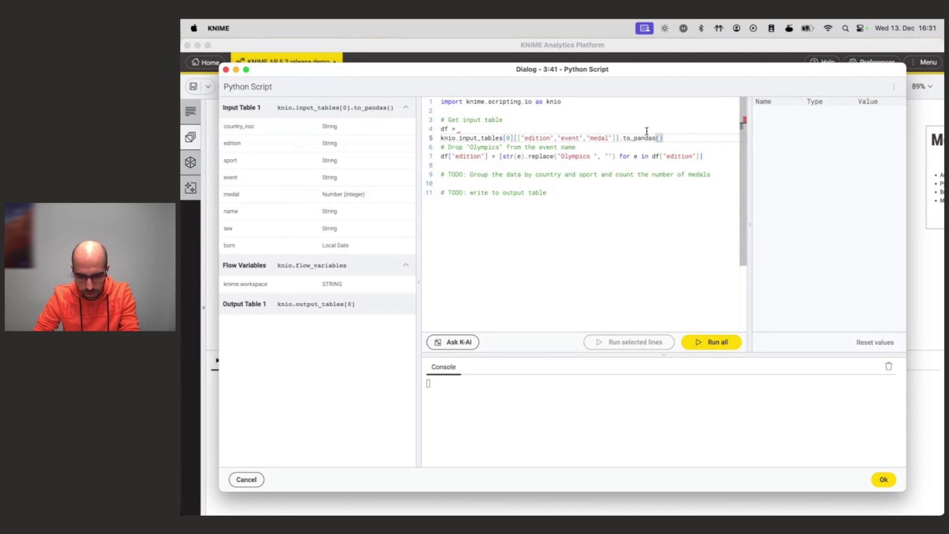
{"action": "mouse_move", "coordinate": [640, 137]}
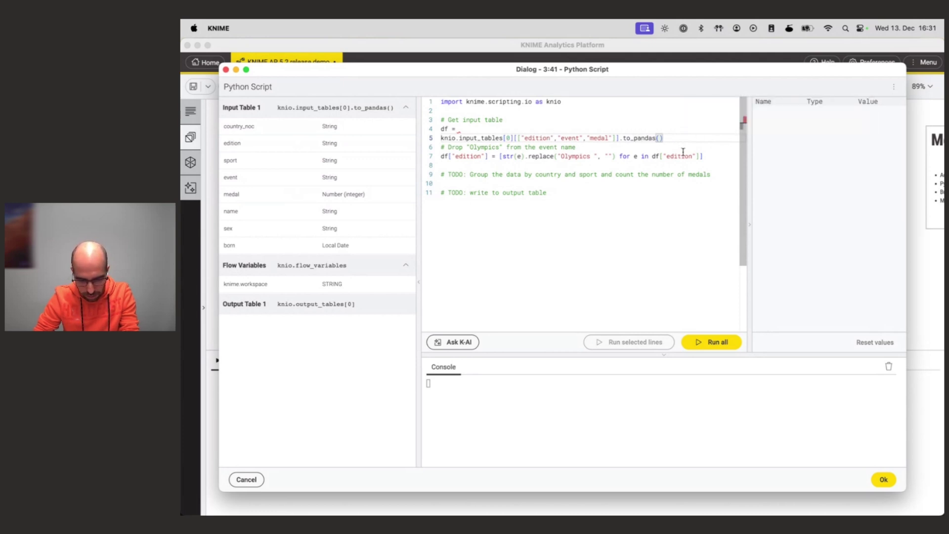
Remove the inserted column selection line and assign the whole input table to df with knio.input_tables[0].to_pandas()
{"action": "key", "text": "super+shift+Left"}
{"action": "key", "text": "BackSpace"}
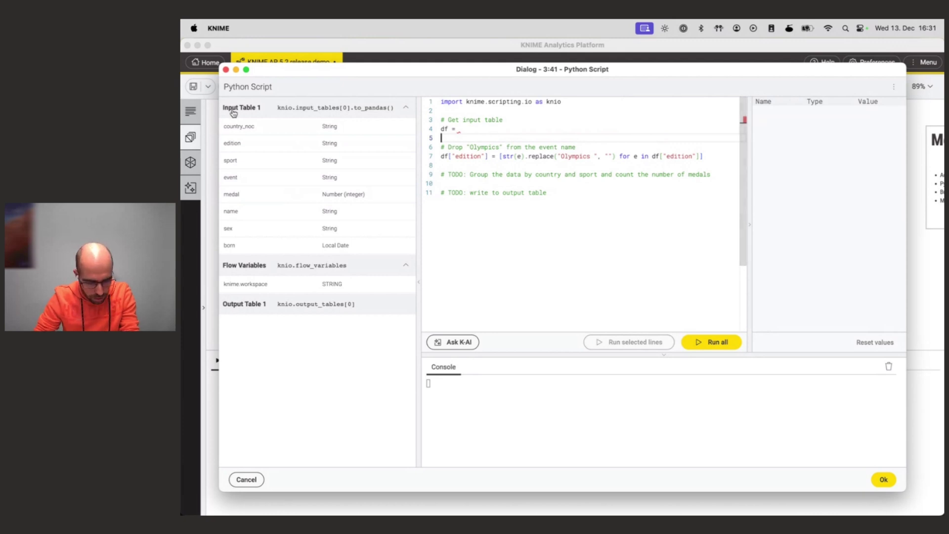
{"action": "left_click_drag", "start_coordinate": [320, 109], "coordinate": [487, 131]}
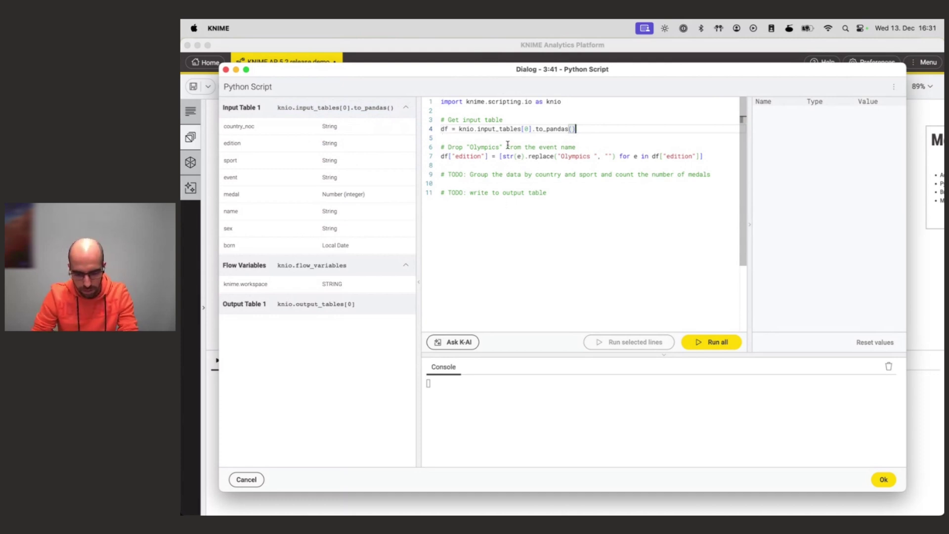
Re-enter the "edition" column name at the start of the Olympics replacement line using the code completion suggestion
{"action": "double_click", "coordinate": [459, 157]}
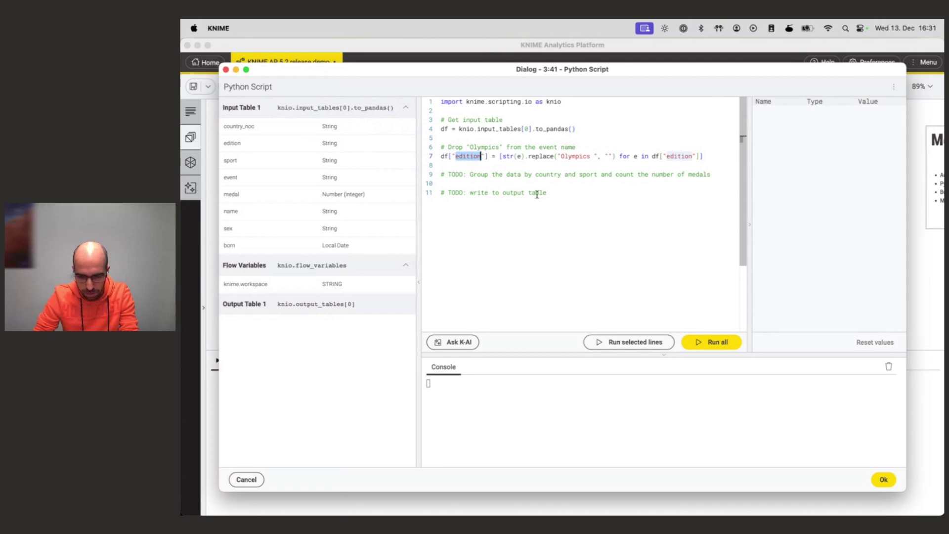
{"action": "left_click", "coordinate": [707, 155]}
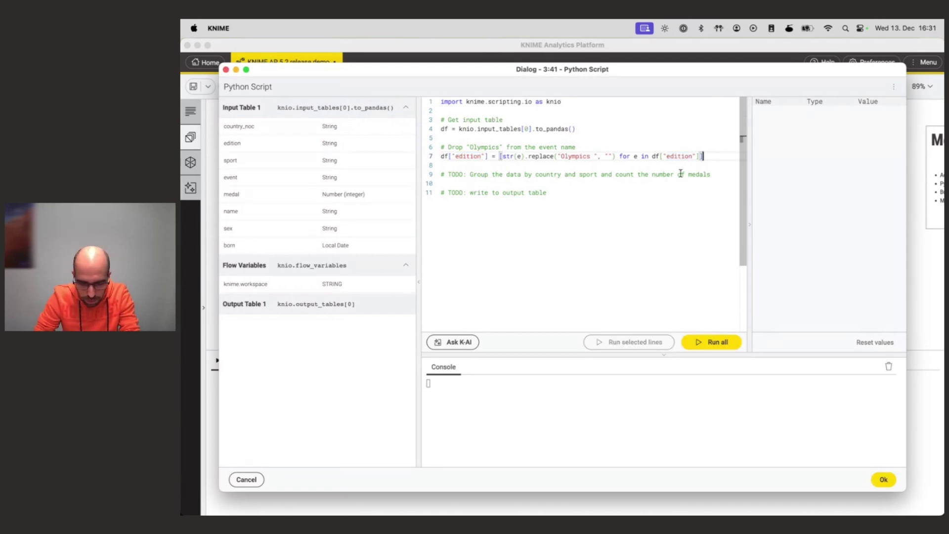
{"action": "left_click_drag", "start_coordinate": [451, 156], "coordinate": [486, 156]}
{"action": "key", "text": "BackSpace"}
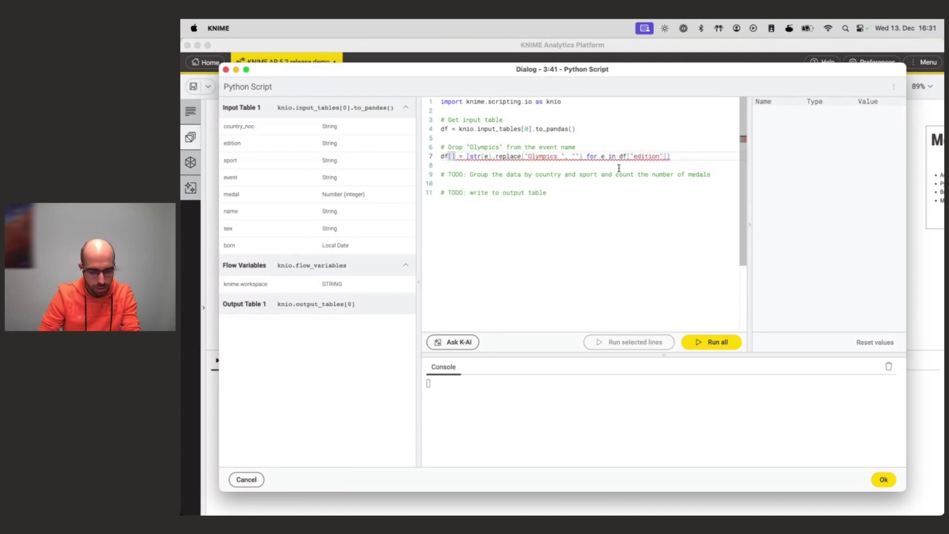
{"action": "type", "text": "\"ed"}
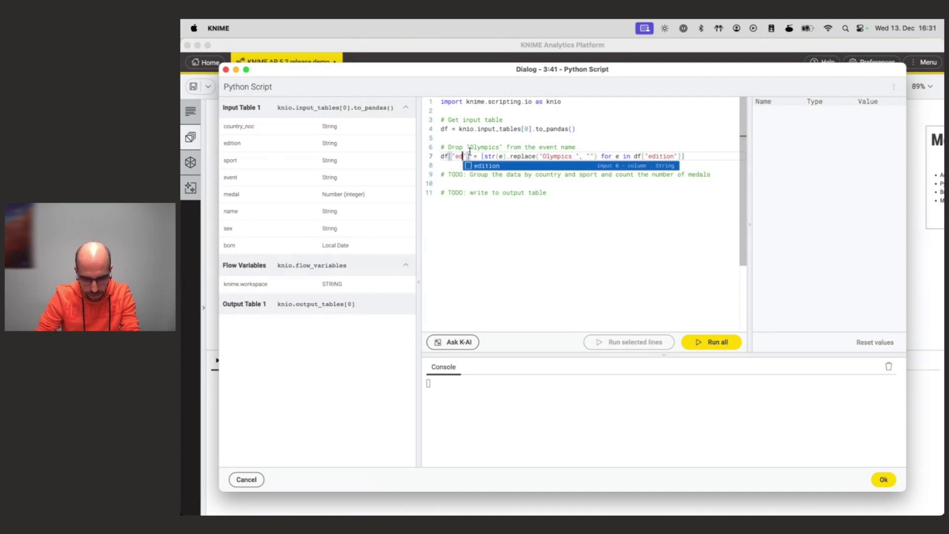
{"action": "key", "text": "BackSpace"}
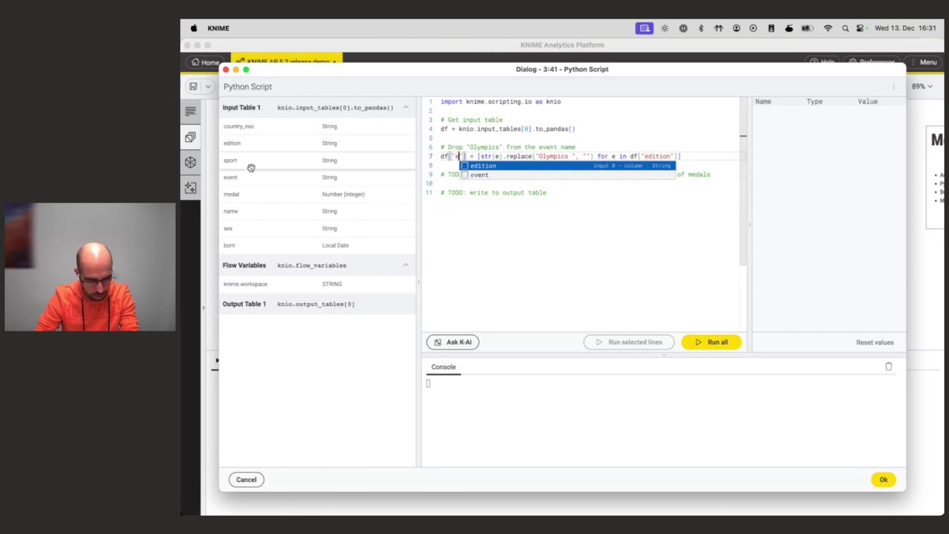
{"action": "left_click", "coordinate": [490, 166]}
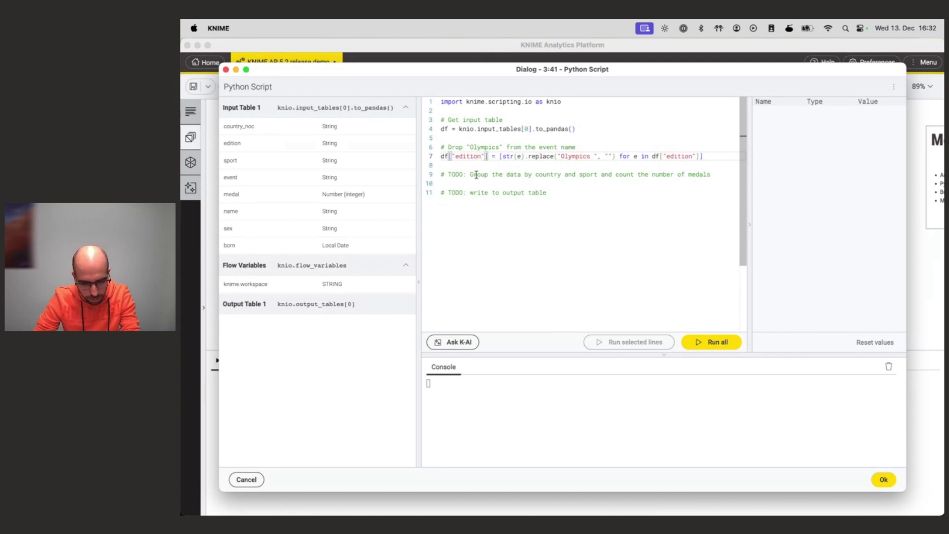
Insert knio.output_tables[0] on a new line below the output table comment and remove the comment's TODO: prefix
{"action": "left_click", "coordinate": [519, 184]}
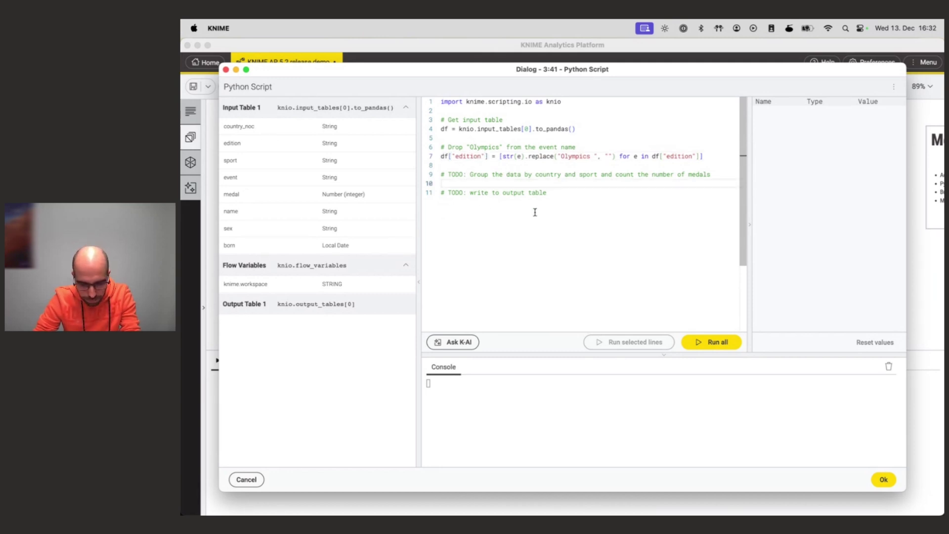
{"action": "left_click", "coordinate": [494, 218]}
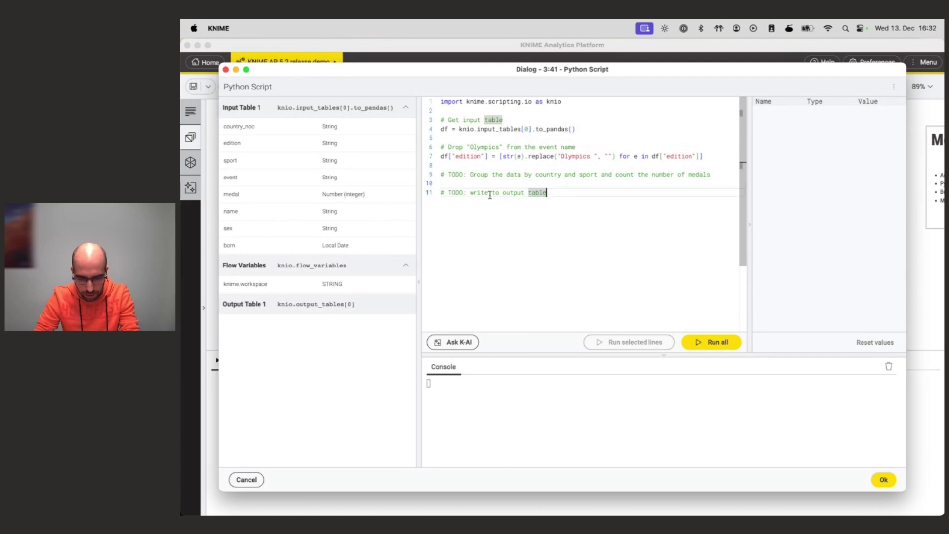
{"action": "key", "text": "Return"}
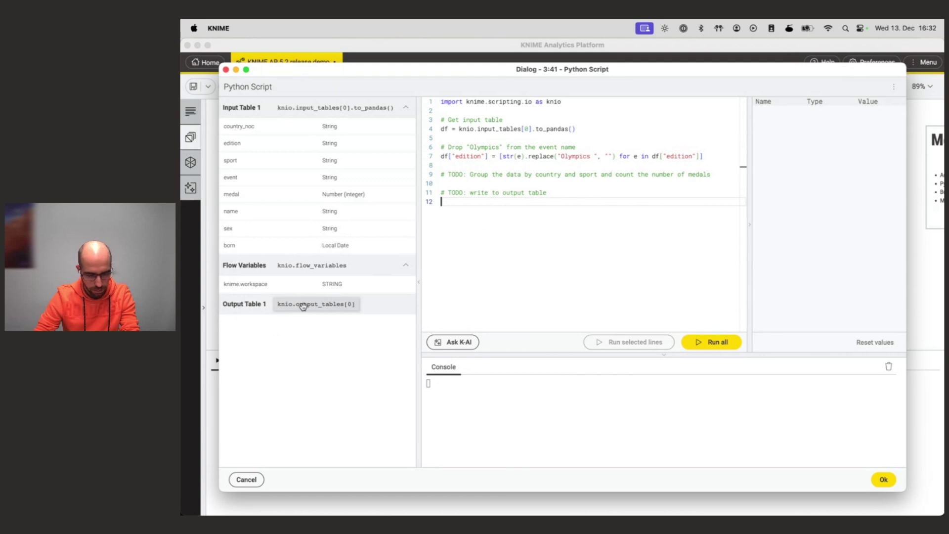
{"action": "left_click_drag", "start_coordinate": [302, 307], "coordinate": [489, 218]}
{"action": "key", "text": "Up"}
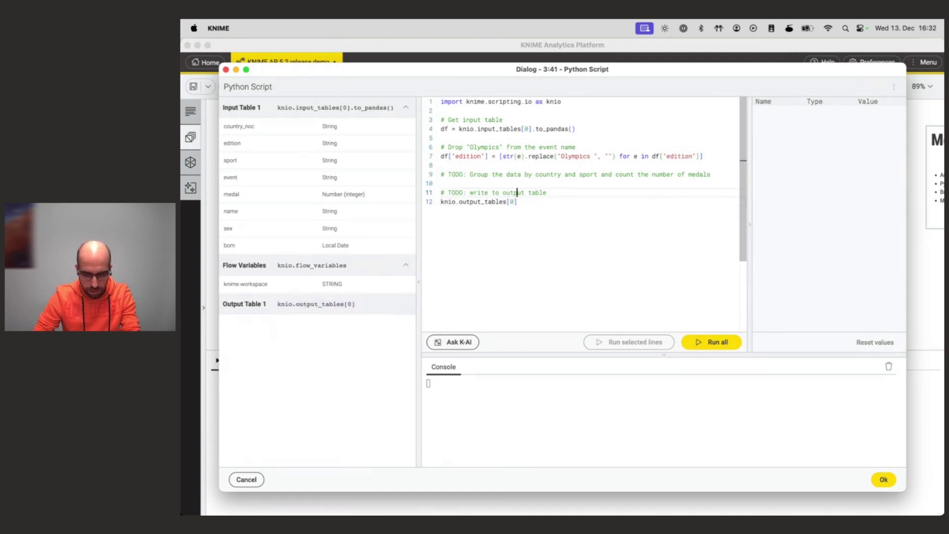
{"action": "left_click_drag", "start_coordinate": [443, 193], "coordinate": [462, 193]}
{"action": "key", "text": "BackSpace"}
Assign knio.Table to the output table from the code completion, viewing the Table class documentation before accepting it
{"action": "key", "text": "Down"}
{"action": "key", "text": "End"}
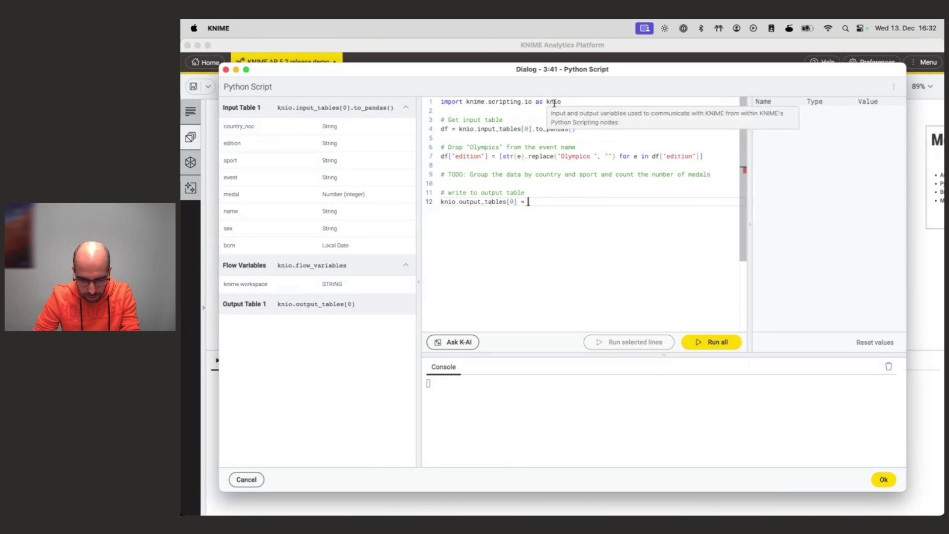
{"action": "type", "text": "knio."}
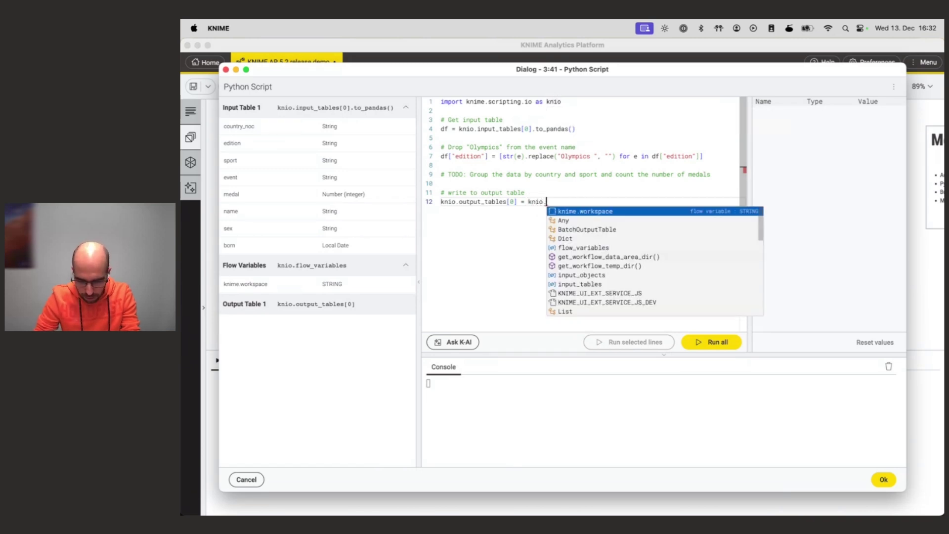
{"action": "type", "text": "Ta"}
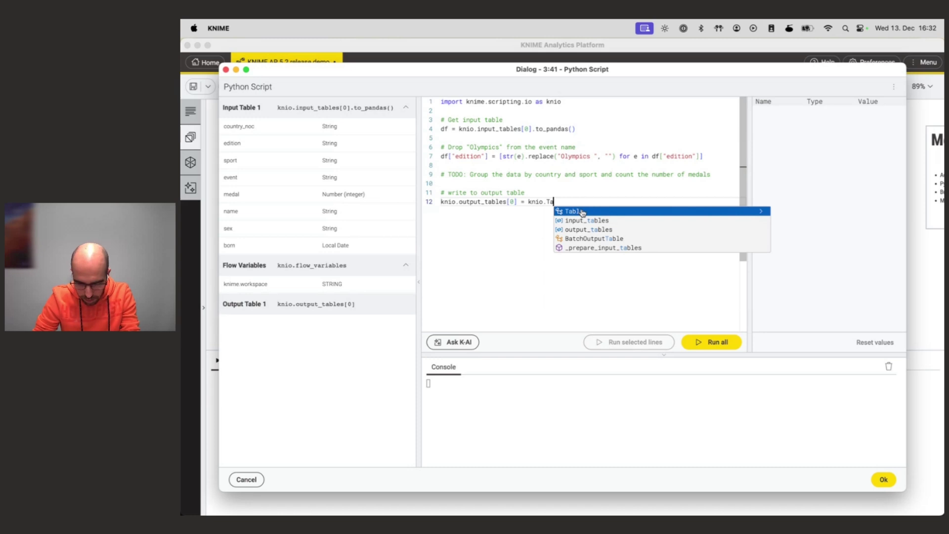
{"action": "left_click", "coordinate": [762, 214]}
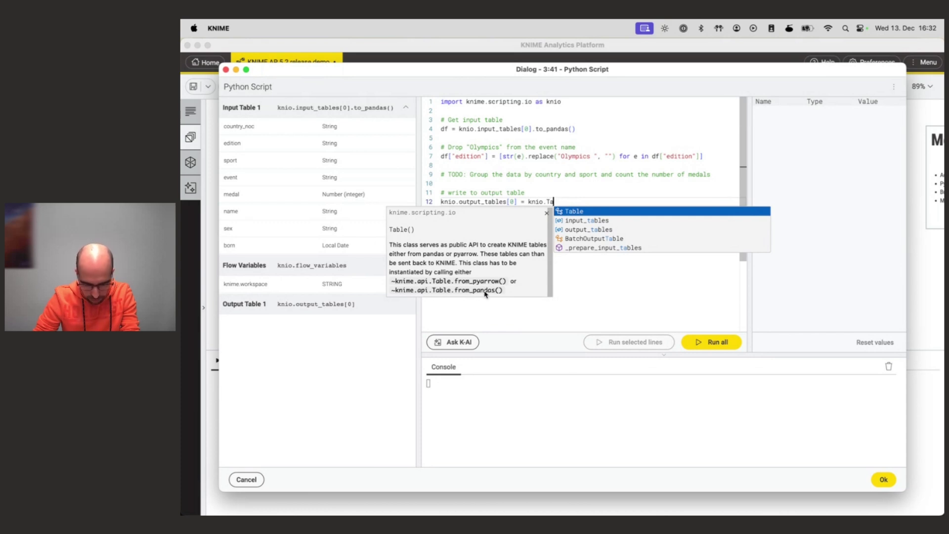
{"action": "left_click", "coordinate": [571, 211]}
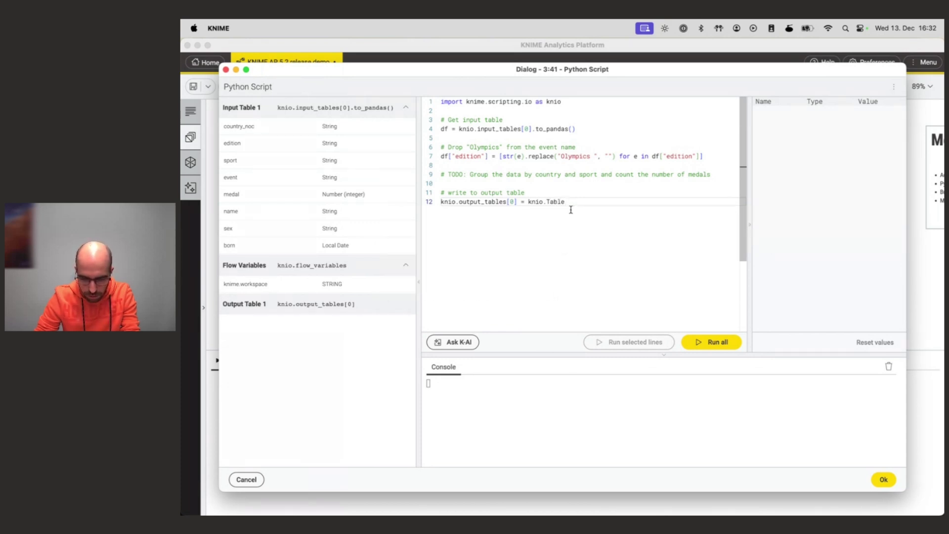
Complete the output assignment with .from_pandas(df), looking through the from_pandas documentation on the way
{"action": "type", "text": ".fr"}
{"action": "scroll", "coordinate": [471, 346], "scroll_direction": "down", "scroll_amount": 5}
{"action": "scroll", "coordinate": [472, 347], "scroll_direction": "down", "scroll_amount": 2}
{"action": "scroll", "coordinate": [472, 346], "scroll_direction": "up", "scroll_amount": 5}
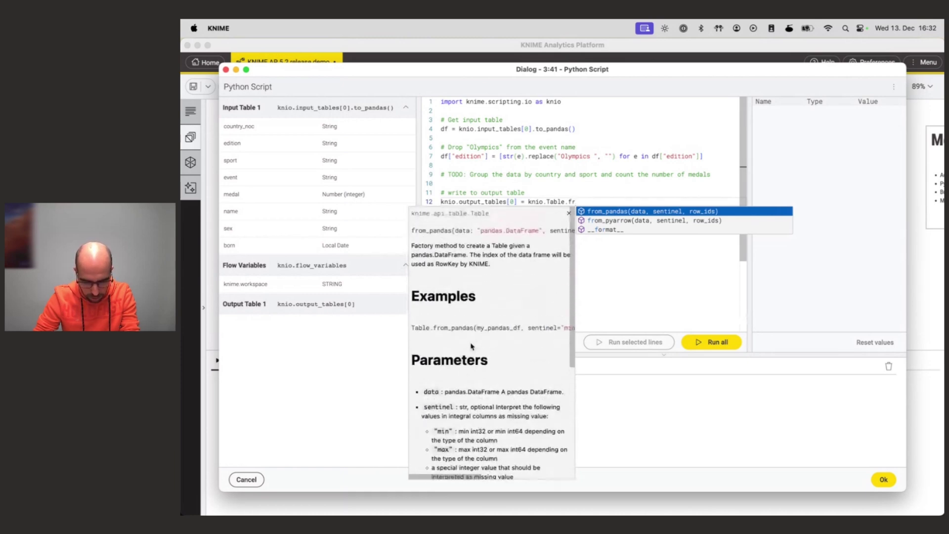
{"action": "key", "text": "Return"}
{"action": "type", "text": "(df"}
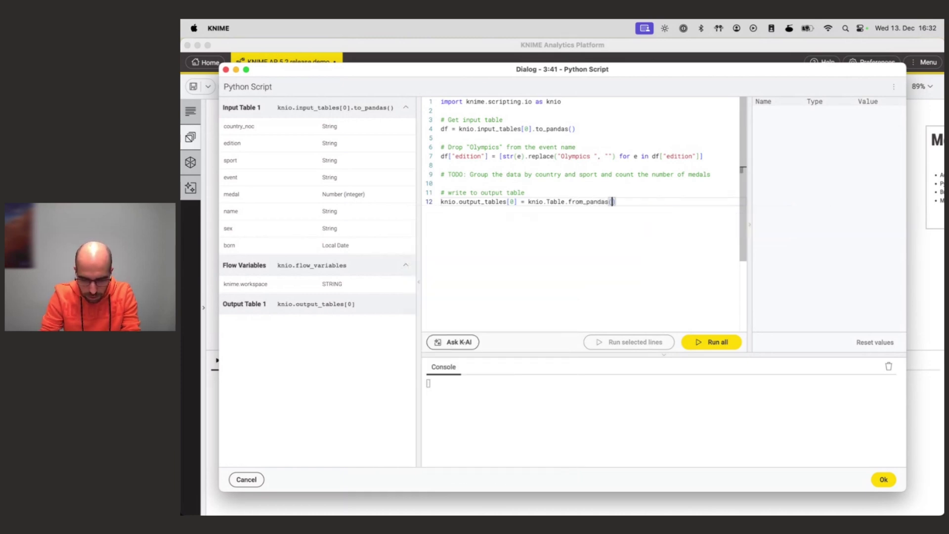
{"action": "left_click", "coordinate": [645, 212]}
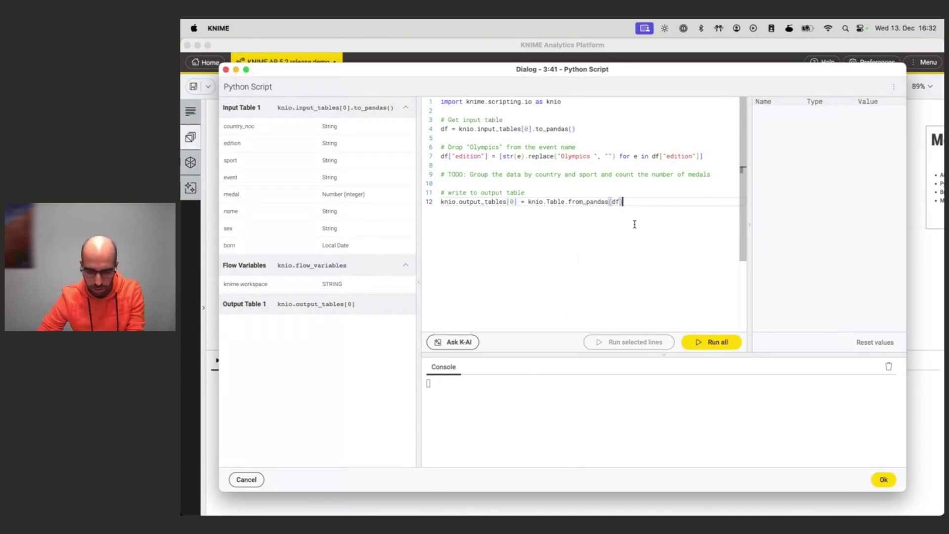
Run the whole script and print the df variable's contents to the console
{"action": "left_click", "coordinate": [719, 341]}
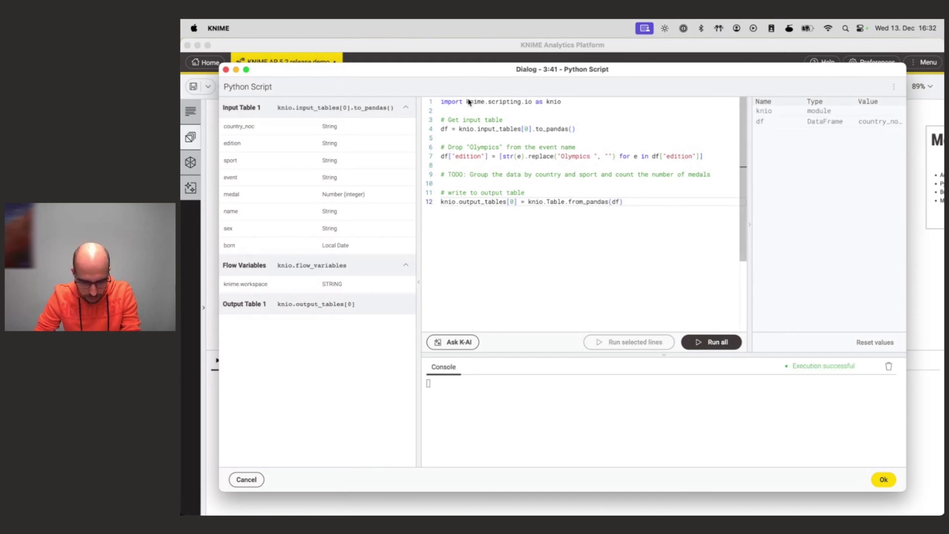
{"action": "left_click", "coordinate": [444, 129]}
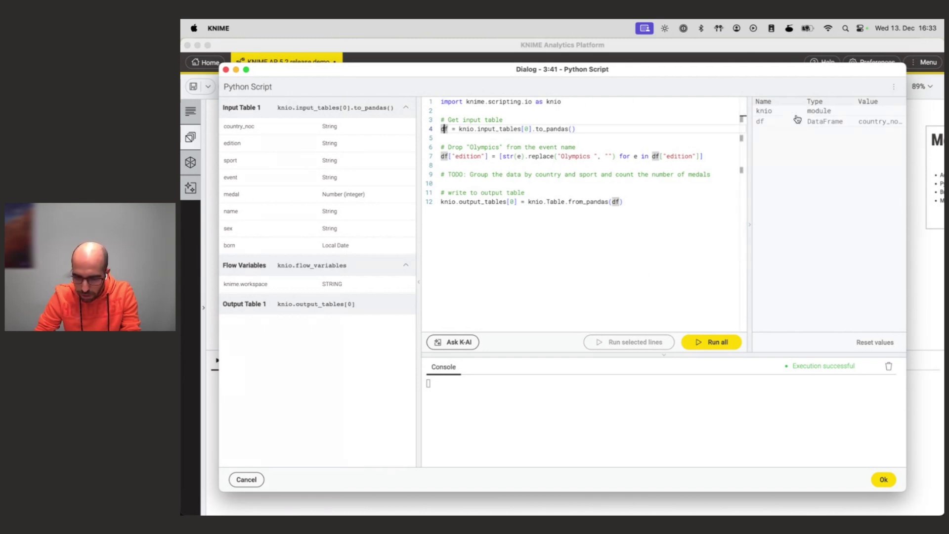
{"action": "left_click", "coordinate": [823, 125]}
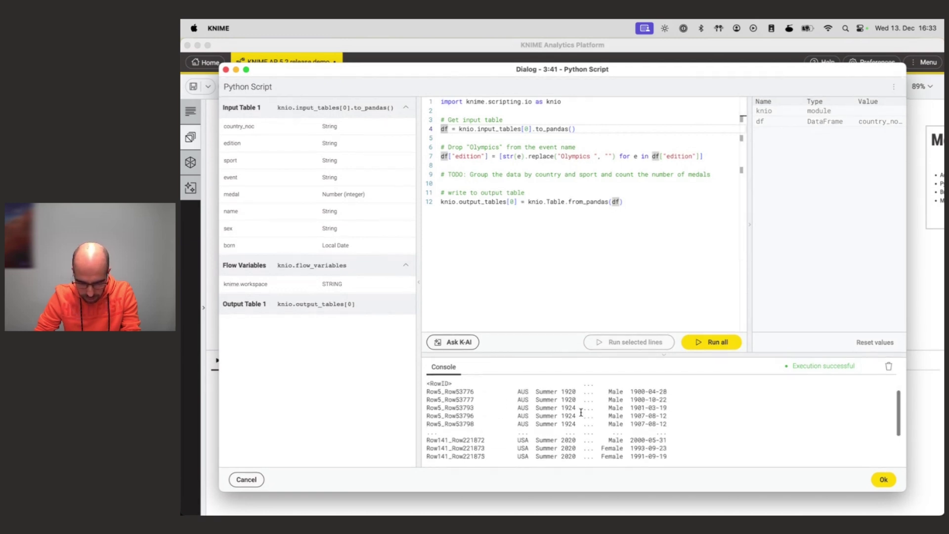
Run only the two script lines that drop "Olympics" from the edition column, then place the cursor below the grouping TODO comment
{"action": "scroll", "coordinate": [581, 411], "scroll_direction": "up", "scroll_amount": 5}
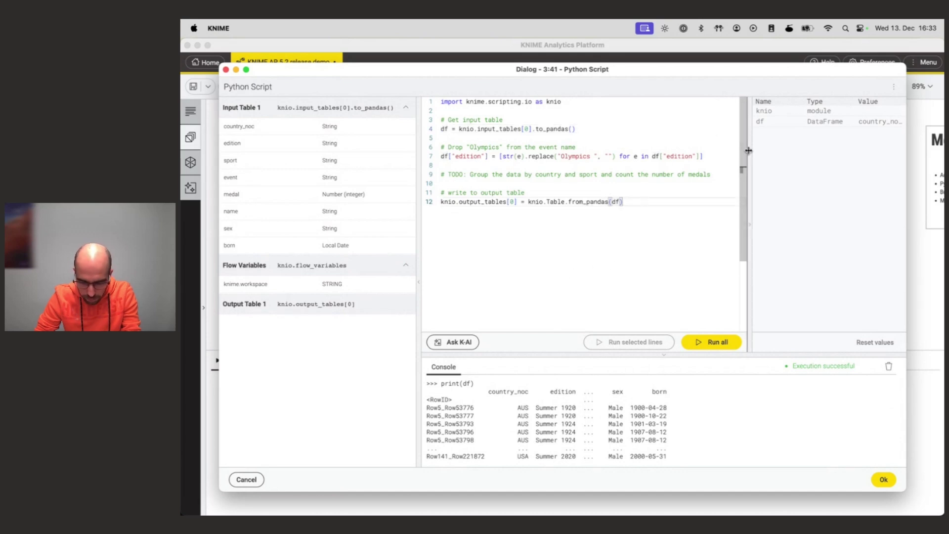
{"action": "left_click_drag", "start_coordinate": [706, 156], "coordinate": [439, 147]}
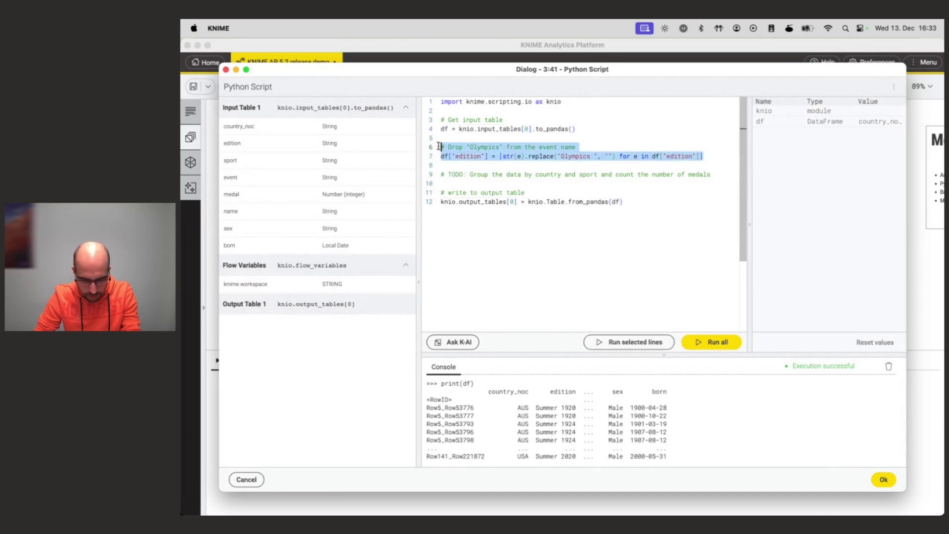
{"action": "left_click", "coordinate": [637, 341]}
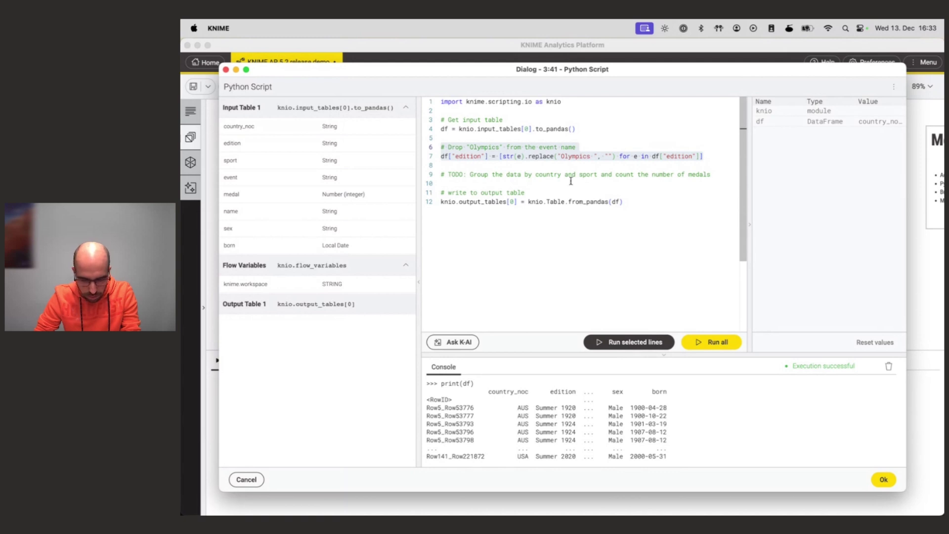
{"action": "left_click", "coordinate": [674, 184]}
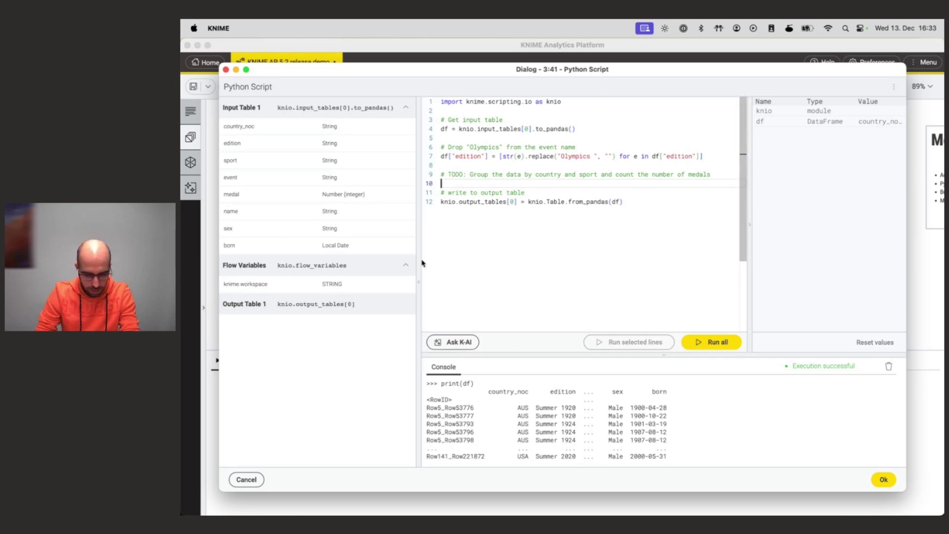
Select the grouping task text in the TODO comment, open the K-AI coding assistant and accept its disclaimer
{"action": "left_click_drag", "start_coordinate": [419, 259], "coordinate": [410, 255]}
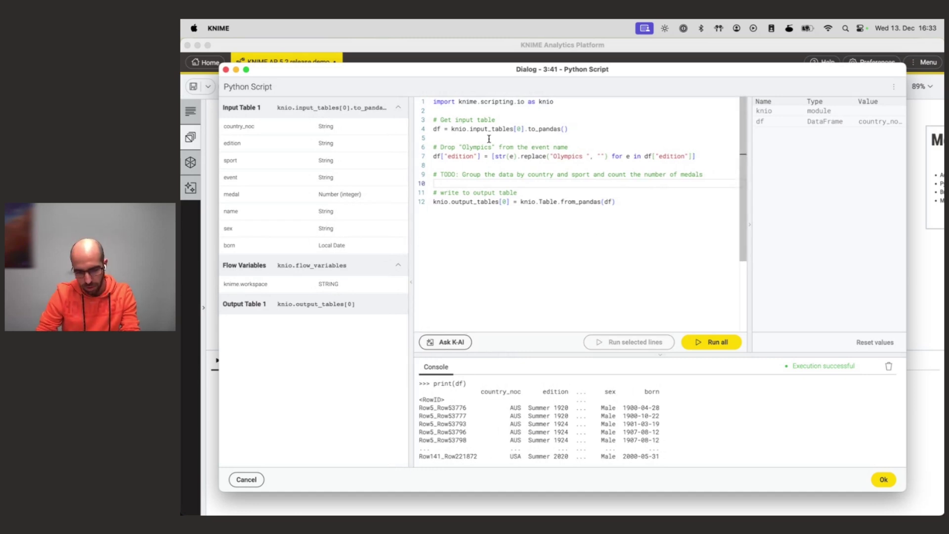
{"action": "left_click_drag", "start_coordinate": [463, 175], "coordinate": [707, 176]}
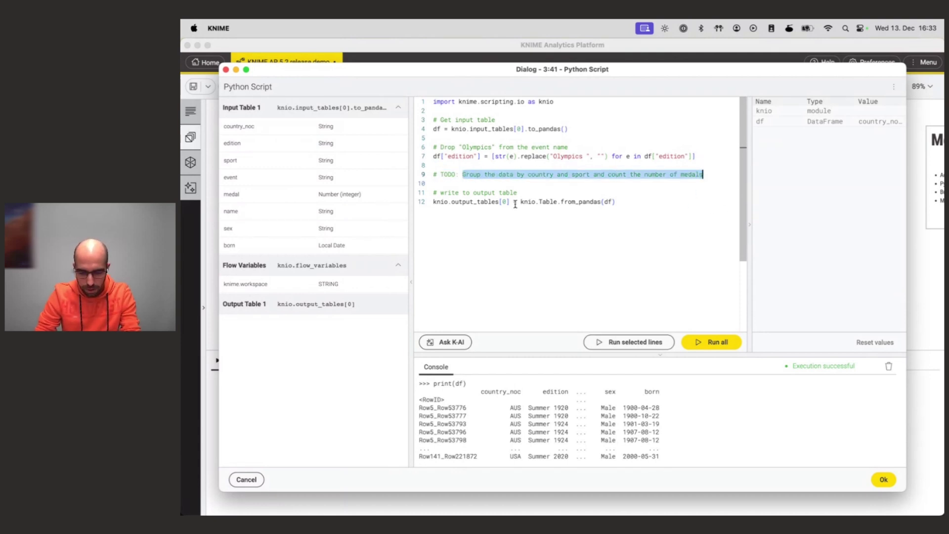
{"action": "left_click", "coordinate": [443, 344]}
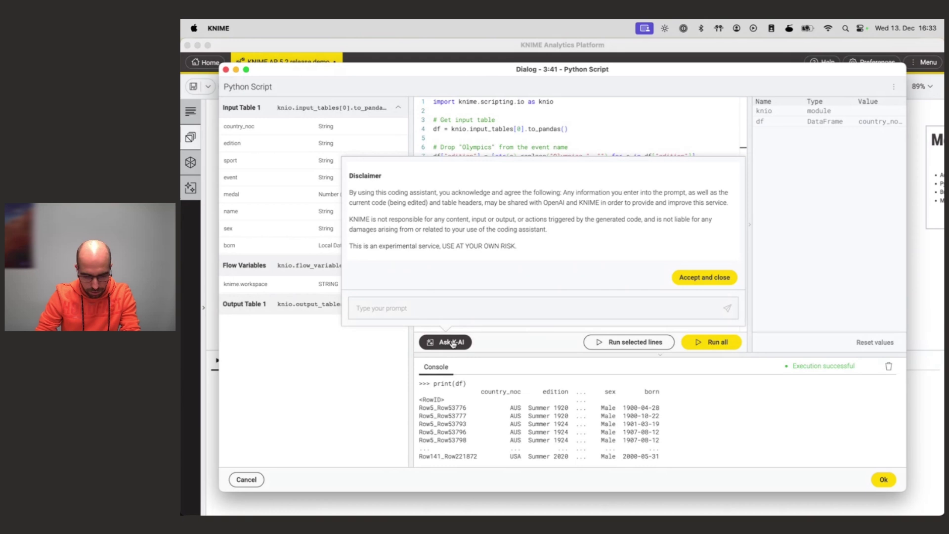
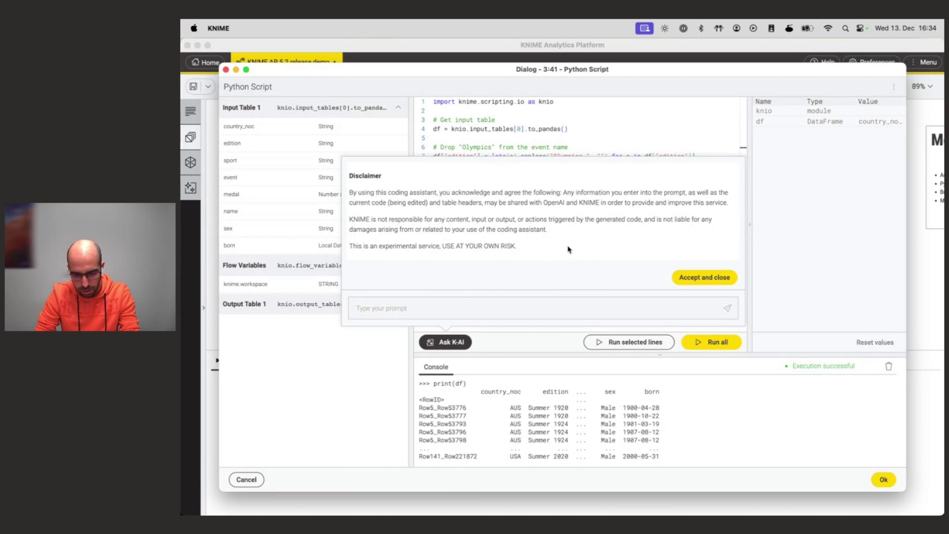
{"action": "left_click", "coordinate": [716, 279]}
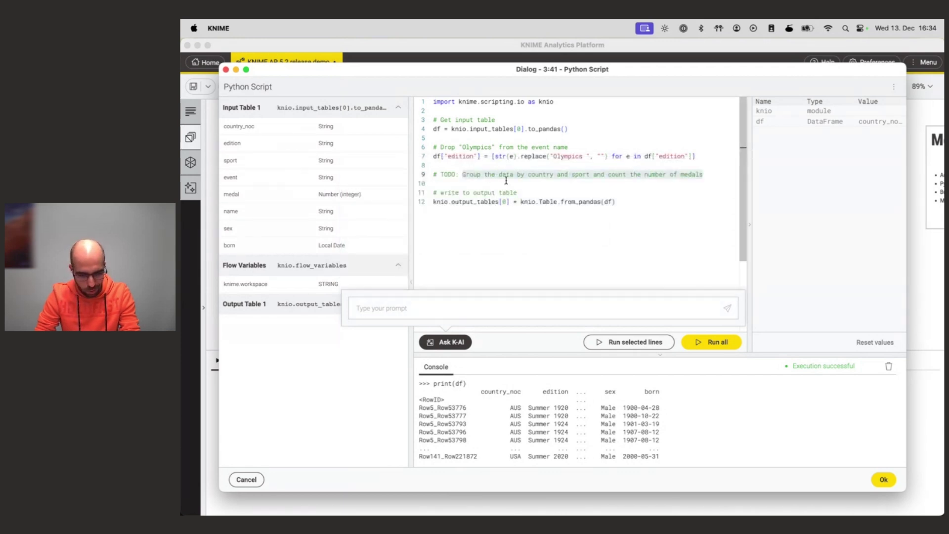
Ask K-AI to "Group the data by country and sport and count the number of medals"
{"action": "left_click", "coordinate": [493, 310]}
{"action": "type", "text": "Group the data by country and sport and count the number of medals"}
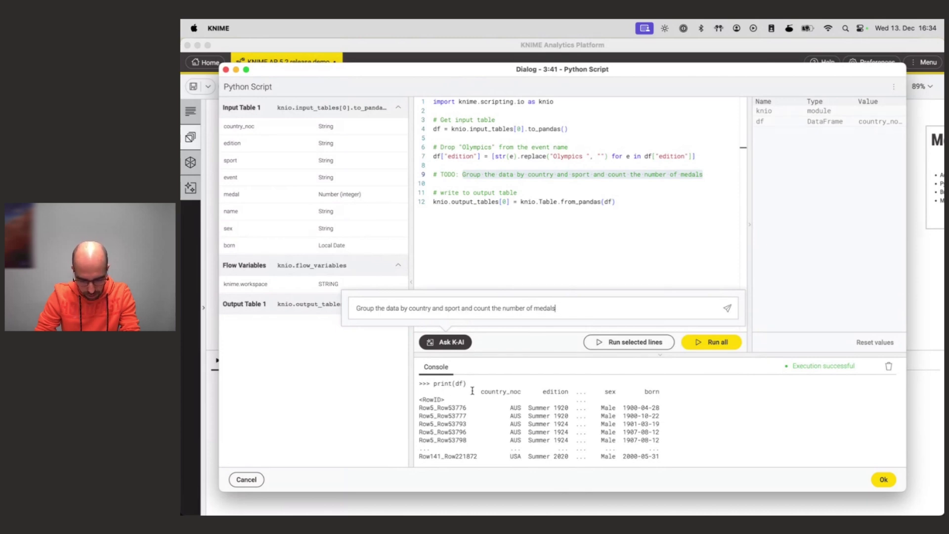
{"action": "left_click_drag", "start_coordinate": [483, 392], "coordinate": [659, 394]}
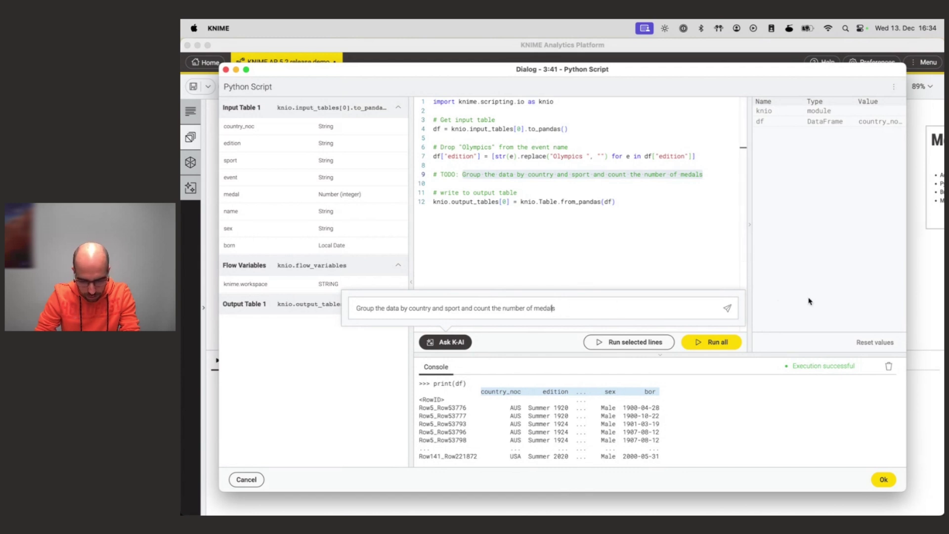
{"action": "left_click", "coordinate": [727, 308]}
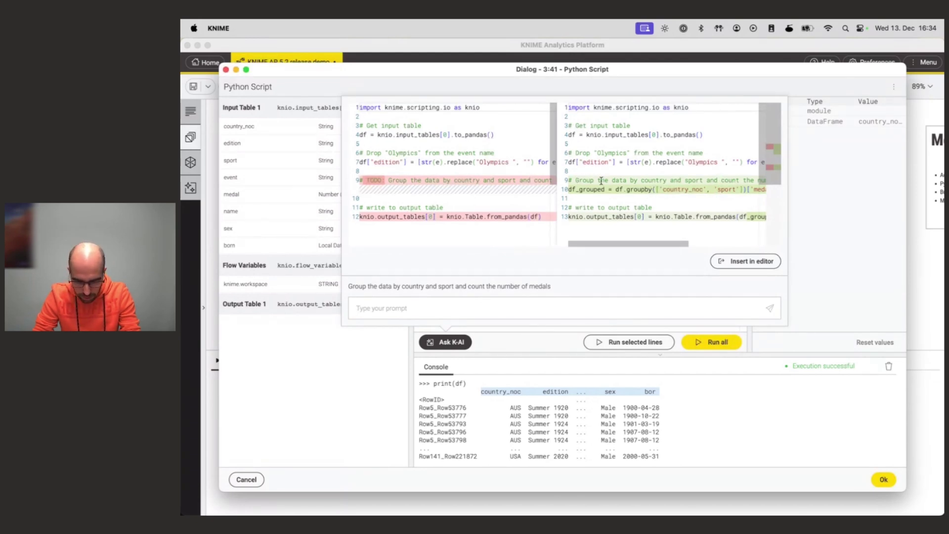
Review K-AI's suggested df_grouped code against the current script and insert it in the editor
{"action": "scroll", "coordinate": [601, 181], "scroll_direction": "right", "scroll_amount": 2}
{"action": "left_click_drag", "start_coordinate": [559, 174], "coordinate": [469, 170]}
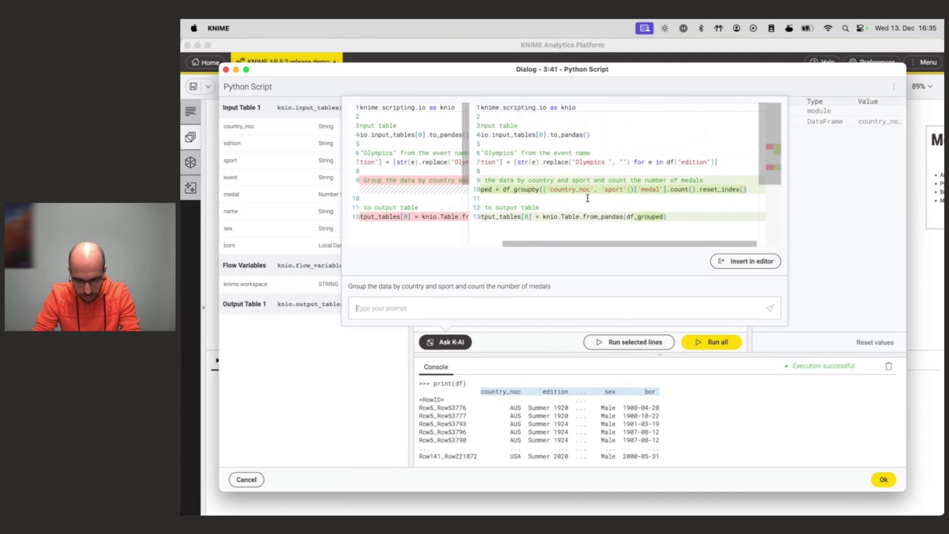
{"action": "scroll", "coordinate": [656, 182], "scroll_direction": "left", "scroll_amount": 2}
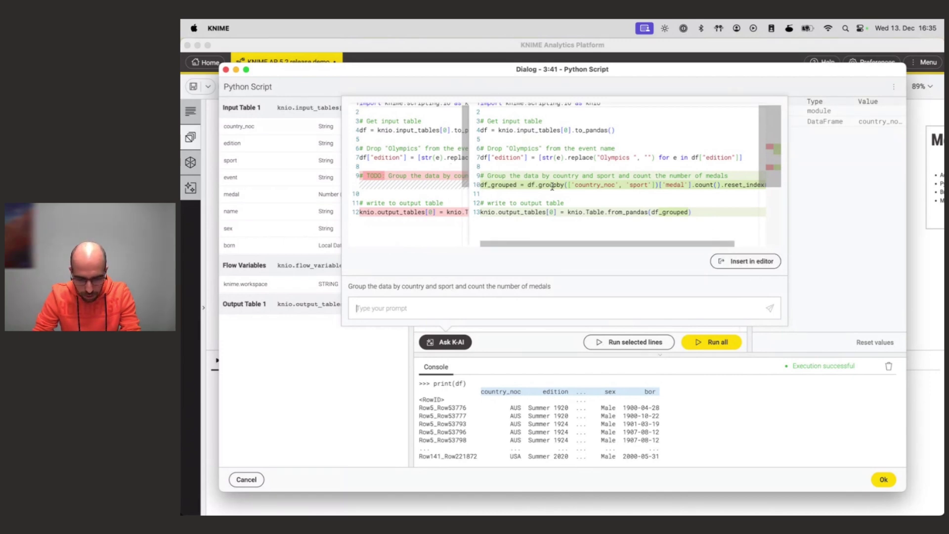
{"action": "scroll", "coordinate": [640, 187], "scroll_direction": "right", "scroll_amount": 2}
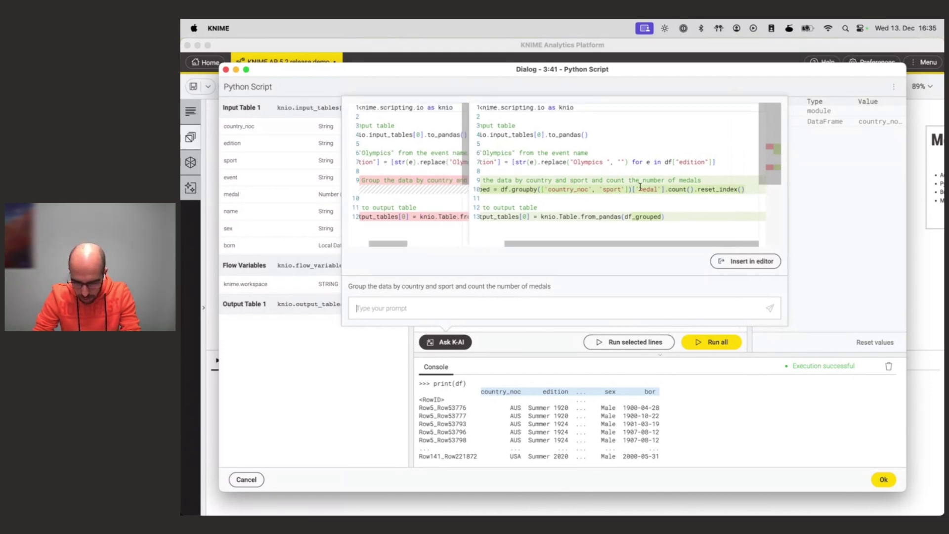
{"action": "scroll", "coordinate": [505, 186], "scroll_direction": "left", "scroll_amount": 2}
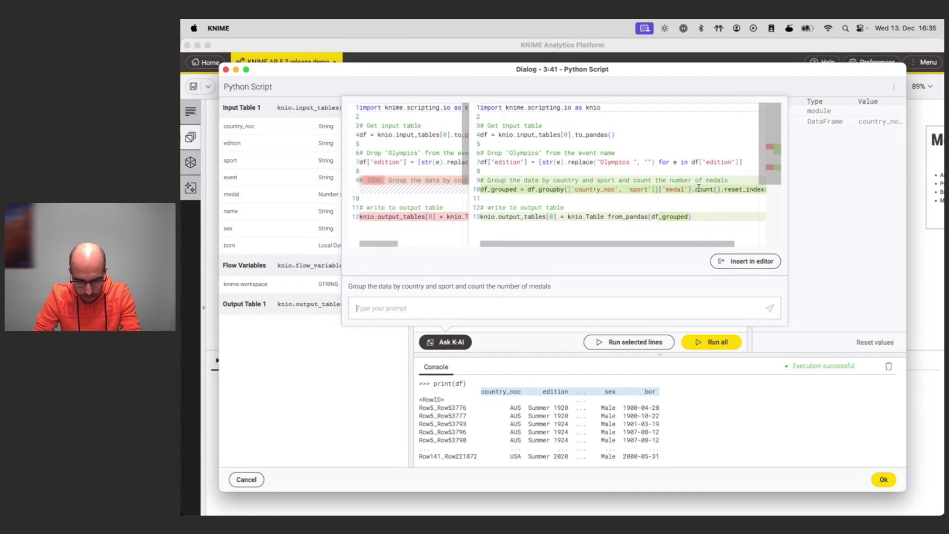
{"action": "left_click", "coordinate": [499, 189]}
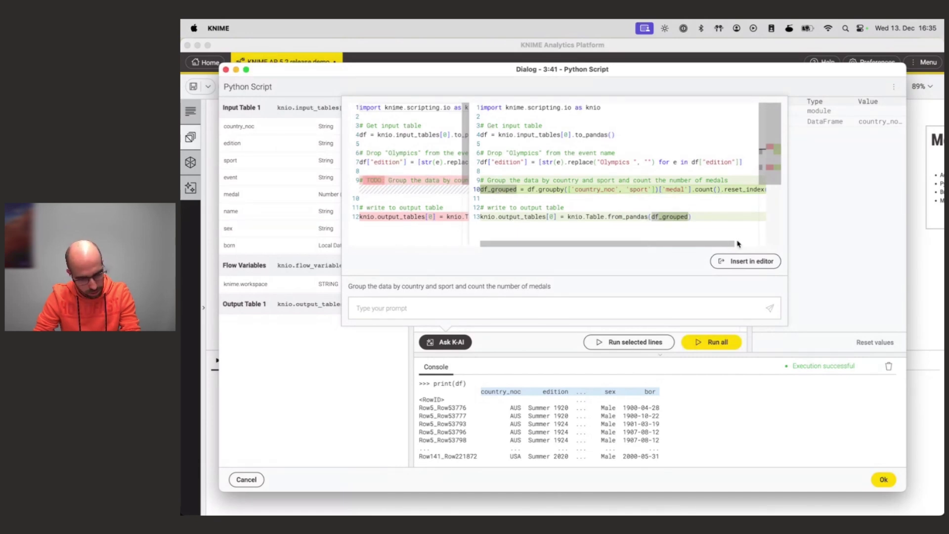
{"action": "left_click", "coordinate": [746, 262]}
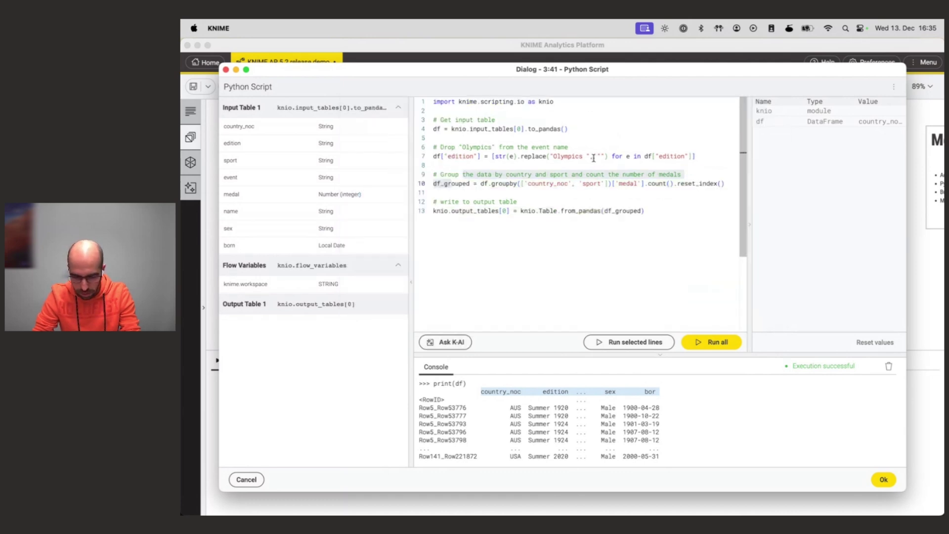
Run the whole script and print the df_grouped variable's contents to the console
{"action": "left_click", "coordinate": [712, 342]}
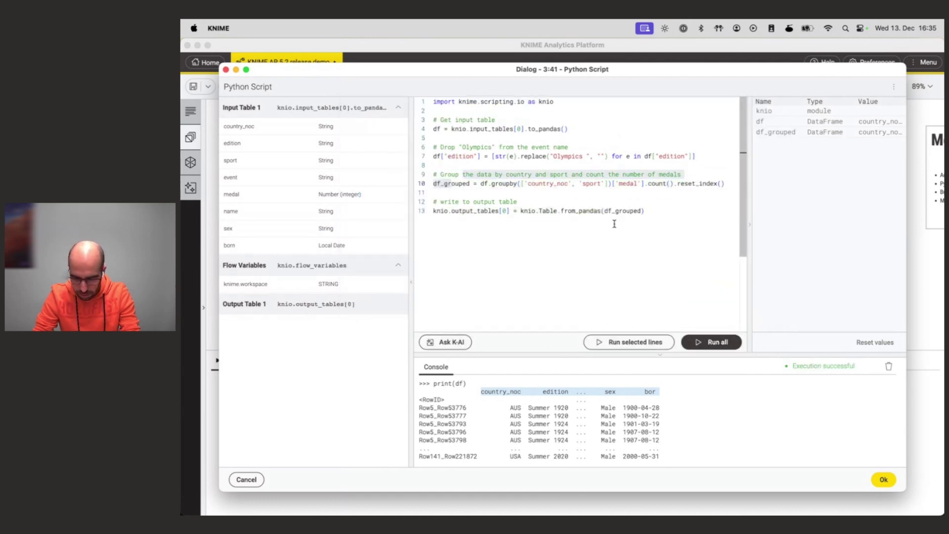
{"action": "left_click", "coordinate": [778, 137]}
{"action": "scroll", "coordinate": [487, 430], "scroll_direction": "up", "scroll_amount": 4}
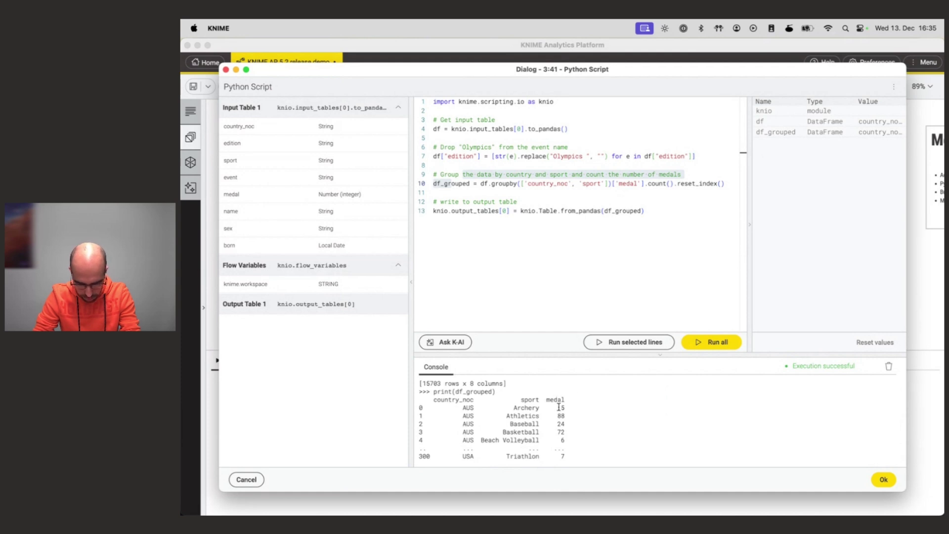
Confirm the script, execute the Python Script node and look through its output table
{"action": "left_click", "coordinate": [883, 479]}
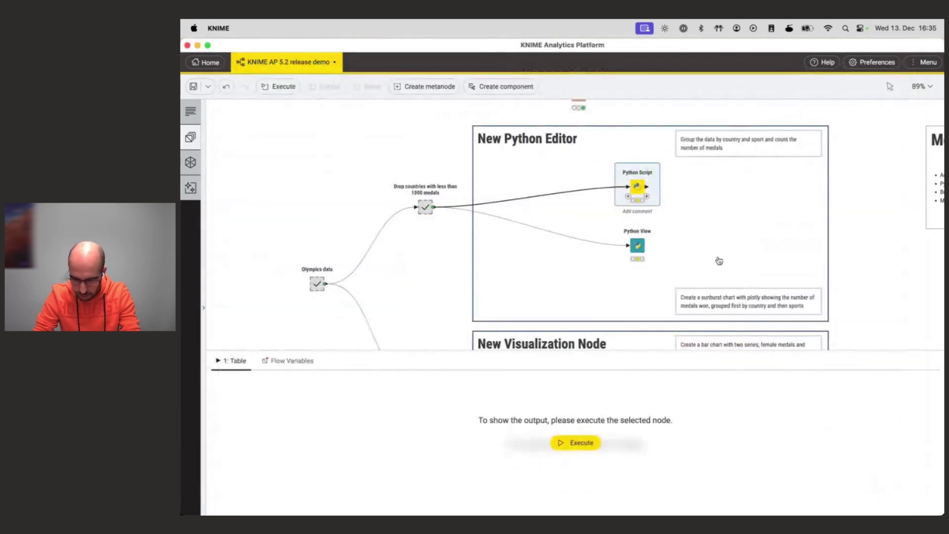
{"action": "left_click", "coordinate": [631, 164]}
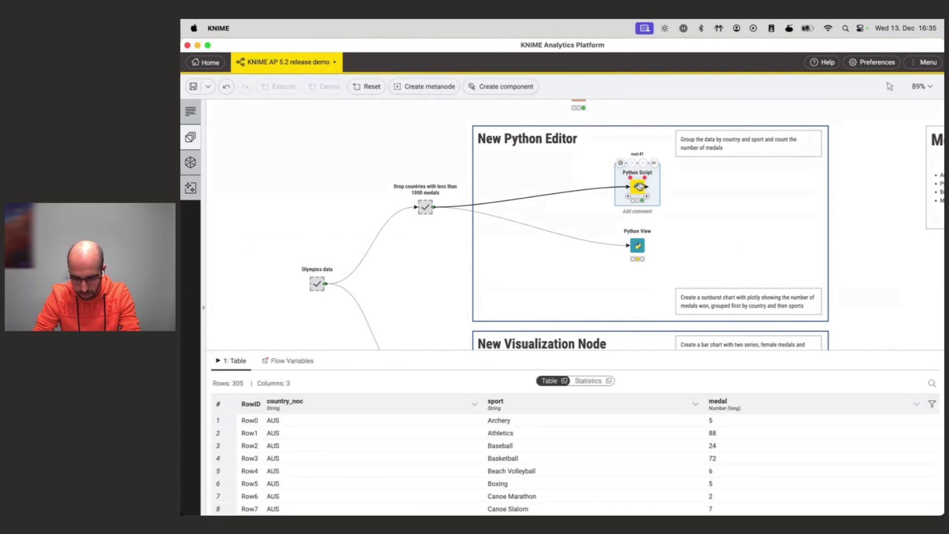
{"action": "scroll", "coordinate": [740, 444], "scroll_direction": "down", "scroll_amount": 10}
{"action": "scroll", "coordinate": [740, 444], "scroll_direction": "up", "scroll_amount": 10}
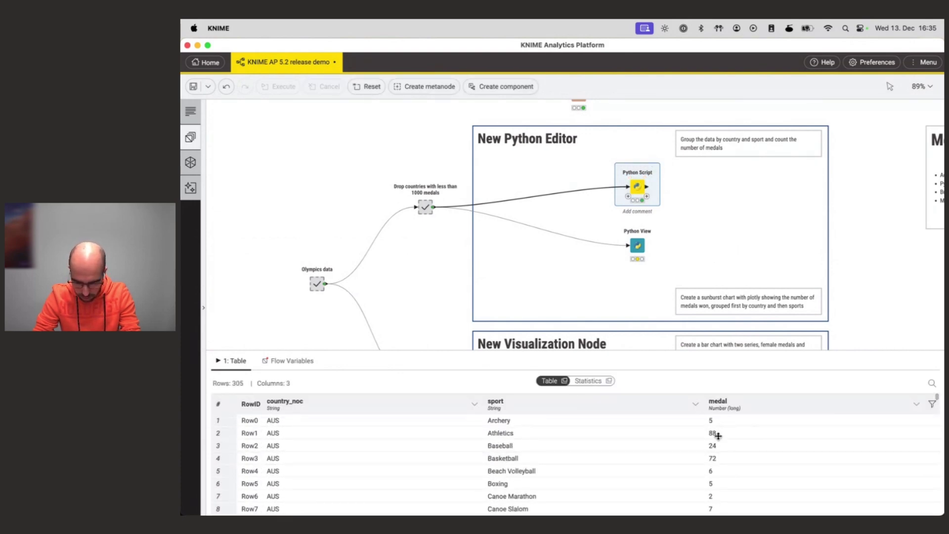
{"action": "scroll", "coordinate": [737, 445], "scroll_direction": "down", "scroll_amount": 4}
{"action": "scroll", "coordinate": [738, 444], "scroll_direction": "down", "scroll_amount": 10}
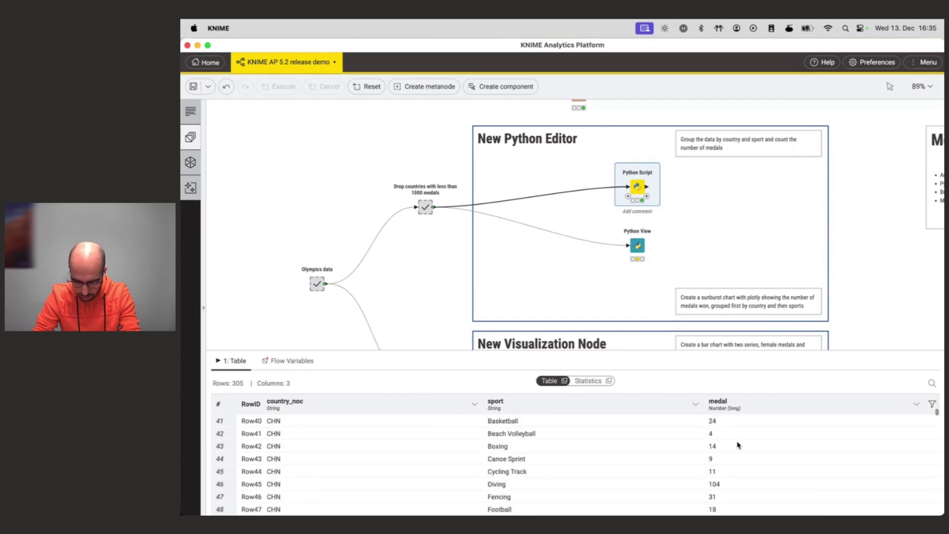
{"action": "scroll", "coordinate": [736, 442], "scroll_direction": "up", "scroll_amount": 12}
Connect the Conda Environment Propagation node's flow variable output to the Python Script node
{"action": "mouse_move", "coordinate": [638, 186]}
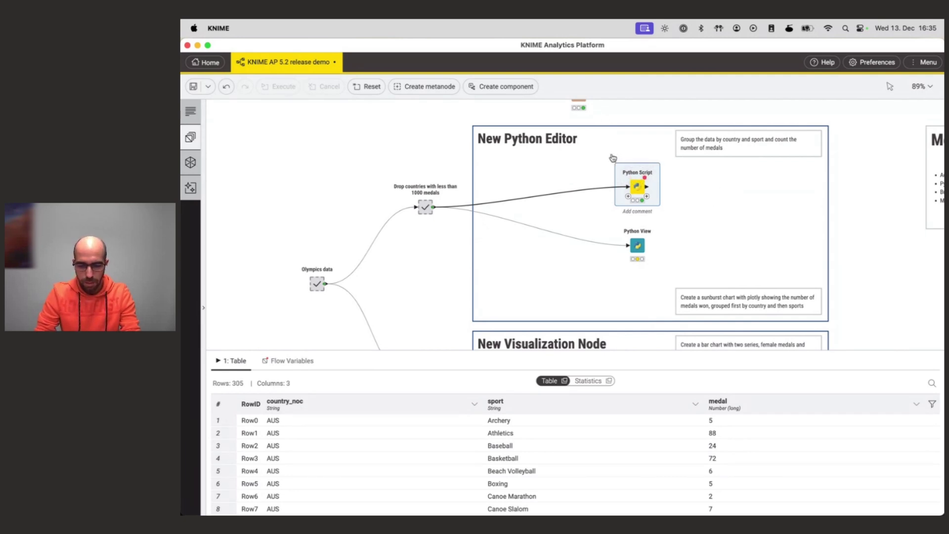
{"action": "scroll", "coordinate": [613, 158], "scroll_direction": "up", "scroll_amount": 1}
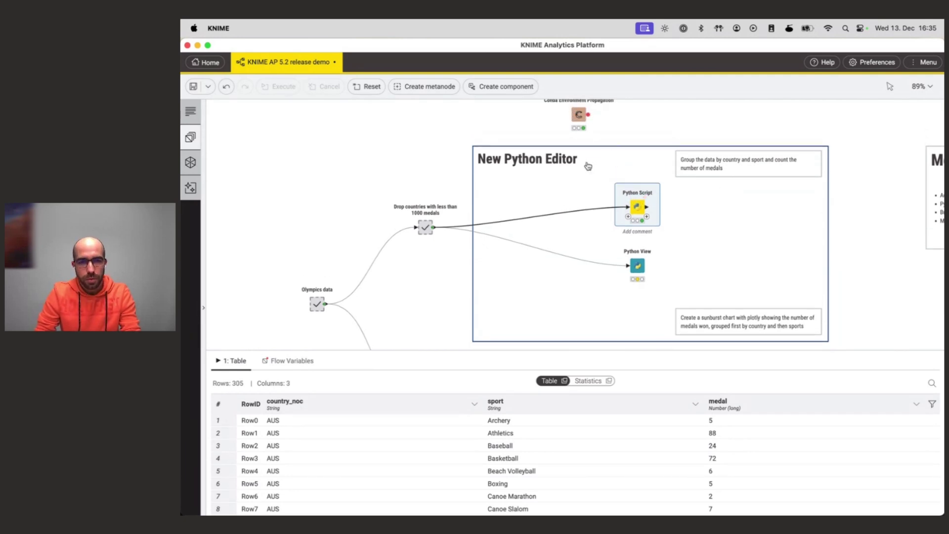
{"action": "scroll", "coordinate": [587, 177], "scroll_direction": "up", "scroll_amount": 1}
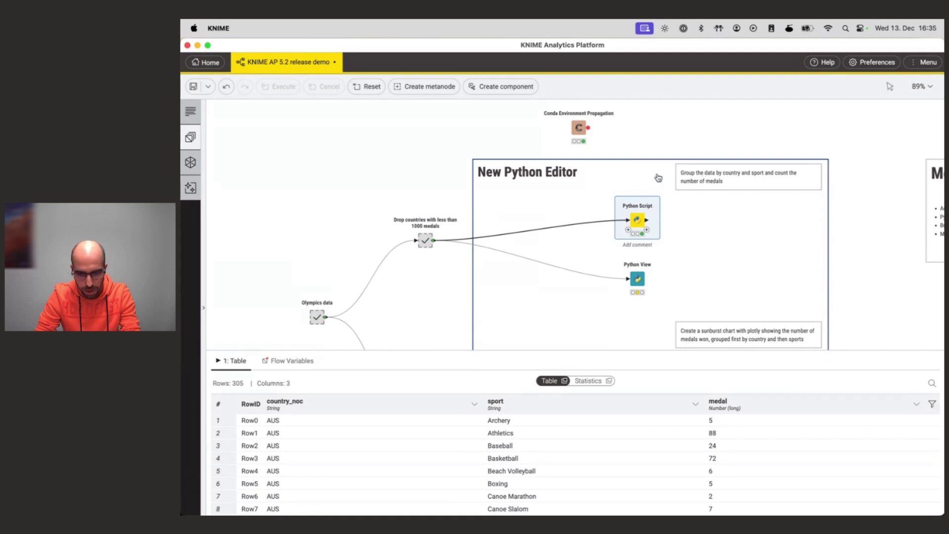
{"action": "mouse_move", "coordinate": [575, 120]}
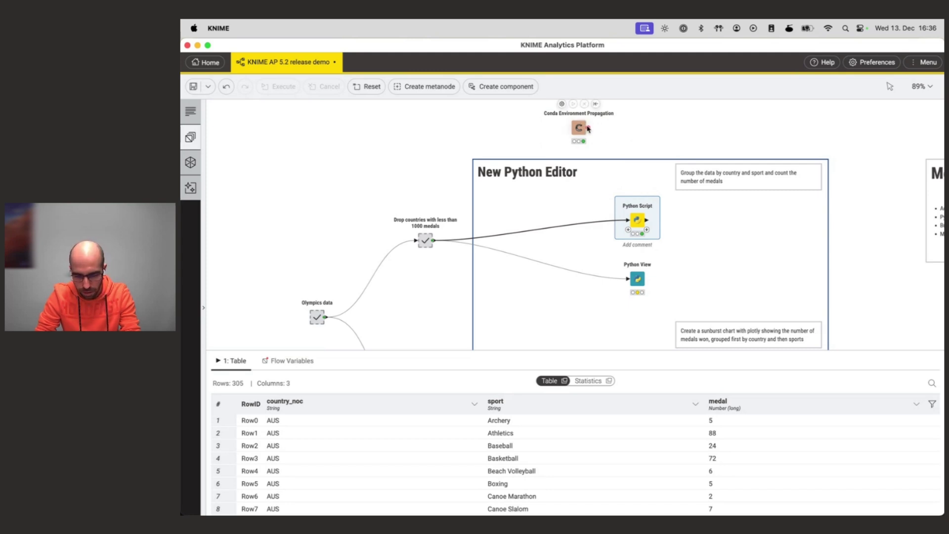
{"action": "left_click_drag", "start_coordinate": [589, 128], "coordinate": [631, 212]}
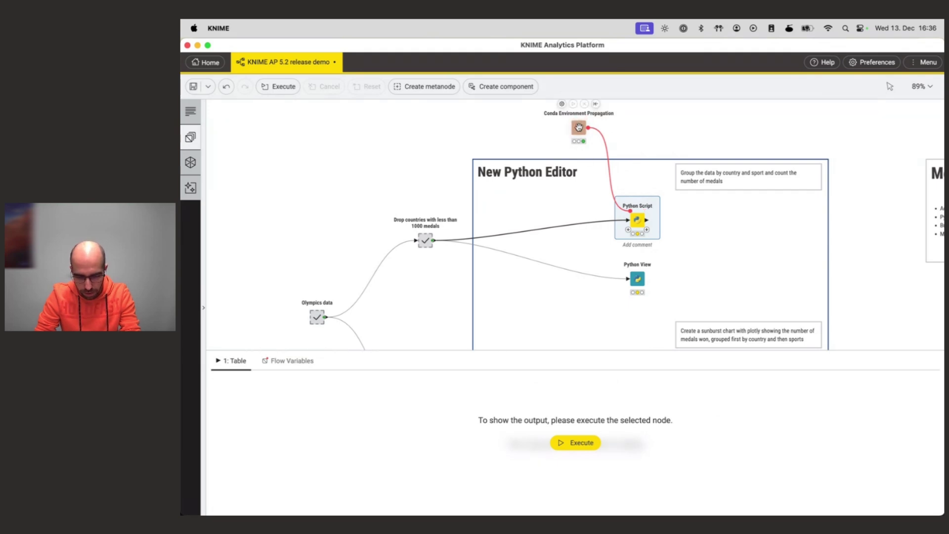
Check the Conda Environment Propagation node's environment choice and package list, keeping geopandas, and close its settings
{"action": "double_click", "coordinate": [578, 128]}
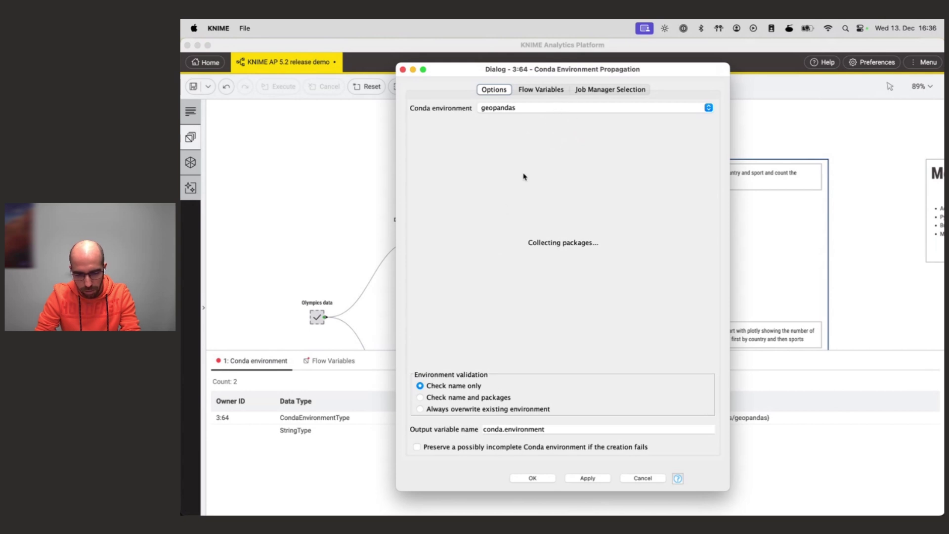
{"action": "left_click", "coordinate": [546, 108]}
{"action": "left_click", "coordinate": [536, 178]}
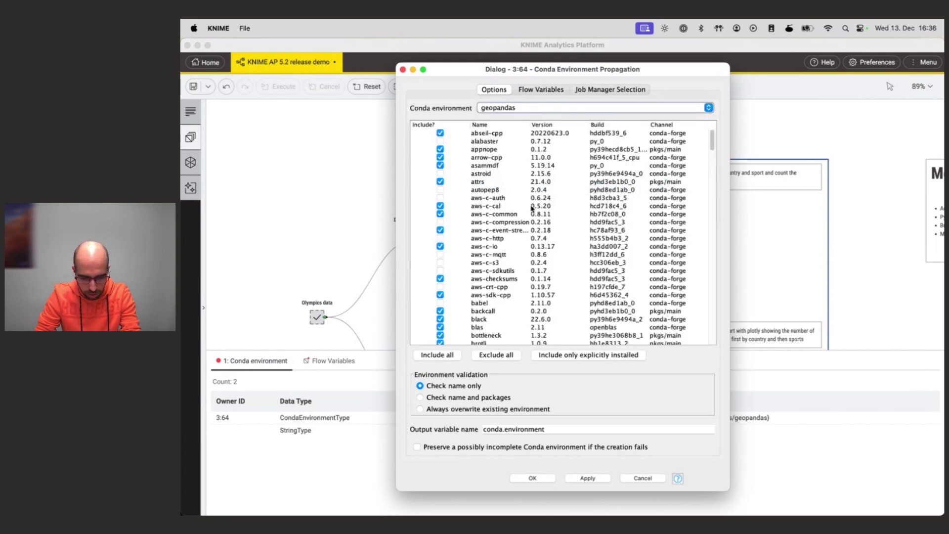
{"action": "left_click", "coordinate": [525, 478]}
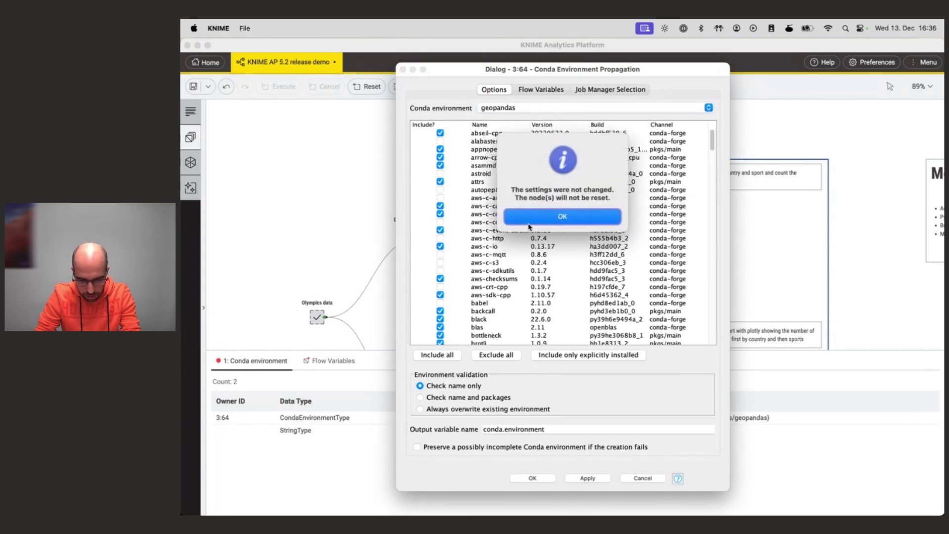
{"action": "left_click", "coordinate": [530, 220]}
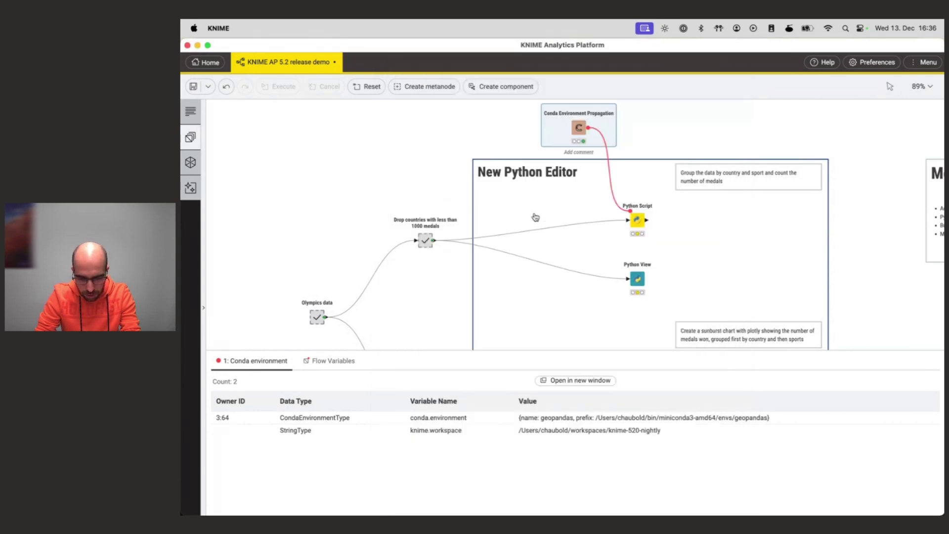
Switch the Python Script node to the Conda Environment Propagation node's conda.environment variable and check the Python executable path in the console
{"action": "double_click", "coordinate": [637, 221]}
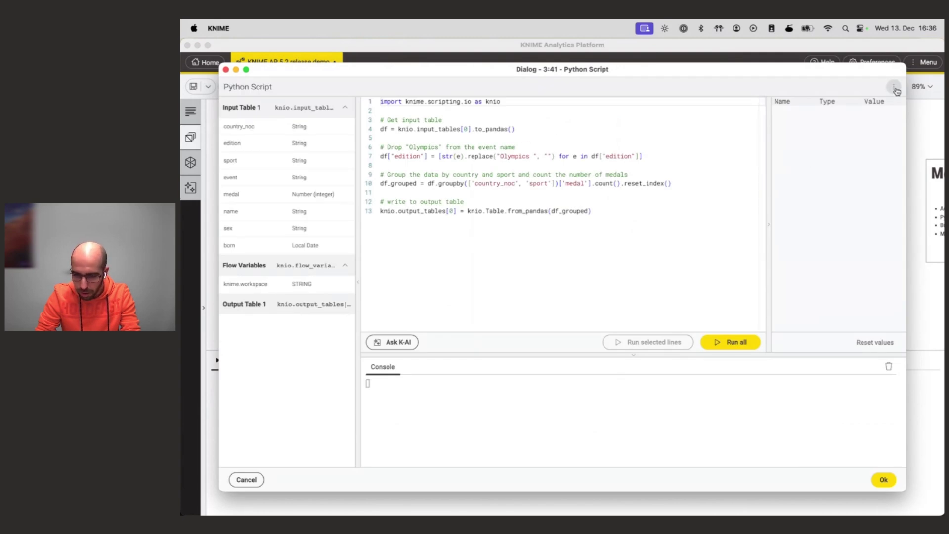
{"action": "left_click", "coordinate": [895, 89]}
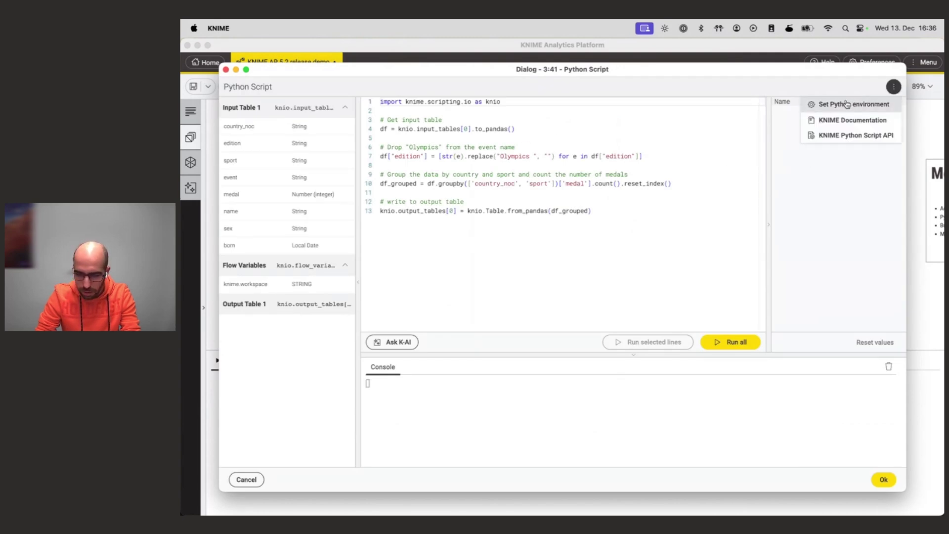
{"action": "left_click", "coordinate": [835, 104]}
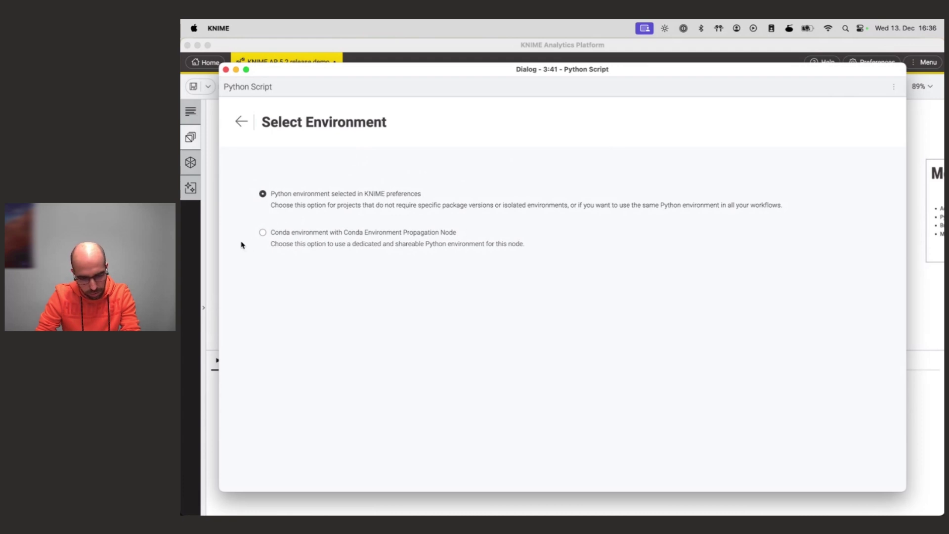
{"action": "left_click", "coordinate": [263, 232]}
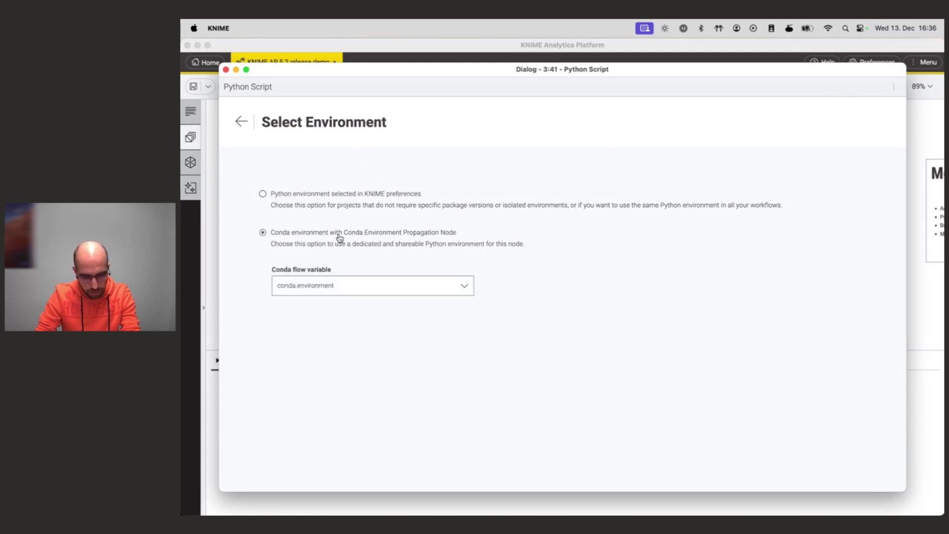
{"action": "left_click", "coordinate": [359, 288]}
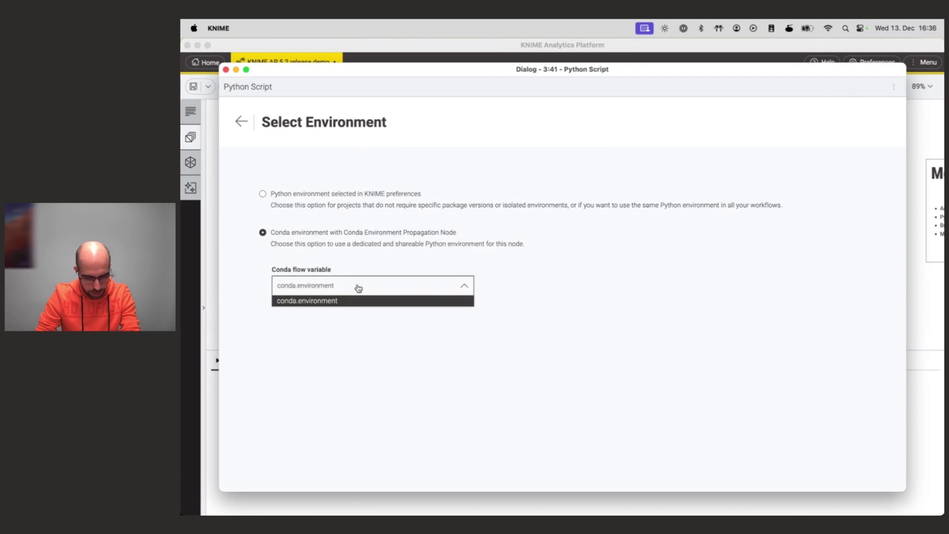
{"action": "left_click", "coordinate": [242, 122]}
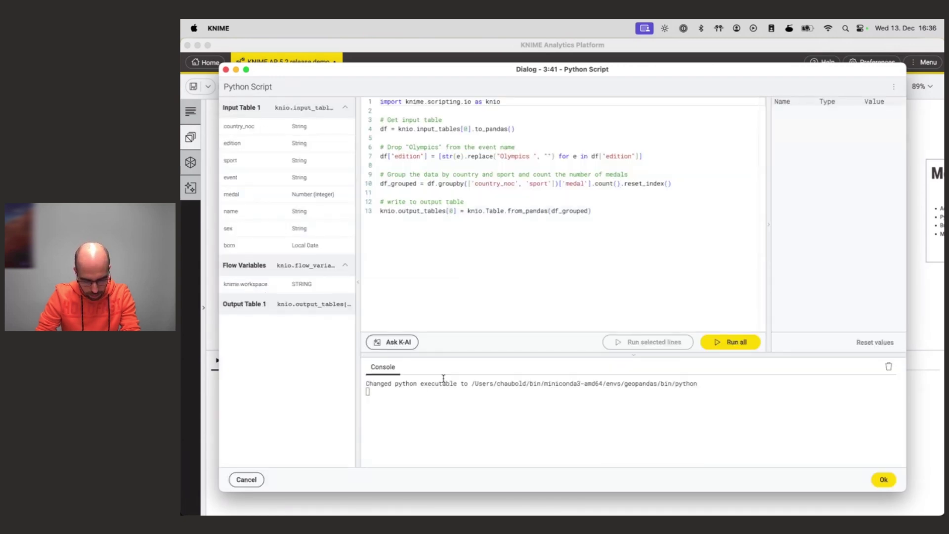
{"action": "left_click_drag", "start_coordinate": [470, 383], "coordinate": [682, 383]}
{"action": "left_click", "coordinate": [686, 387]}
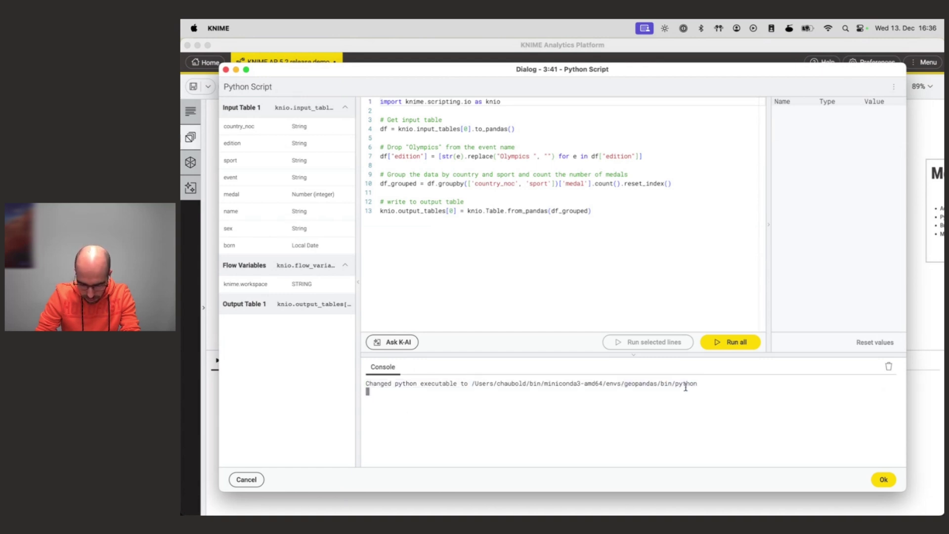
{"action": "double_click", "coordinate": [633, 384]}
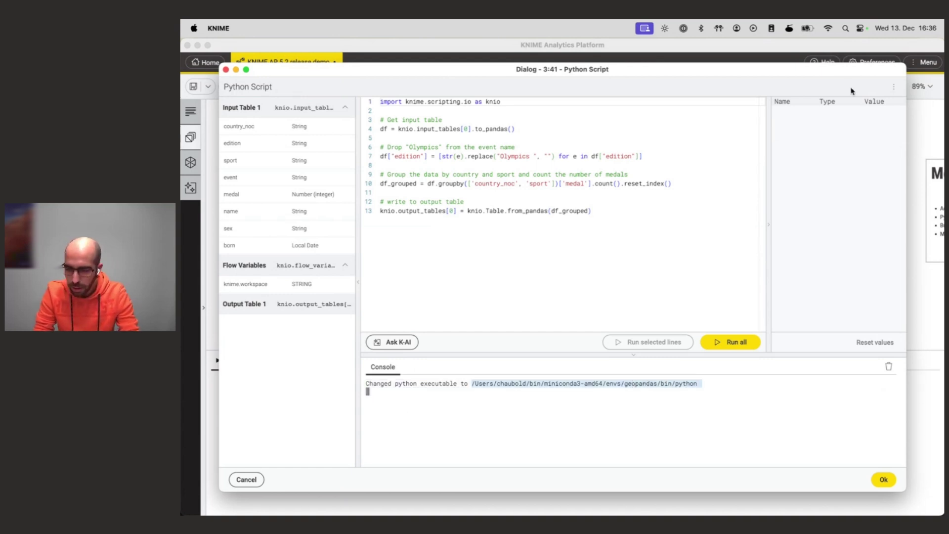
Return the Python Script node to the Python environment selected in KNIME preferences, check the console path, and close its dialog without saving
{"action": "left_click", "coordinate": [894, 86]}
{"action": "left_click", "coordinate": [862, 104]}
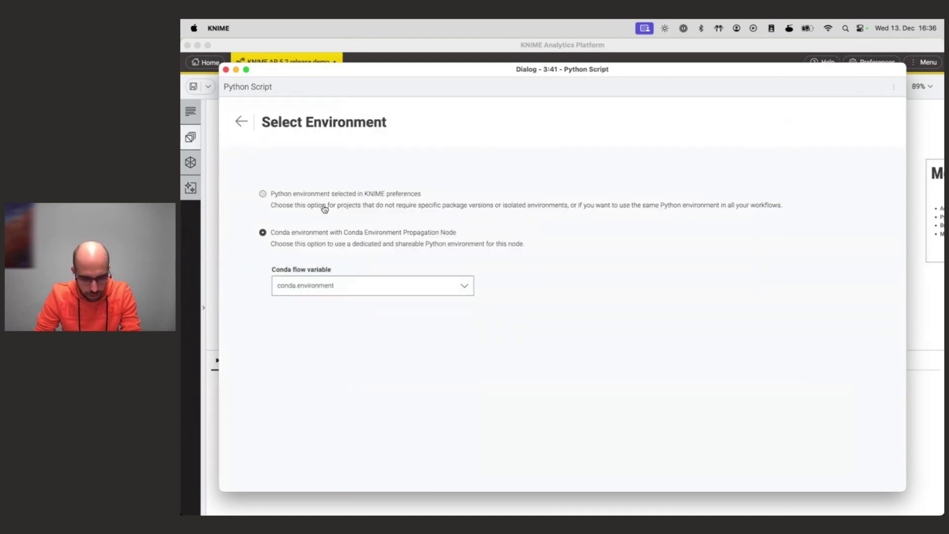
{"action": "left_click", "coordinate": [303, 200]}
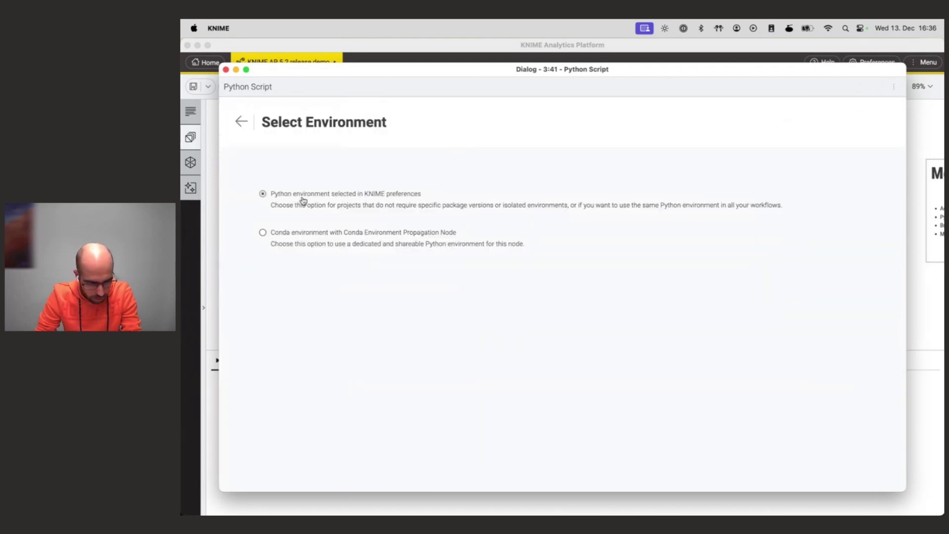
{"action": "left_click", "coordinate": [240, 122]}
{"action": "left_click", "coordinate": [412, 391]}
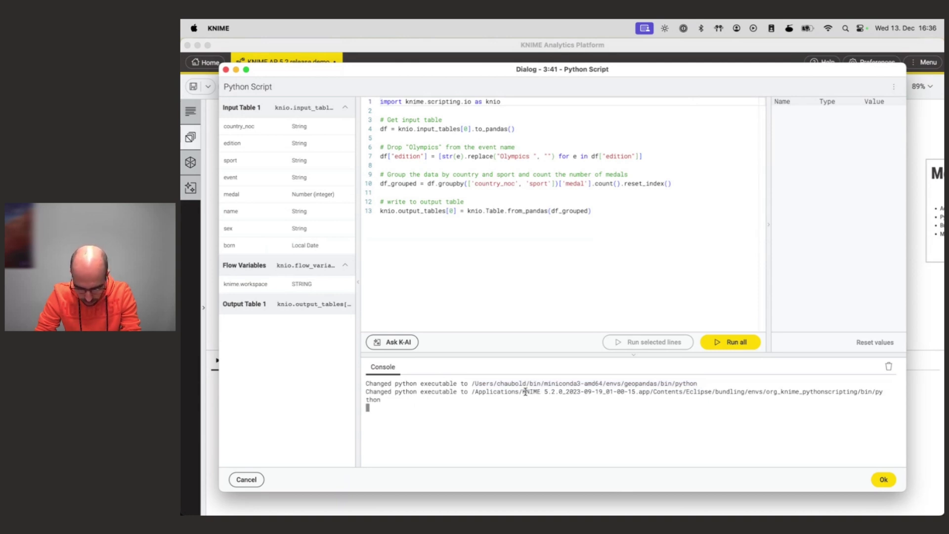
{"action": "left_click_drag", "start_coordinate": [520, 392], "coordinate": [650, 392]}
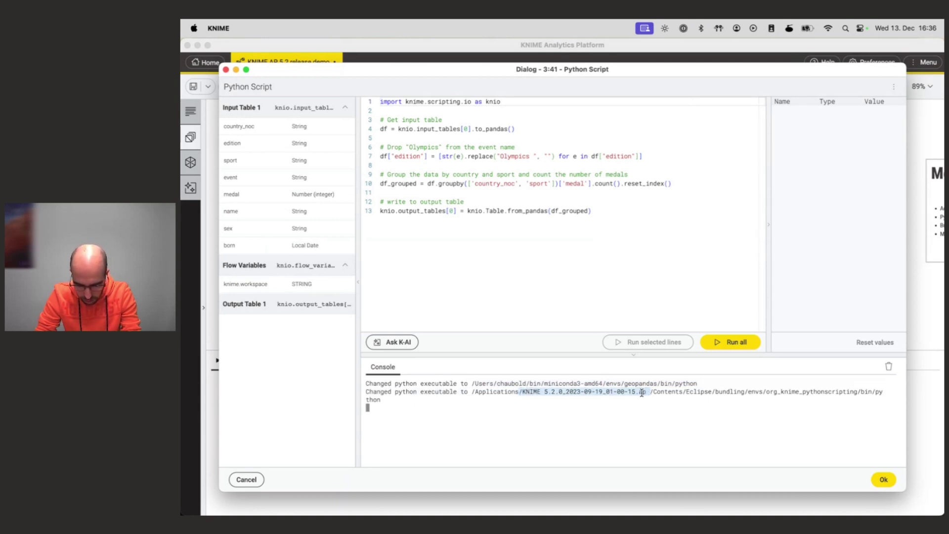
{"action": "left_click", "coordinate": [665, 397]}
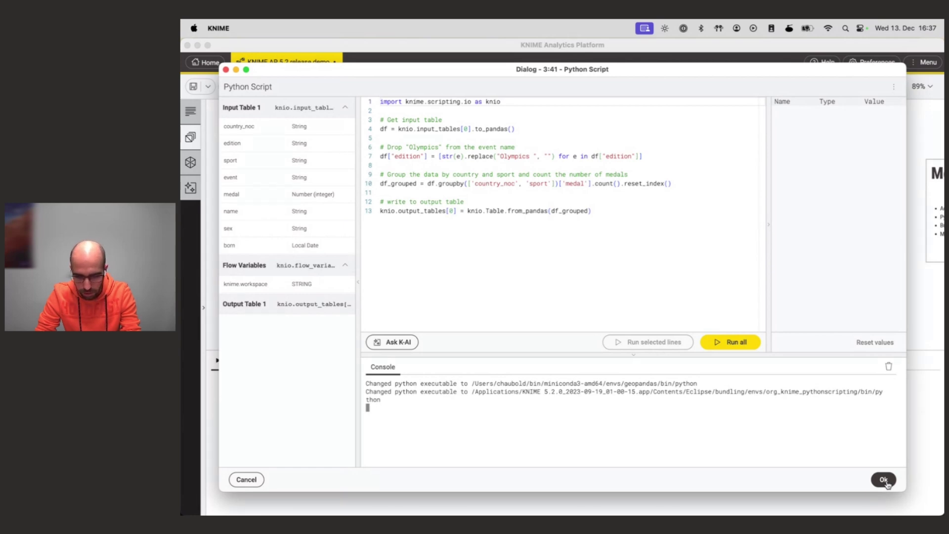
{"action": "left_click", "coordinate": [894, 87]}
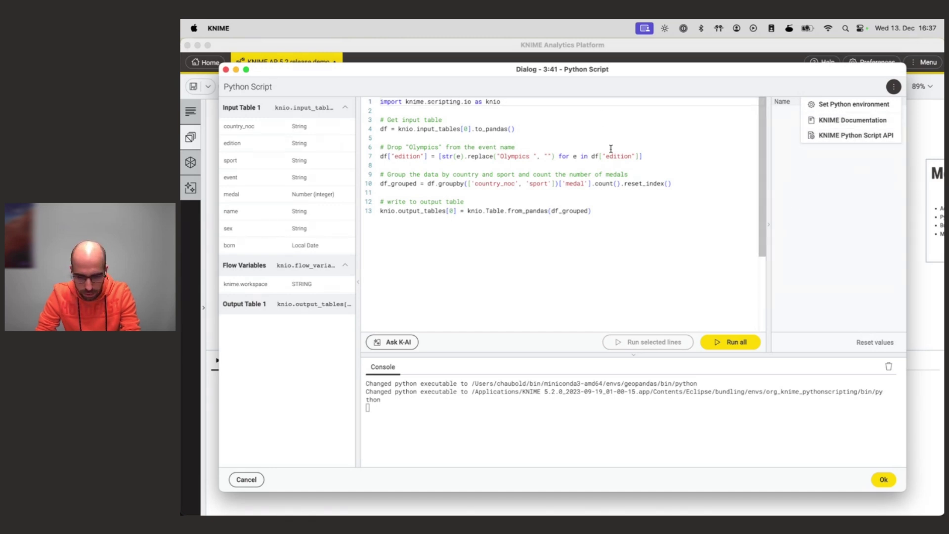
{"action": "left_click", "coordinate": [686, 137]}
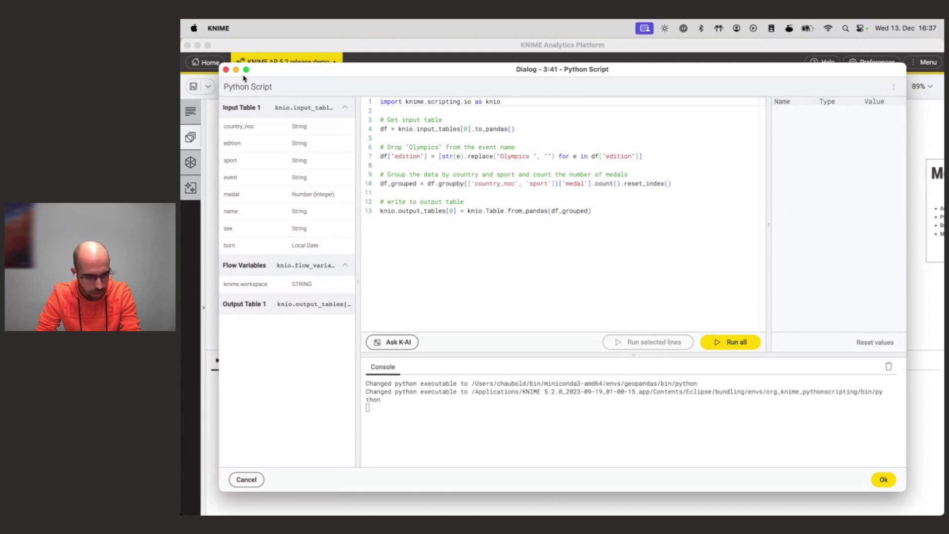
{"action": "left_click", "coordinate": [226, 70]}
Copy the full sunburst chart prompt from the annotation near the Python View node
{"action": "left_click", "coordinate": [709, 248]}
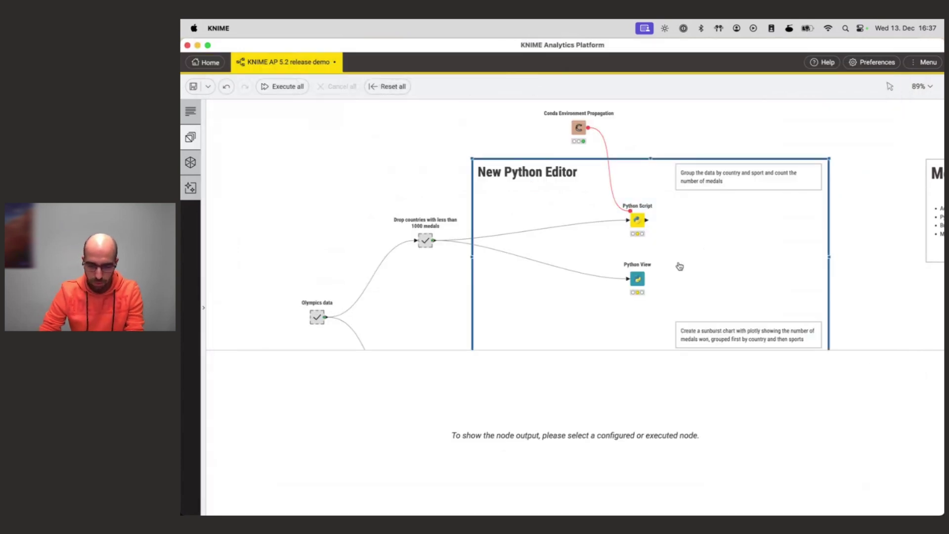
{"action": "scroll", "coordinate": [673, 275], "scroll_direction": "down", "scroll_amount": 1}
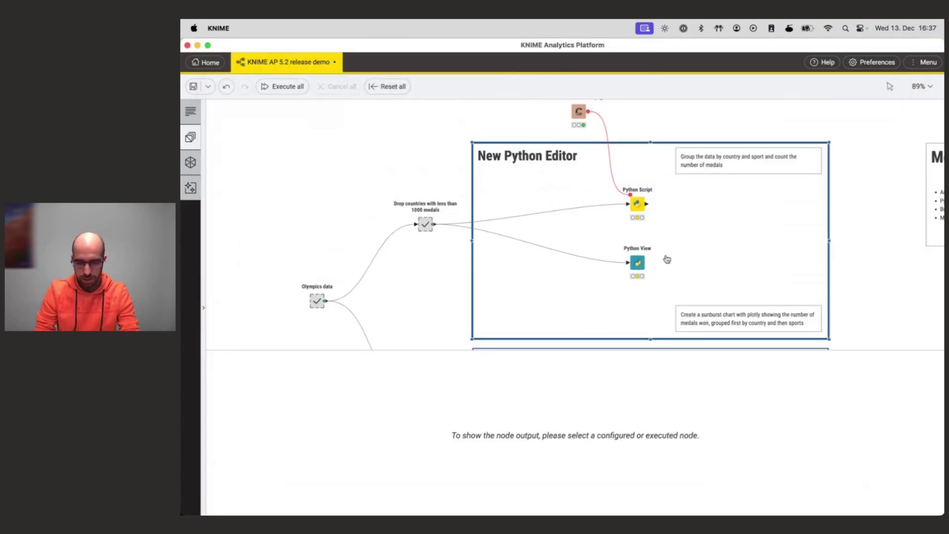
{"action": "left_click", "coordinate": [639, 265]}
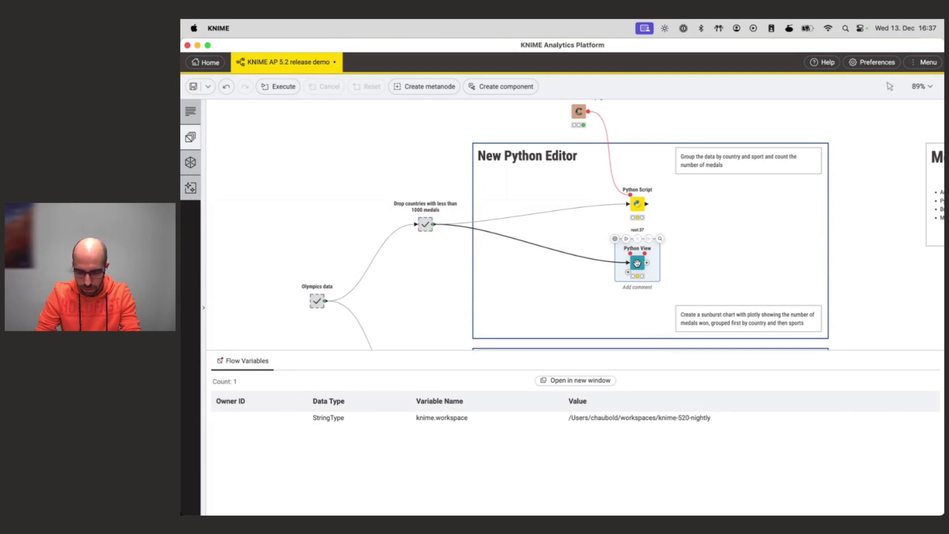
{"action": "double_click", "coordinate": [734, 319]}
{"action": "key", "text": "super+a"}
{"action": "key", "text": "super+c"}
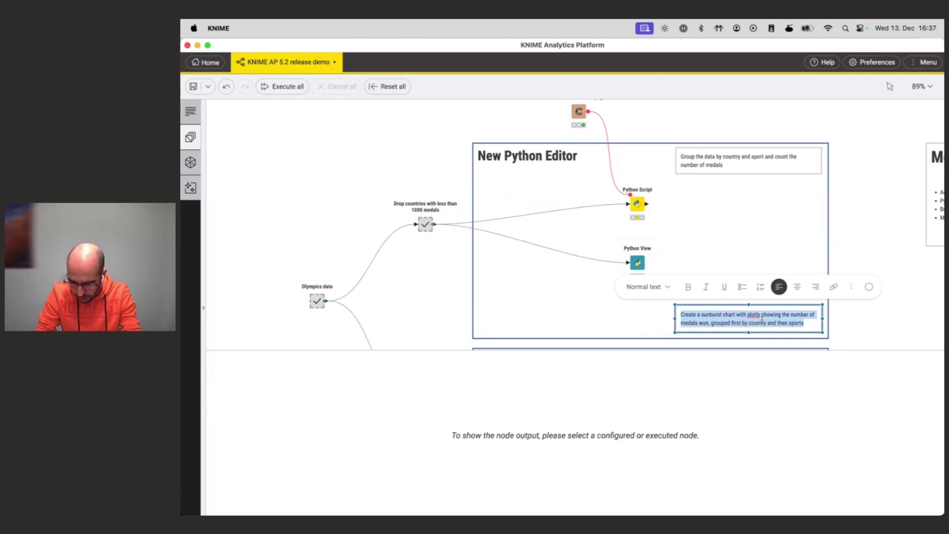
{"action": "left_click", "coordinate": [868, 328]}
In the Python View node's editor, ask K-AI for a plotly sunburst chart of medals won, grouped first by country and then sports
{"action": "left_click", "coordinate": [638, 263]}
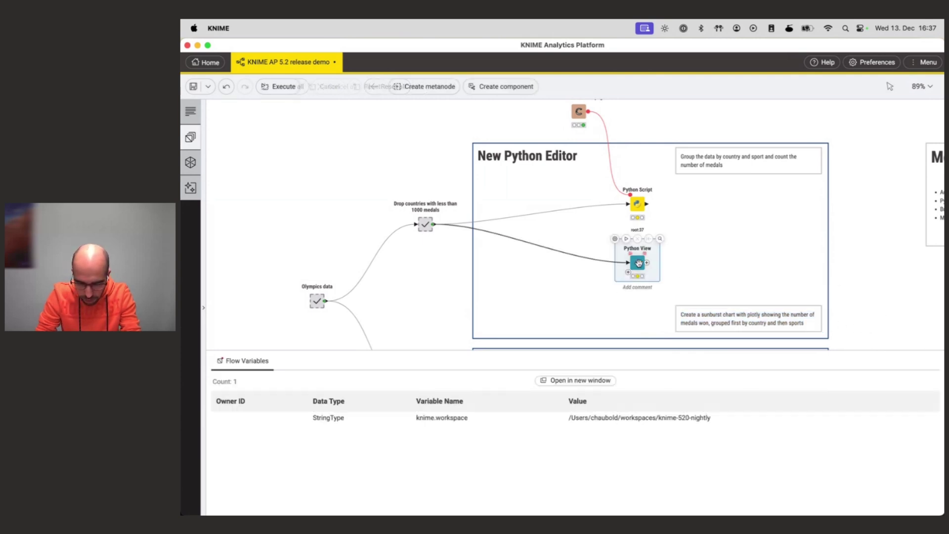
{"action": "double_click", "coordinate": [639, 263]}
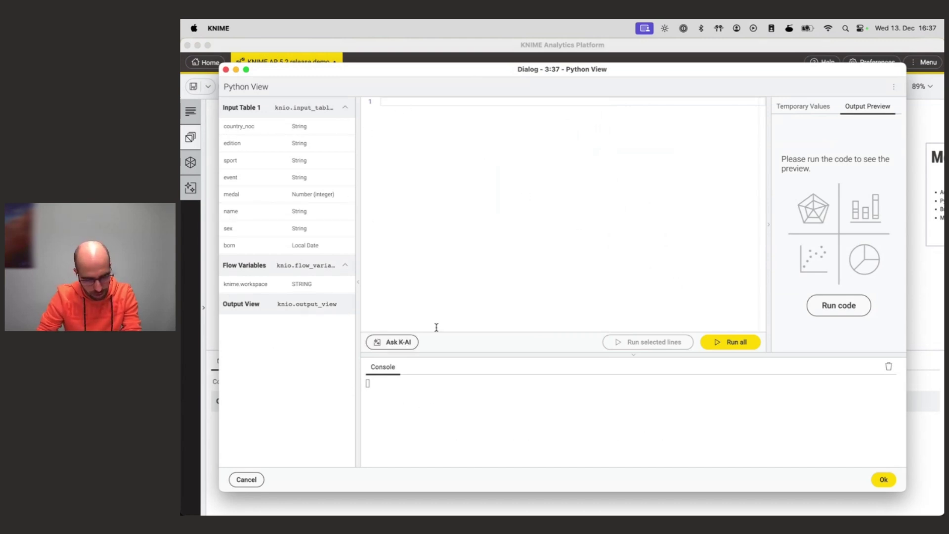
{"action": "left_click_drag", "start_coordinate": [770, 165], "coordinate": [734, 164]}
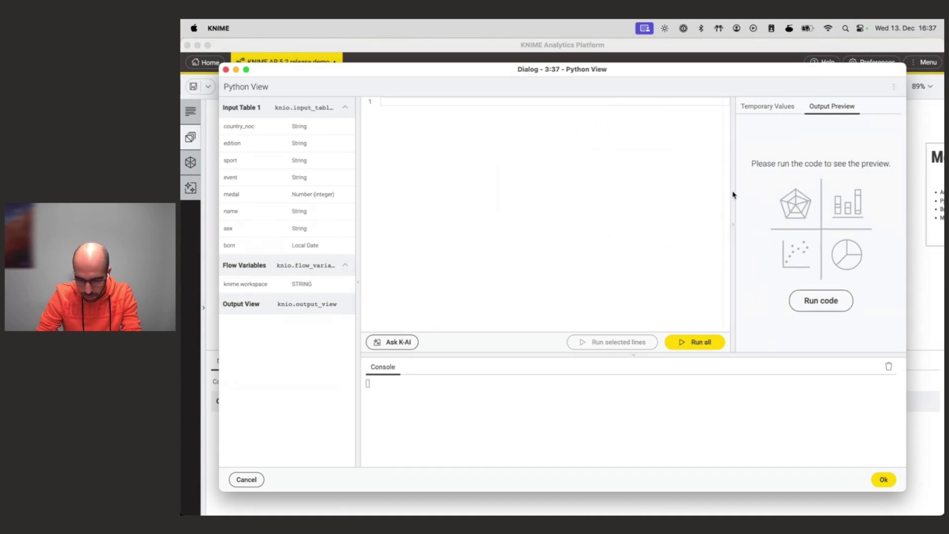
{"action": "left_click", "coordinate": [391, 343]}
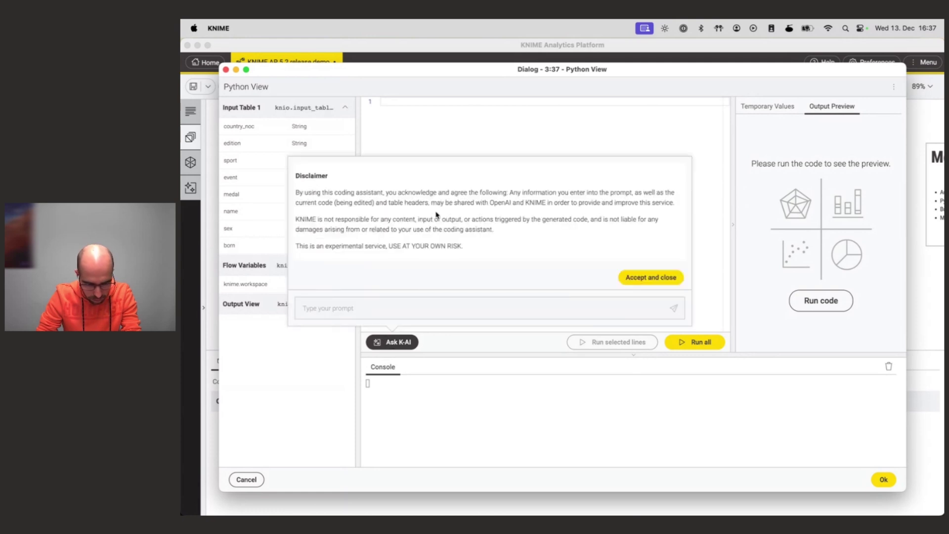
{"action": "left_click", "coordinate": [666, 273]}
{"action": "left_click", "coordinate": [377, 311]}
{"action": "key", "text": "super+v"}
{"action": "left_click", "coordinate": [672, 308]}
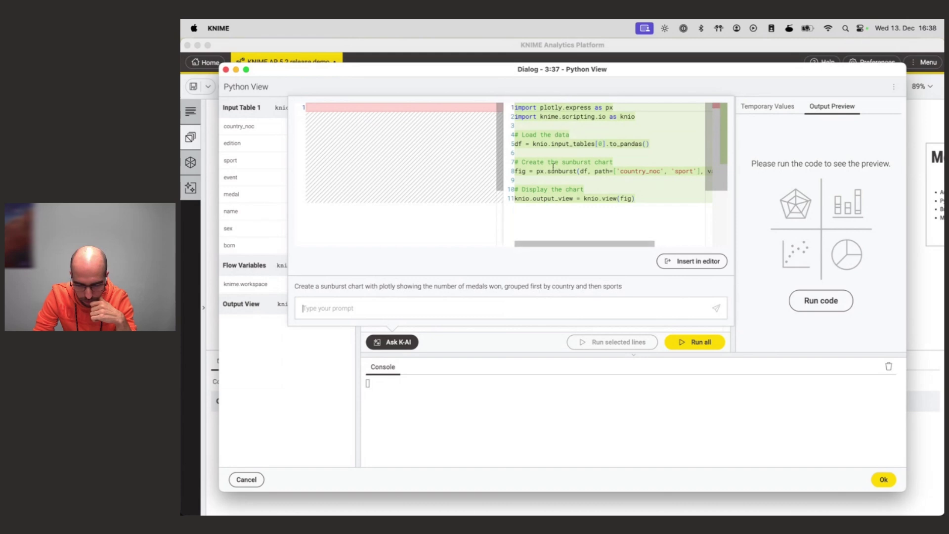
Review K-AI's generated sunburst code, insert it in the Python View editor and run it for the output preview
{"action": "scroll", "coordinate": [589, 175], "scroll_direction": "right", "scroll_amount": 3}
{"action": "scroll", "coordinate": [566, 169], "scroll_direction": "left", "scroll_amount": 3}
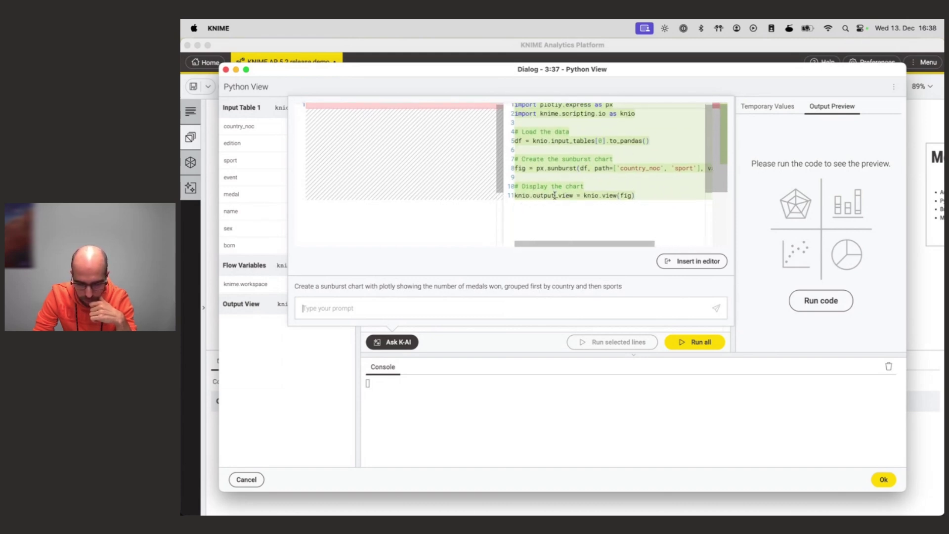
{"action": "left_click", "coordinate": [698, 261]}
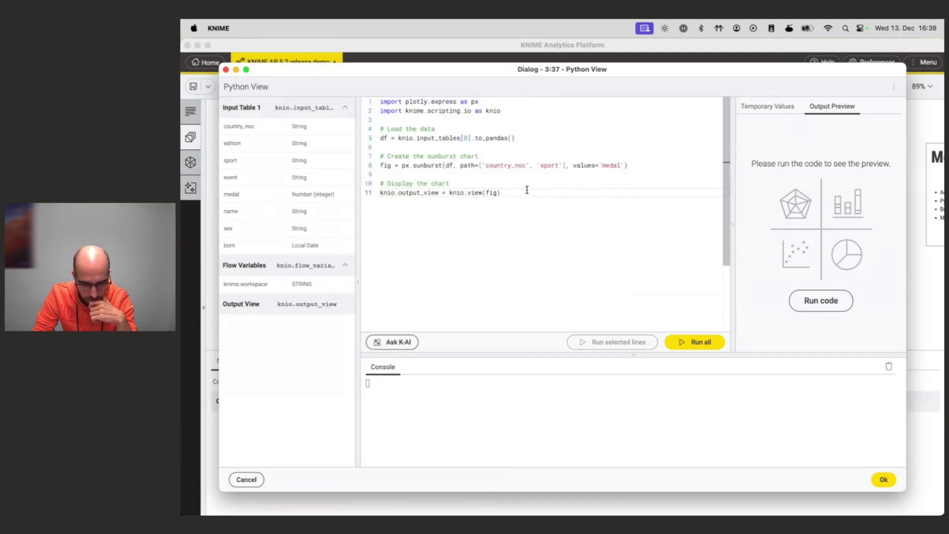
{"action": "left_click", "coordinate": [829, 302]}
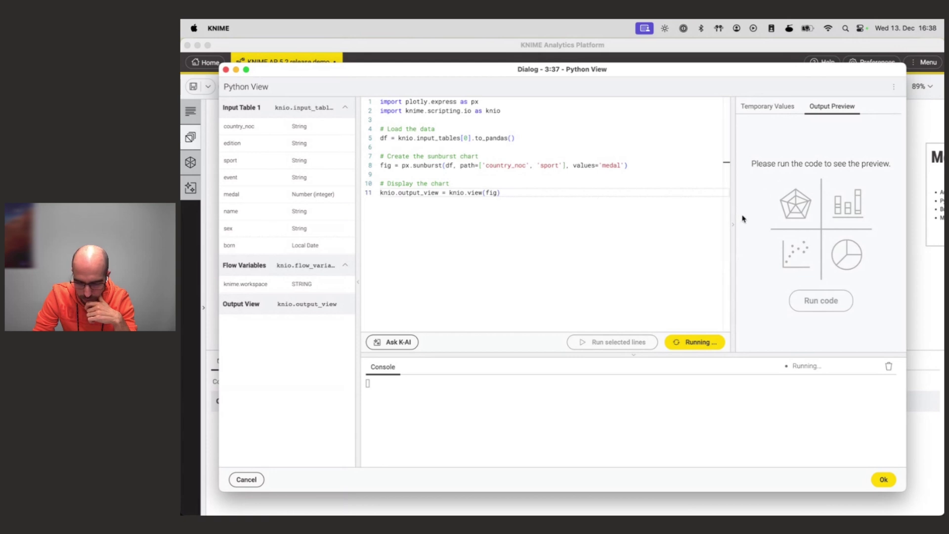
Enlarge the output preview to inspect the sunburst chart's country and sport segments, and confirm the Python View script
{"action": "left_click_drag", "start_coordinate": [731, 216], "coordinate": [578, 197]}
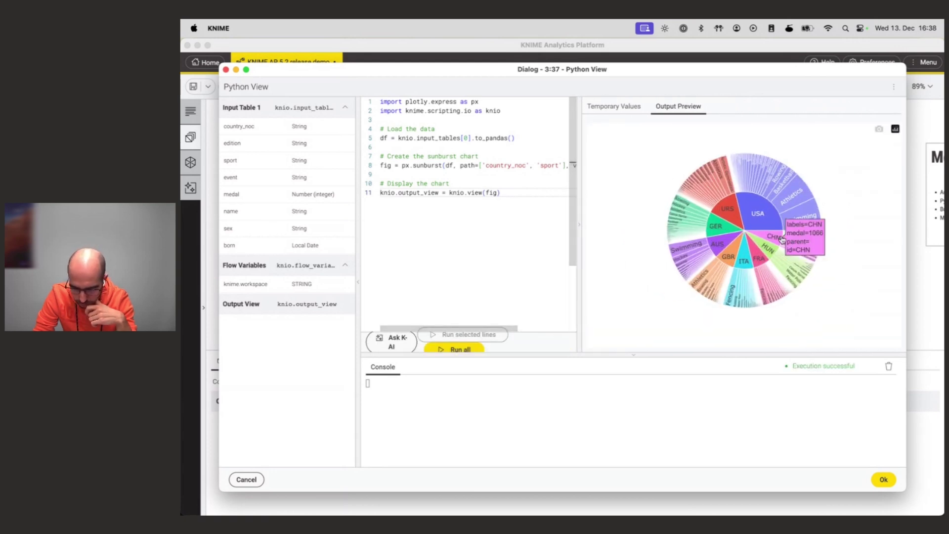
{"action": "mouse_move", "coordinate": [711, 242]}
{"action": "mouse_move", "coordinate": [747, 214]}
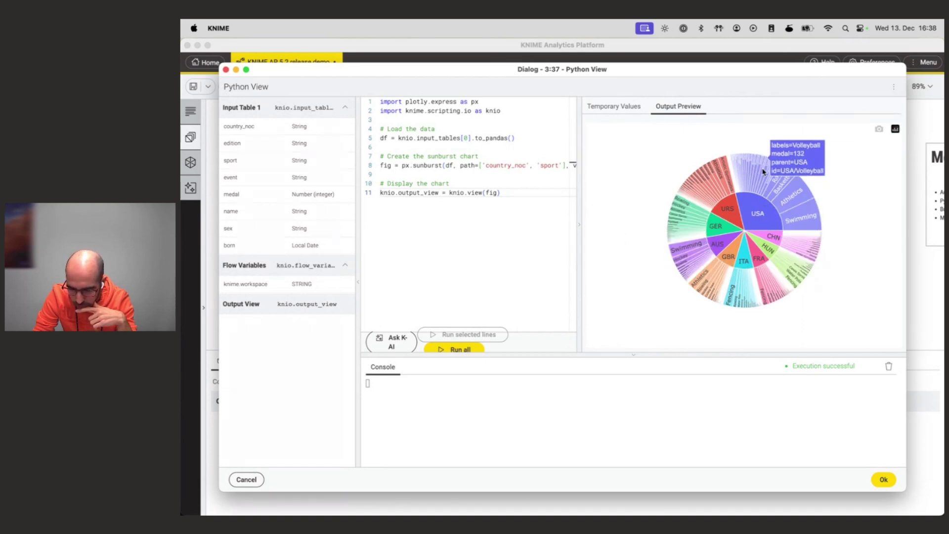
{"action": "mouse_move", "coordinate": [801, 218]}
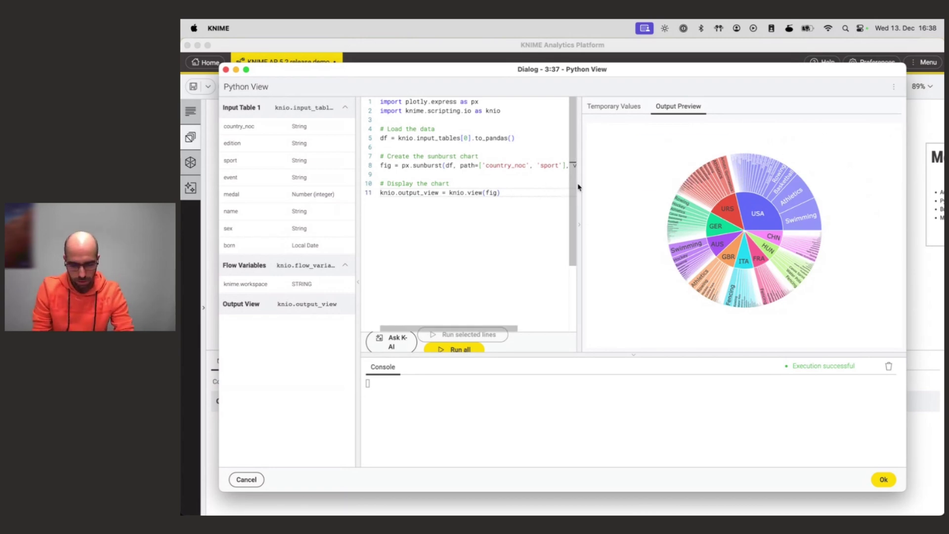
{"action": "left_click_drag", "start_coordinate": [584, 187], "coordinate": [640, 179]}
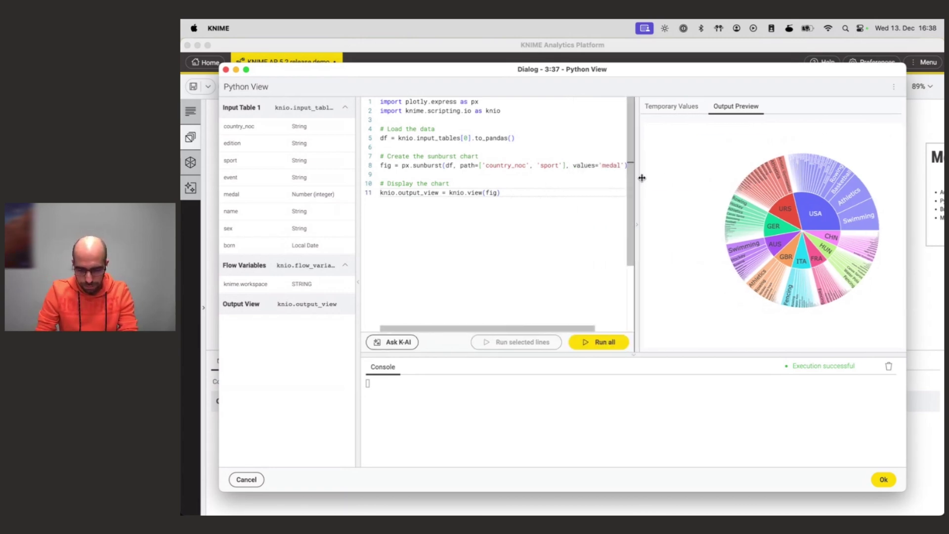
{"action": "left_click", "coordinate": [884, 480]}
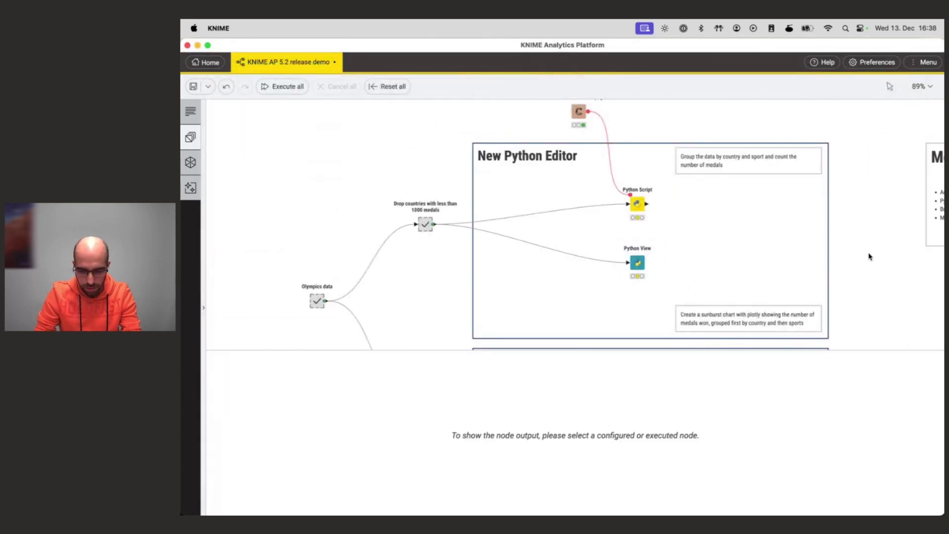
Examine the list of changes in the More Python News annotation of the workflow
{"action": "scroll", "coordinate": [870, 256], "scroll_direction": "right", "scroll_amount": 10}
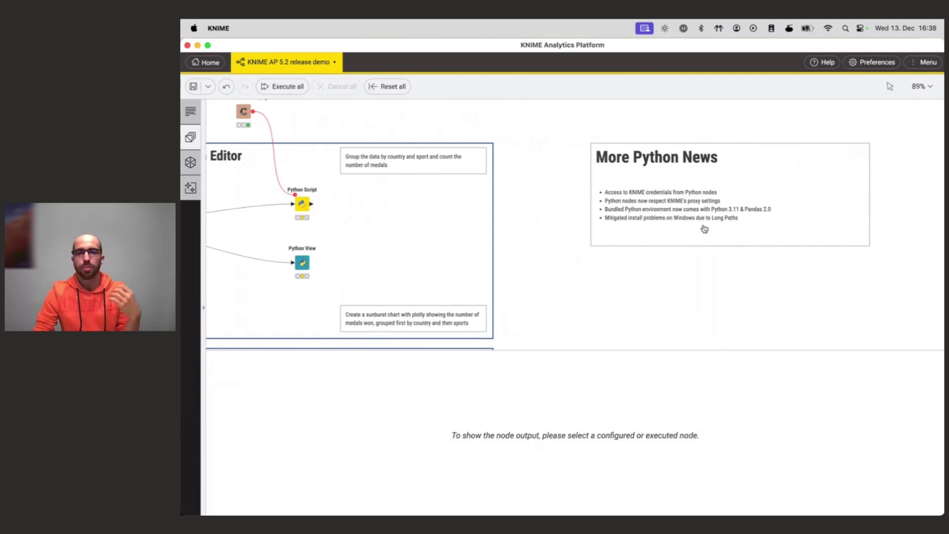
{"action": "scroll", "coordinate": [704, 228], "scroll_direction": "up", "scroll_amount": 10}
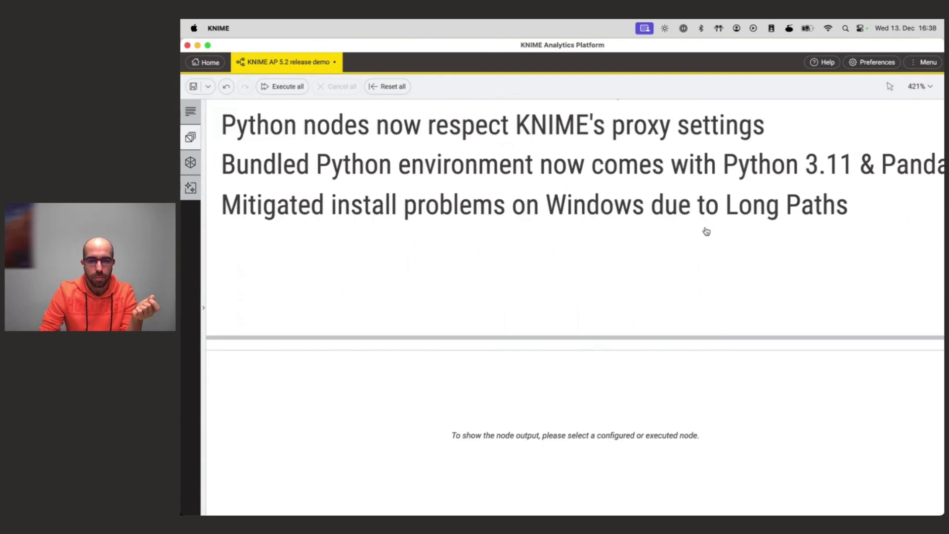
{"action": "scroll", "coordinate": [706, 233], "scroll_direction": "down", "scroll_amount": 5}
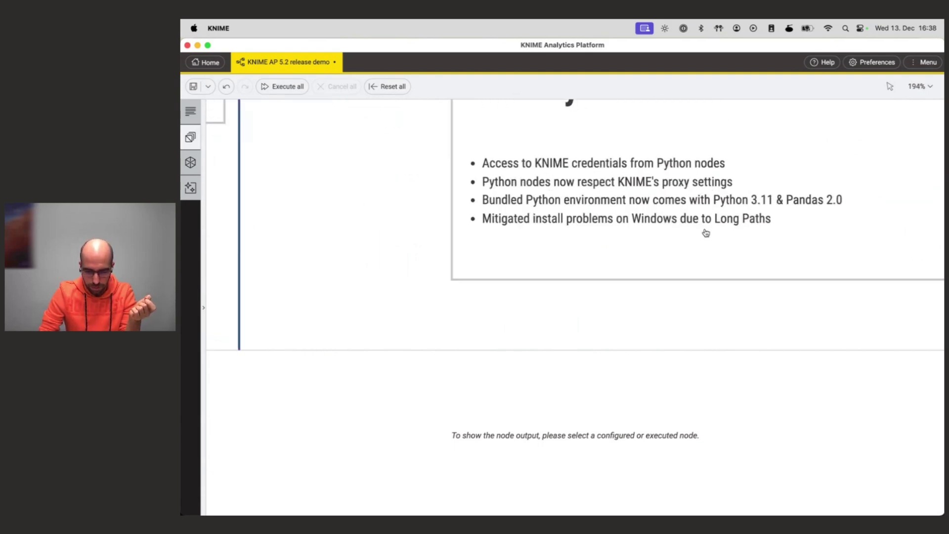
{"action": "scroll", "coordinate": [753, 188], "scroll_direction": "right", "scroll_amount": 1}
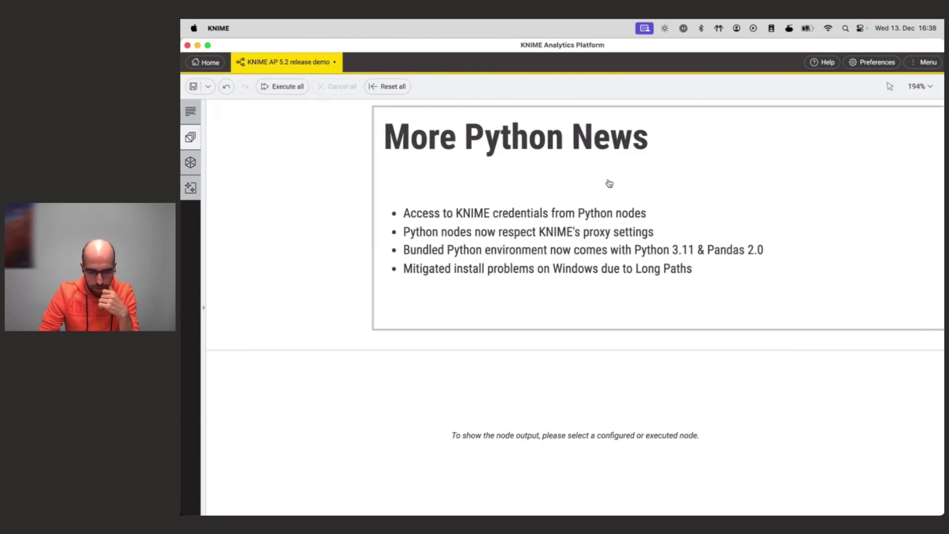